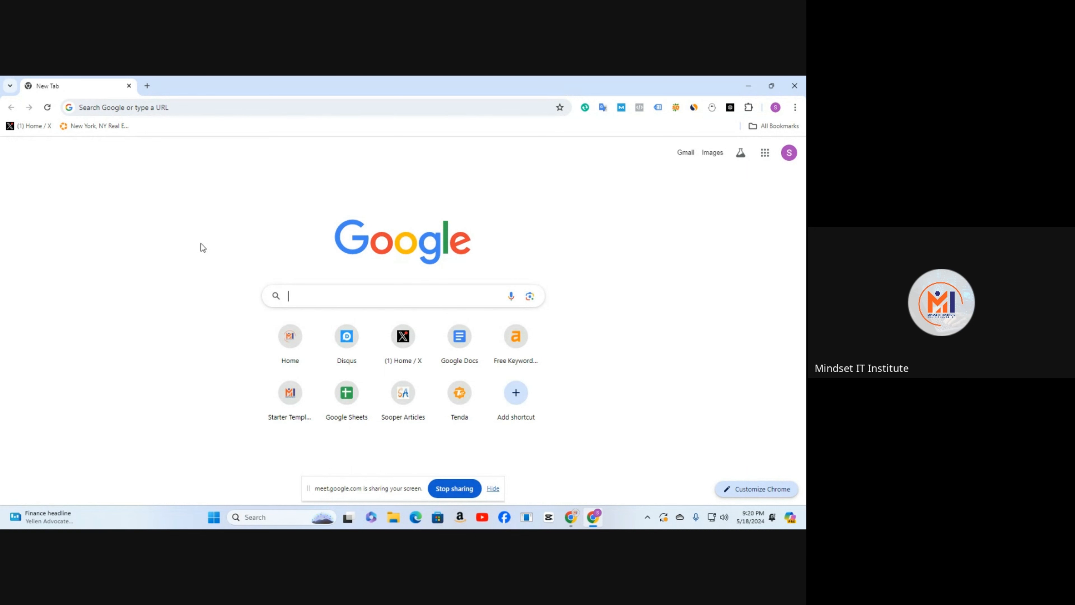
Search Google for "fiverr" in a new browser tab and open the Fiverr marketplace homepage.
click(146, 85)
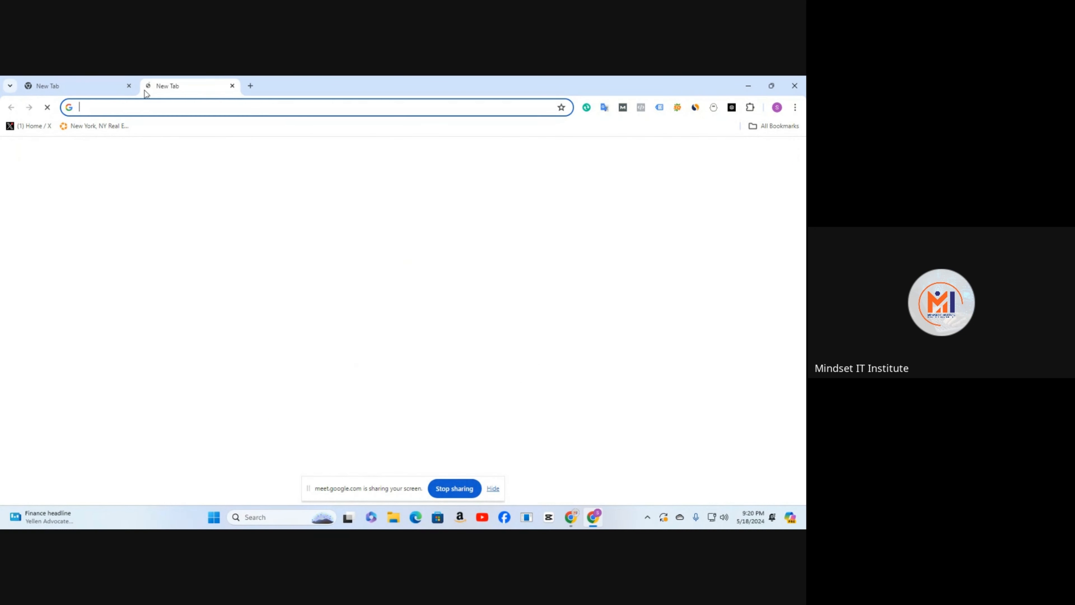
click(107, 110)
text(fiverr)
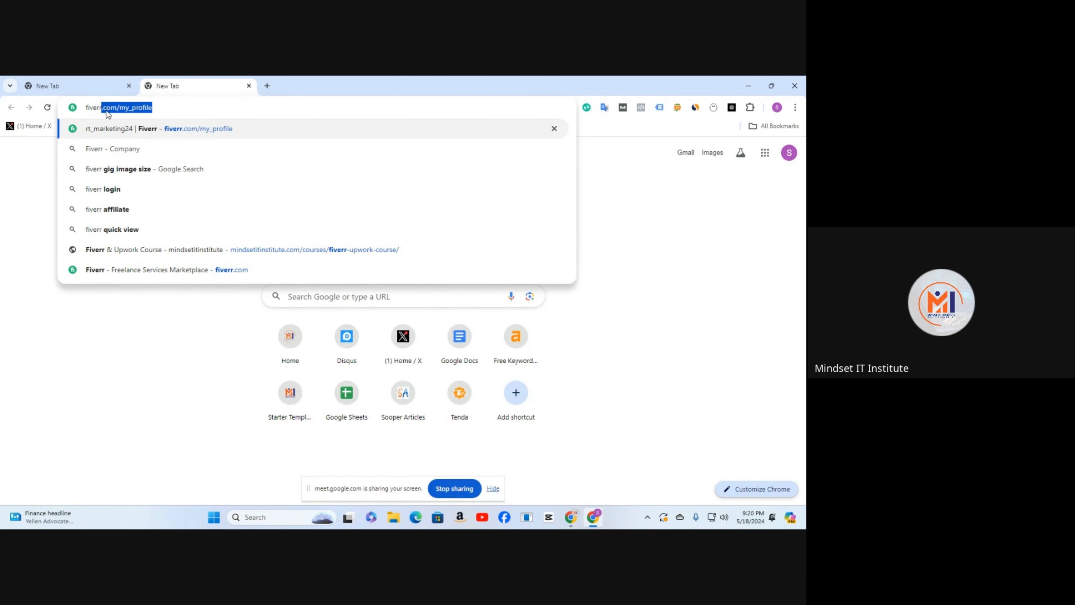
click(112, 148)
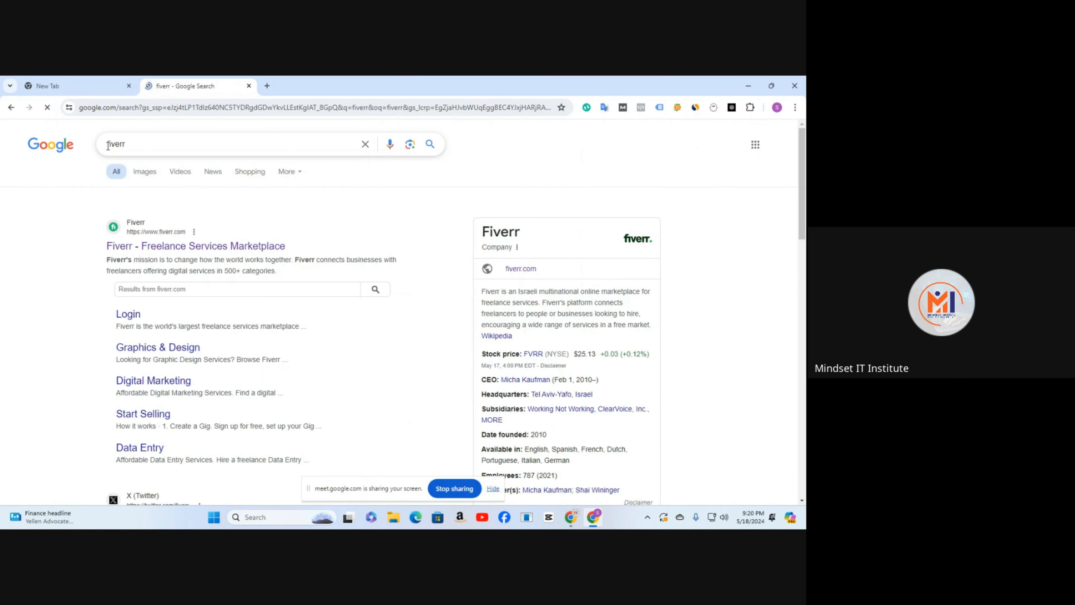
click(154, 250)
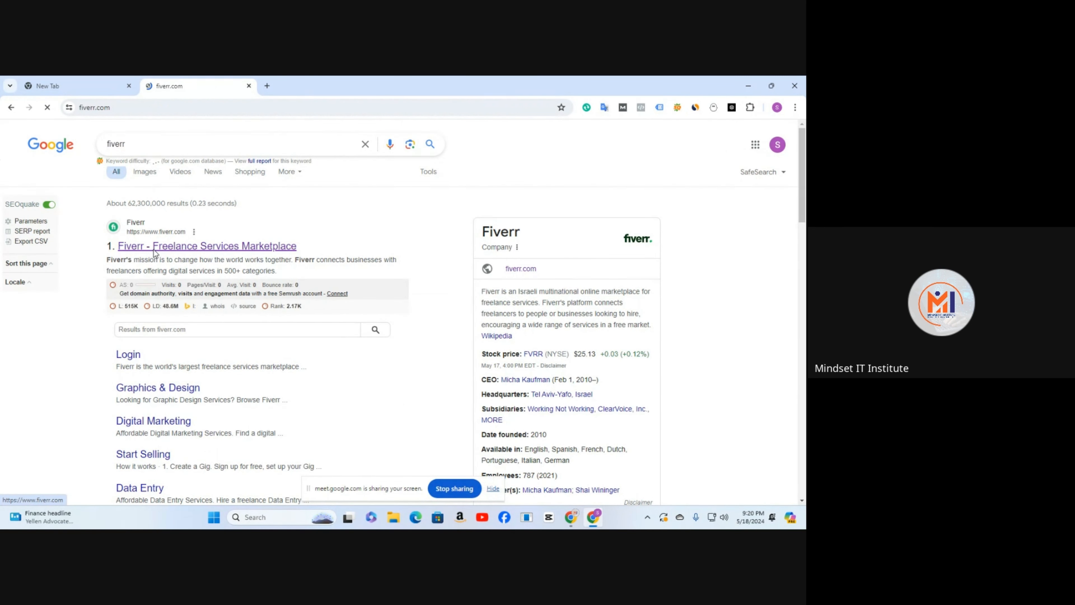
Search Fiverr for "gmb" services using the suggested query "gmb ranking".
scroll(249, 241, down, 5)
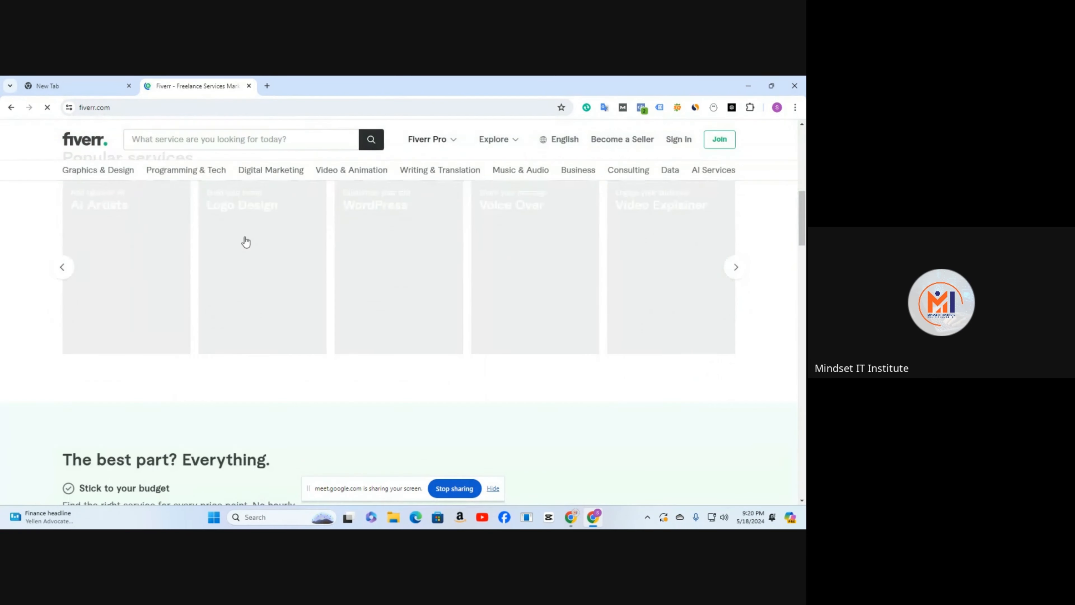
click(166, 141)
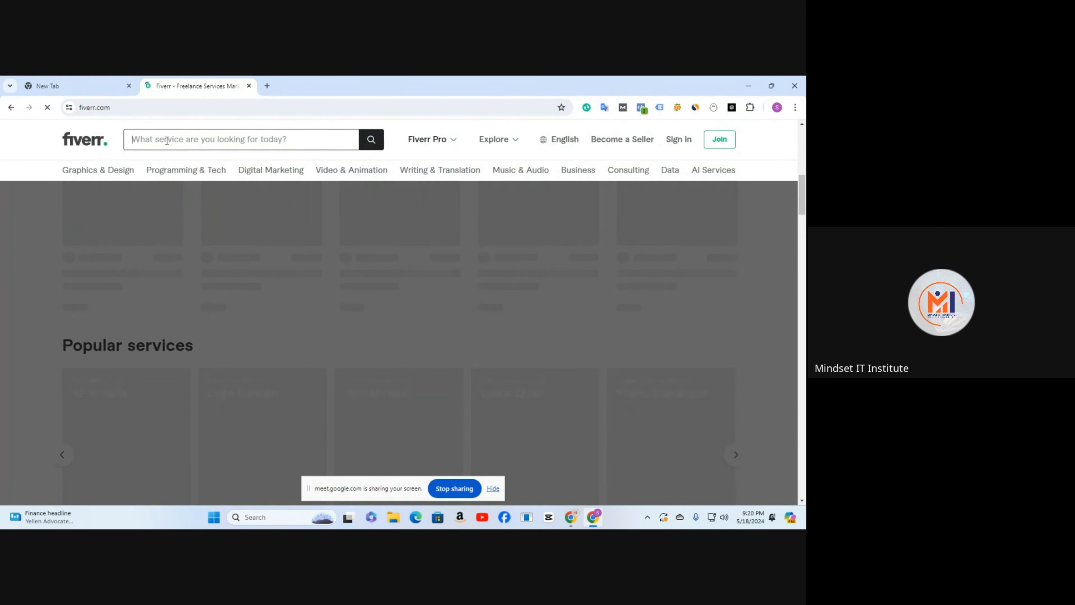
text(g)
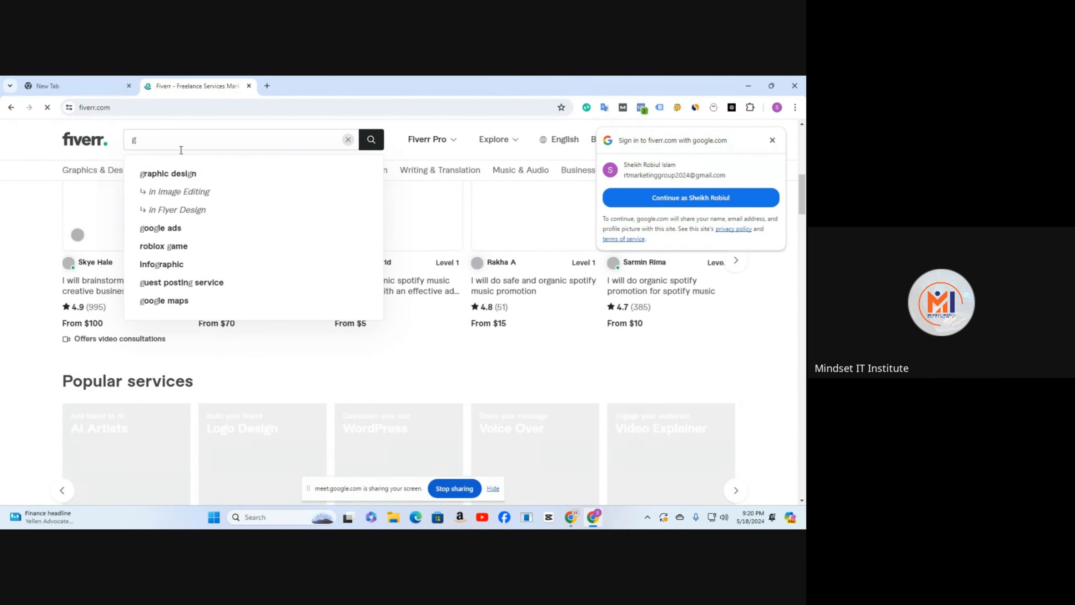
click(148, 141)
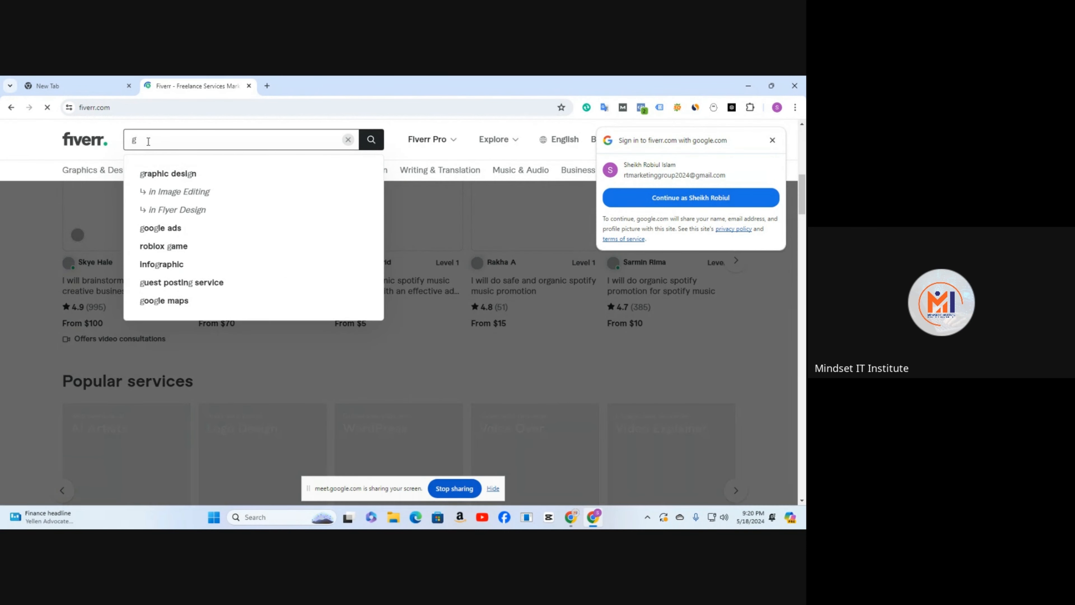
text(m)
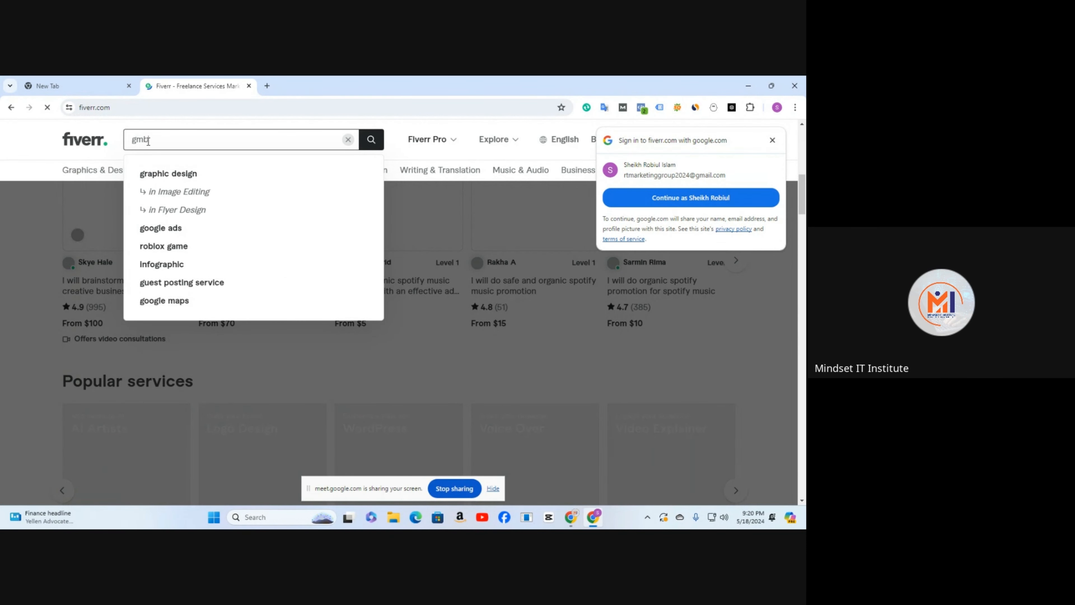
text(b)
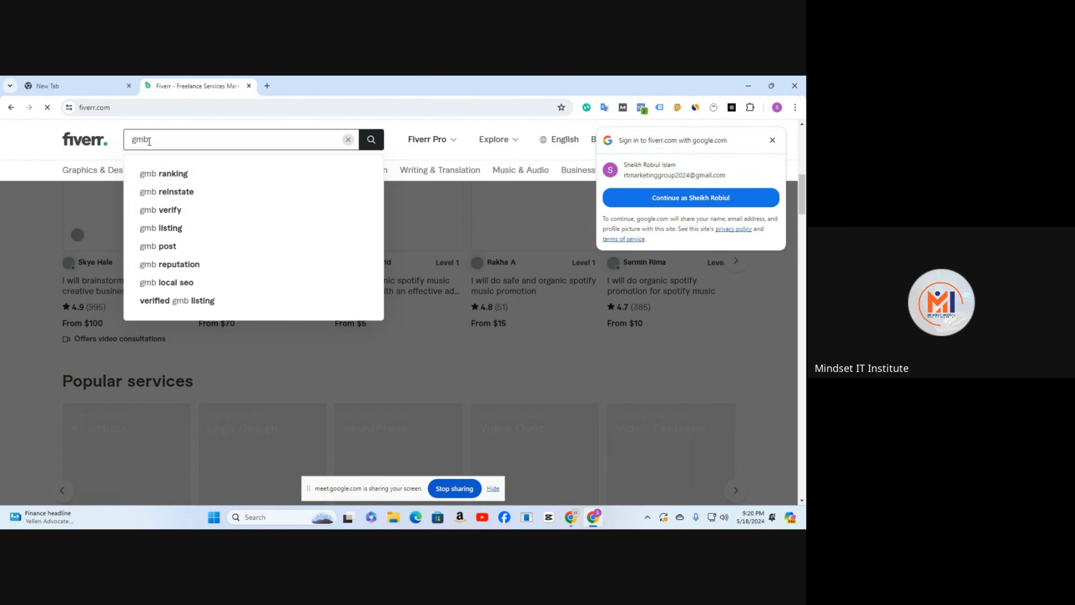
click(174, 172)
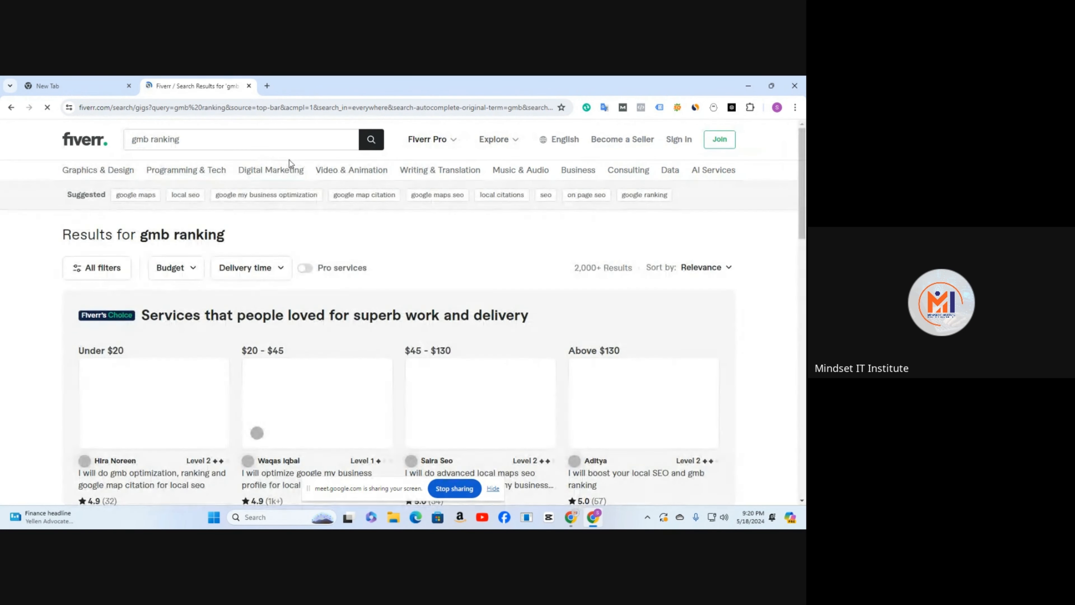
Open the $25 gig for optimizing a Google My Business profile and highlight "+ 1000 map citations" in its Basic plan.
scroll(350, 283, down, 2)
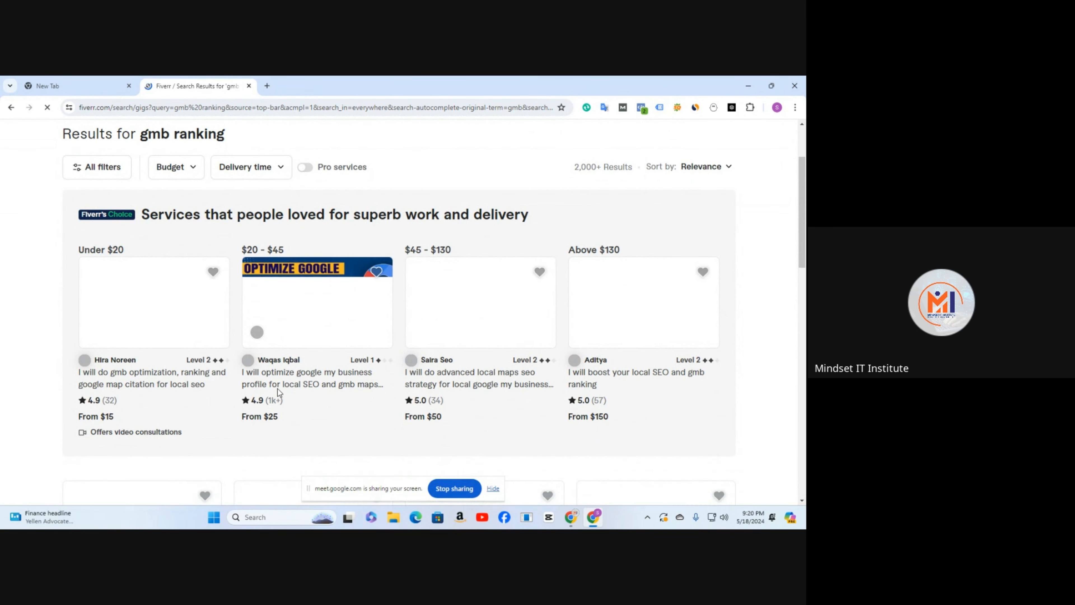
click(334, 385)
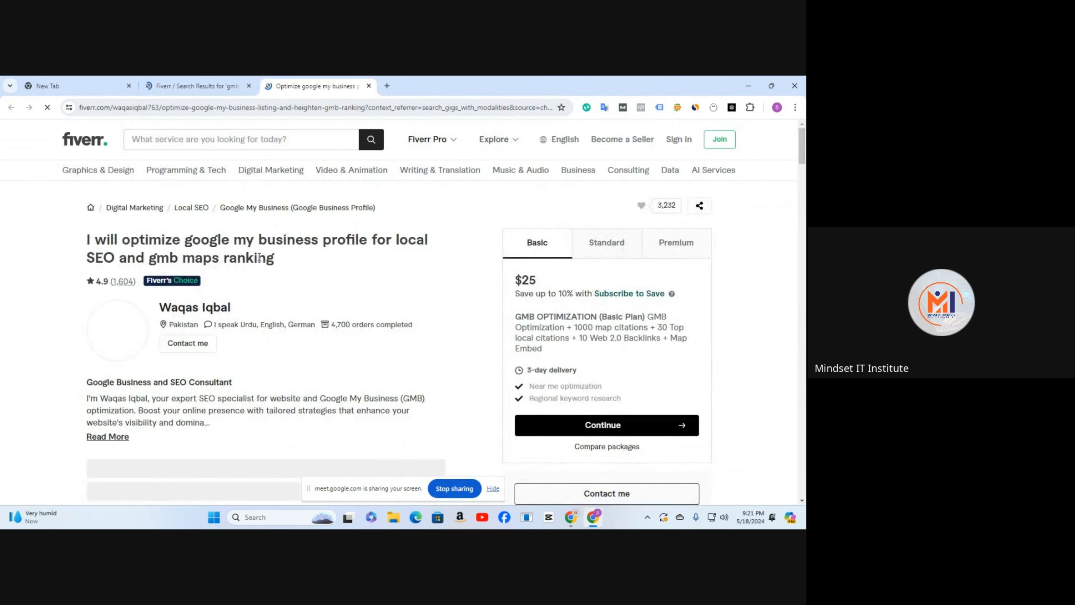
scroll(259, 267, down, 4)
scroll(259, 267, down, 6)
scroll(259, 266, up, 6)
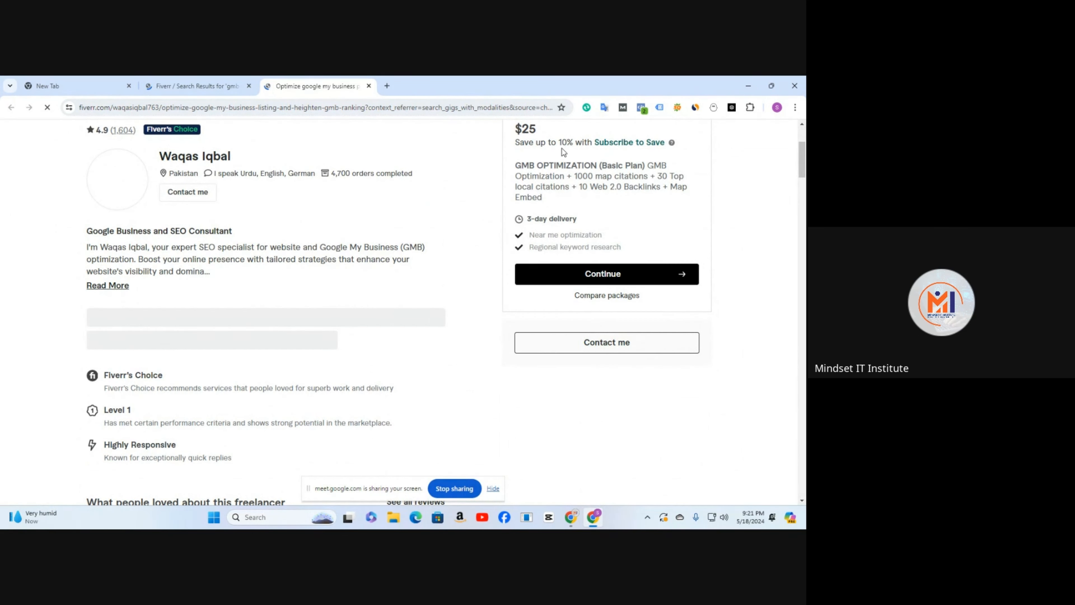
drag(585, 181, 572, 273)
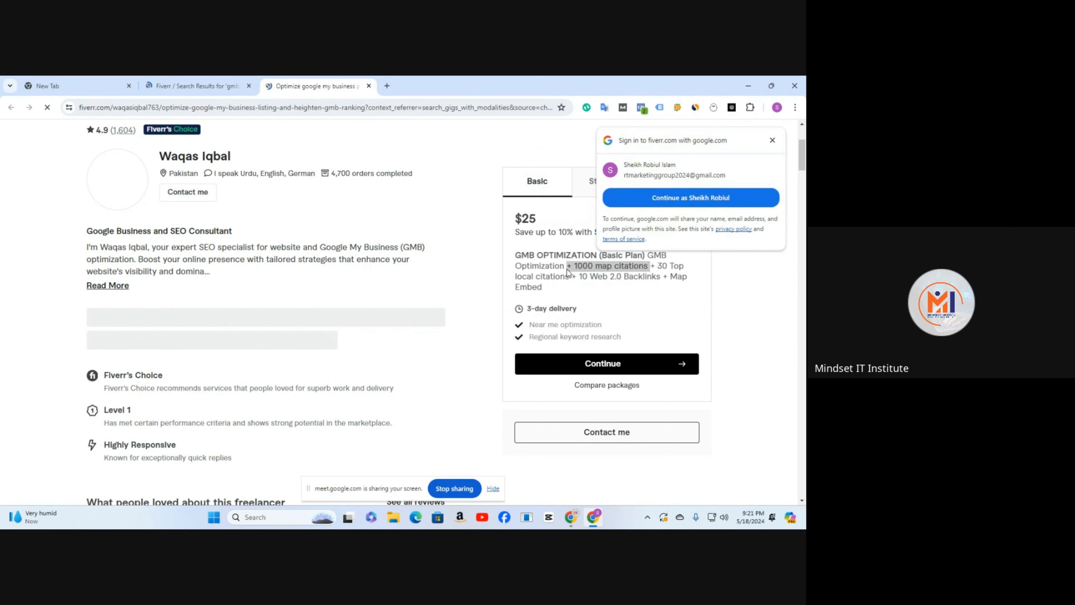
Dismiss the Google sign-in prompt, review the gig's description, title and rating, and close the gig's tab.
click(773, 141)
scroll(225, 262, down, 5)
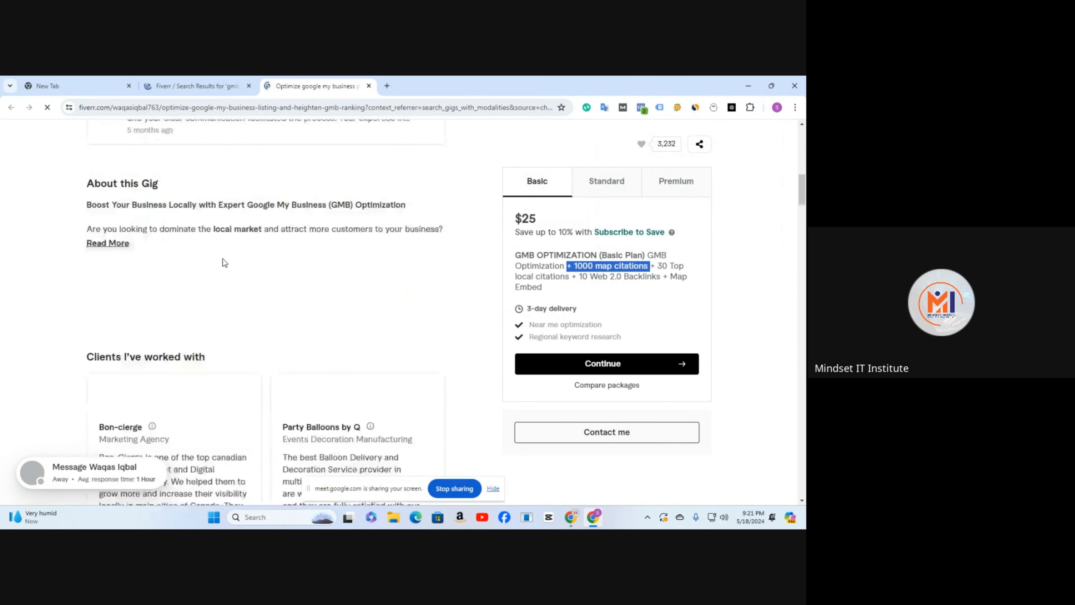
scroll(225, 263, up, 10)
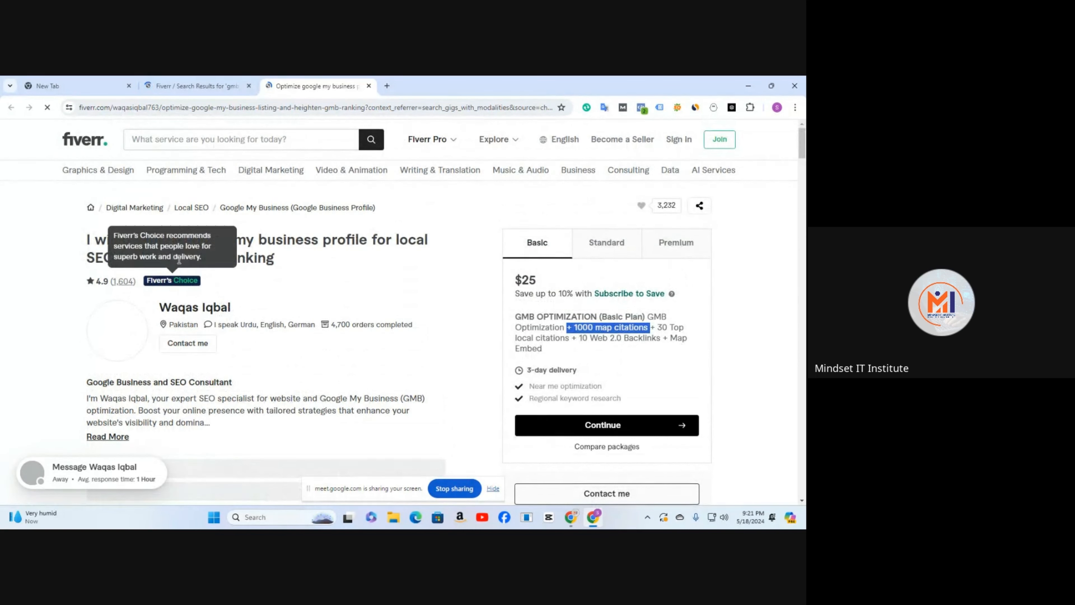
drag(138, 281, 190, 245)
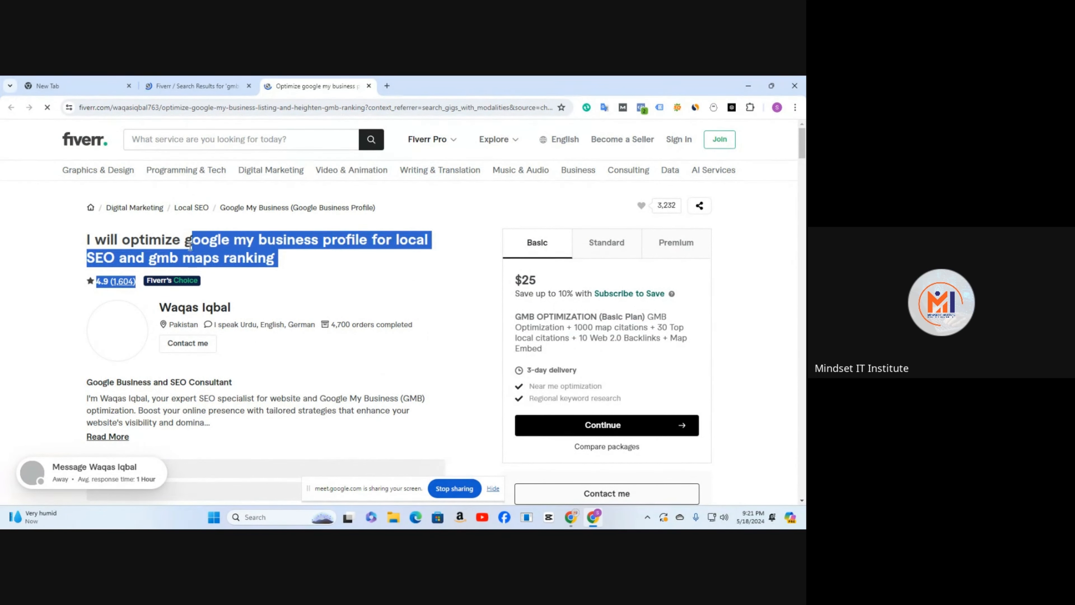
click(190, 245)
click(369, 86)
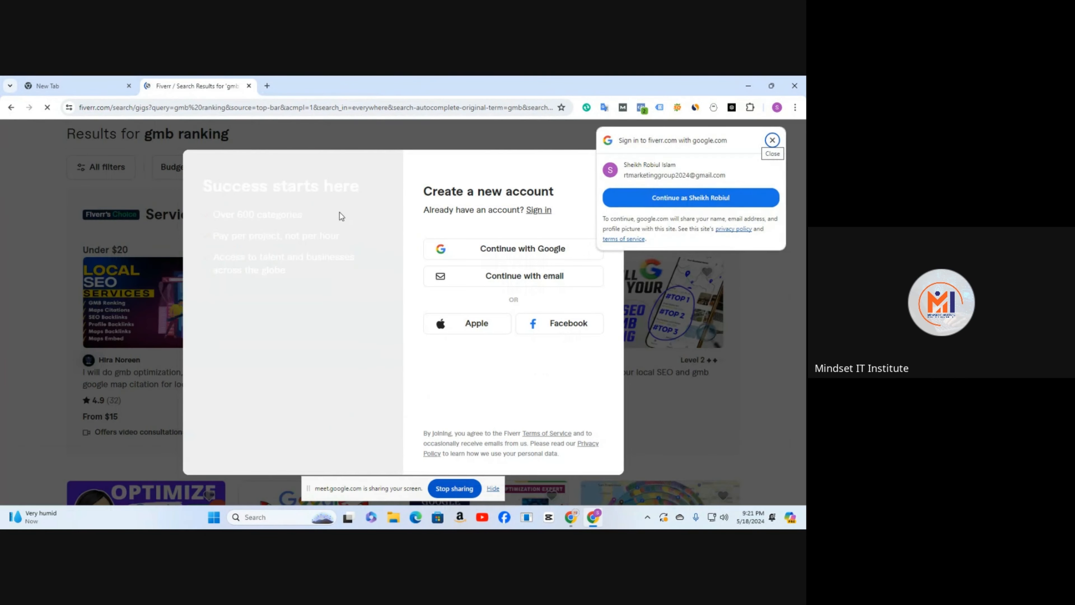
Dismiss the sign-in and account creation prompts, examine the prices and reviews of the gmb ranking gigs, and close Fiverr.
click(773, 140)
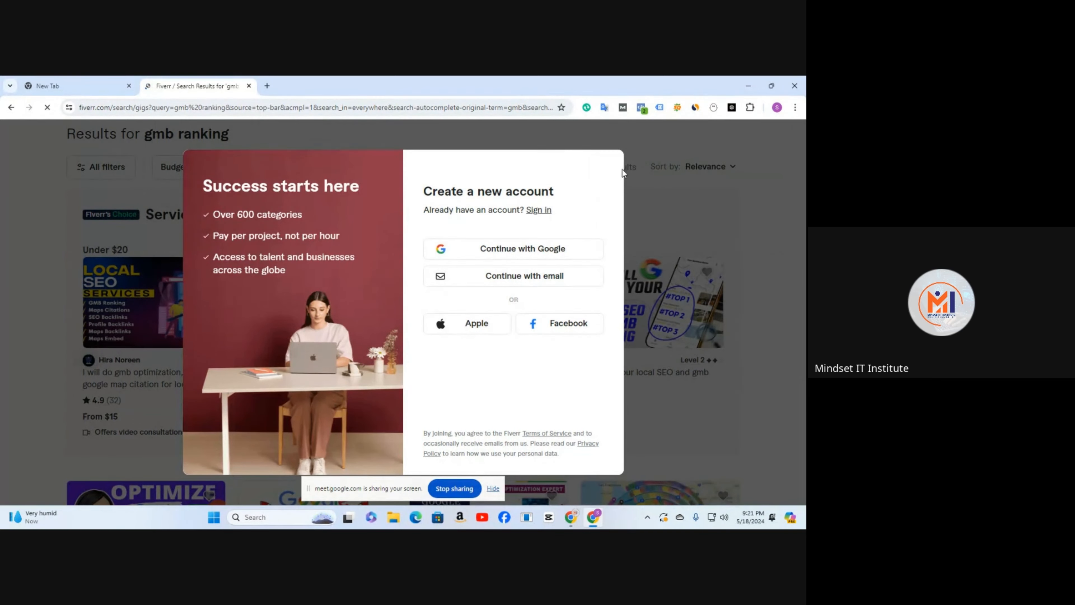
click(774, 195)
scroll(259, 269, down, 3)
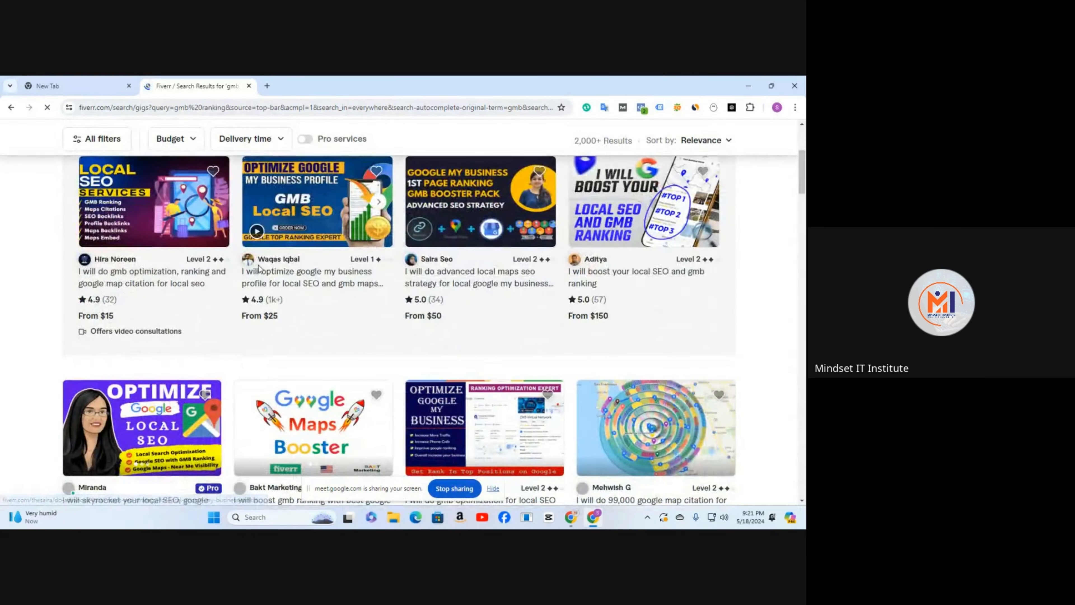
scroll(259, 269, down, 2)
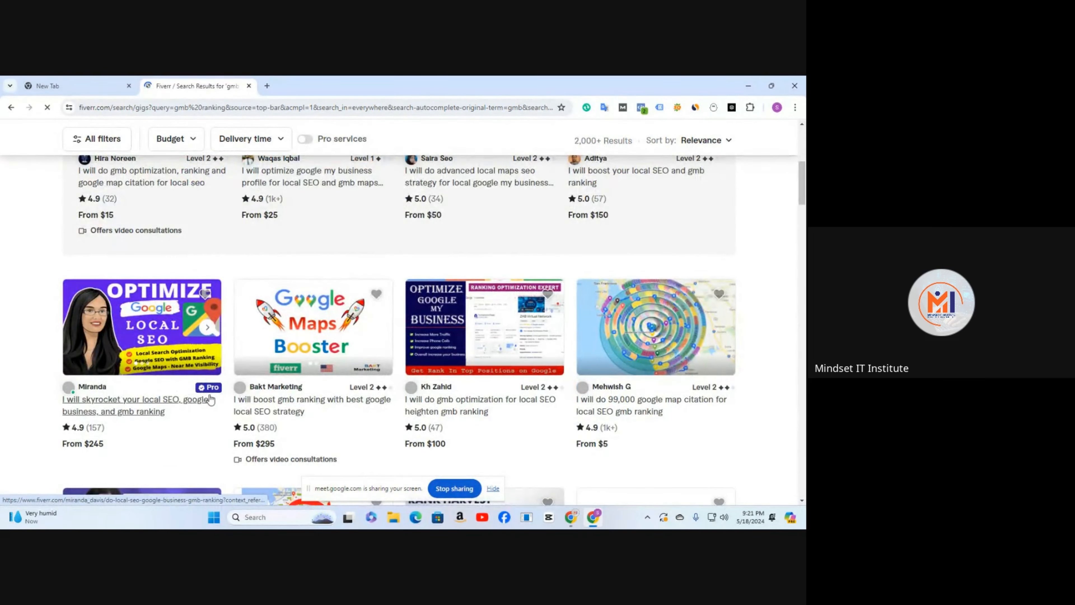
scroll(210, 399, down, 2)
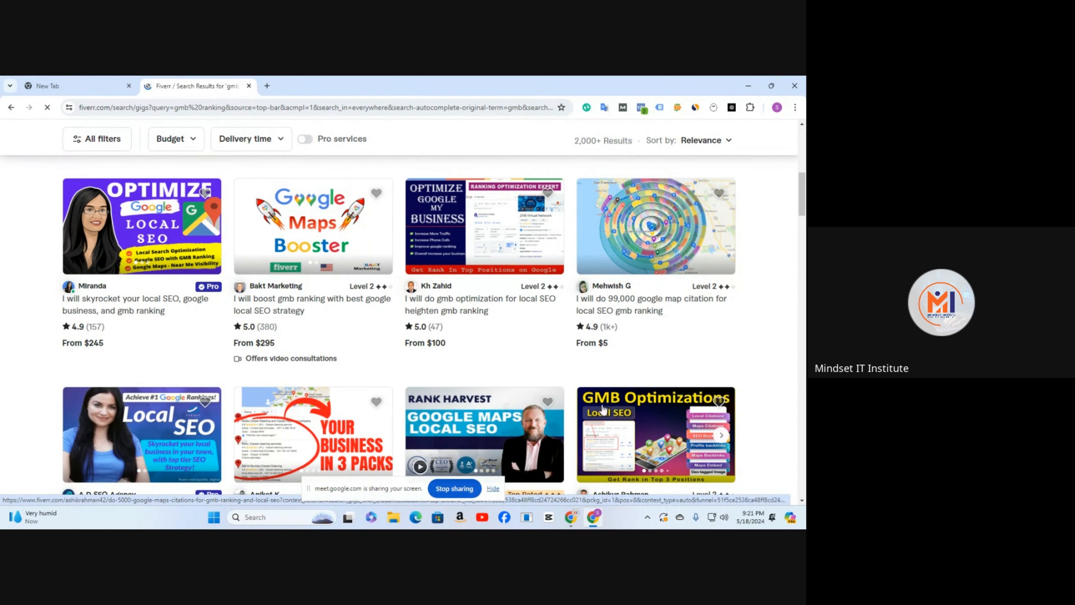
scroll(681, 370, down, 1)
scroll(631, 386, down, 1)
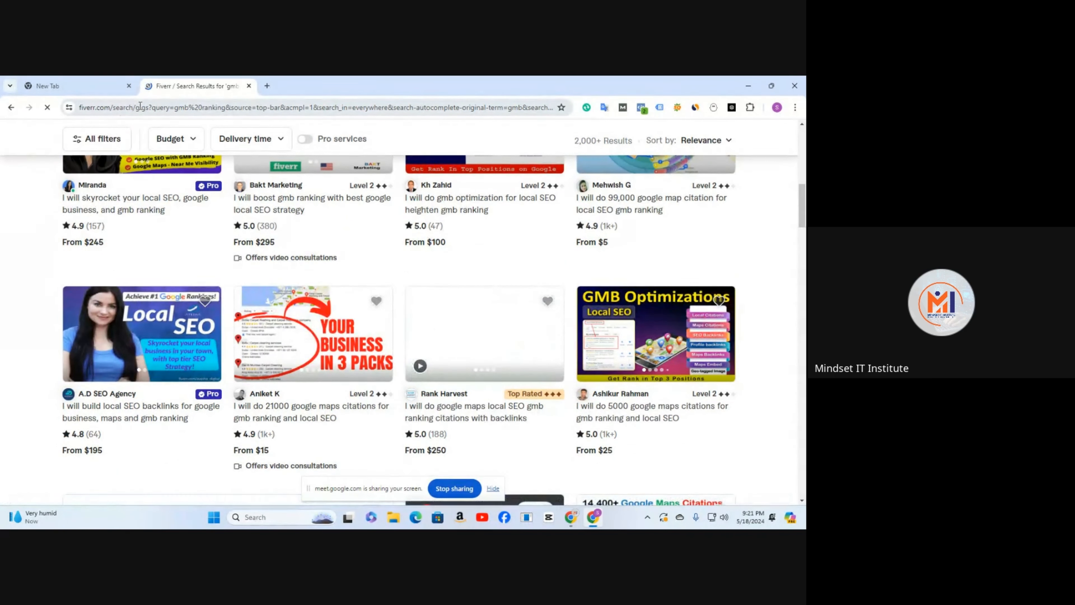
click(248, 86)
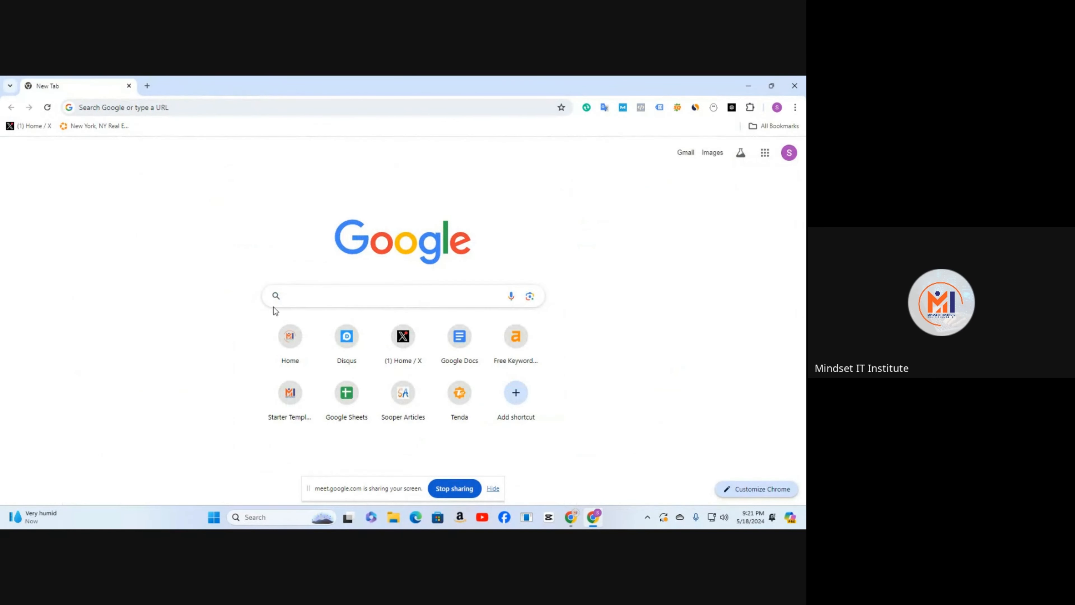
Search Google for "google my business", open the Google Business Profile site and go to managing the existing profile.
click(293, 297)
text(g)
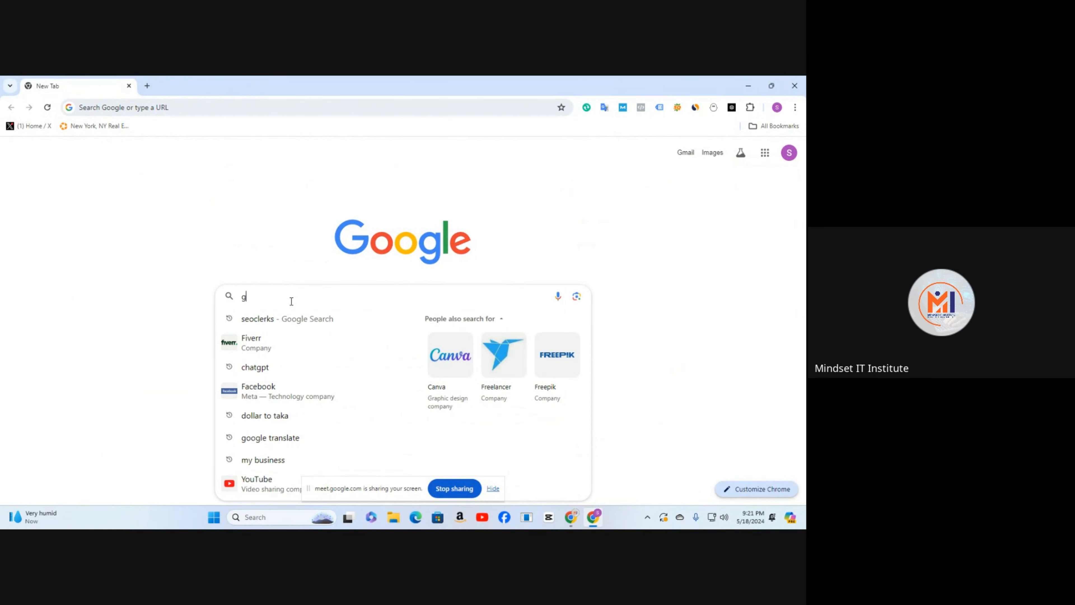
text(oog)
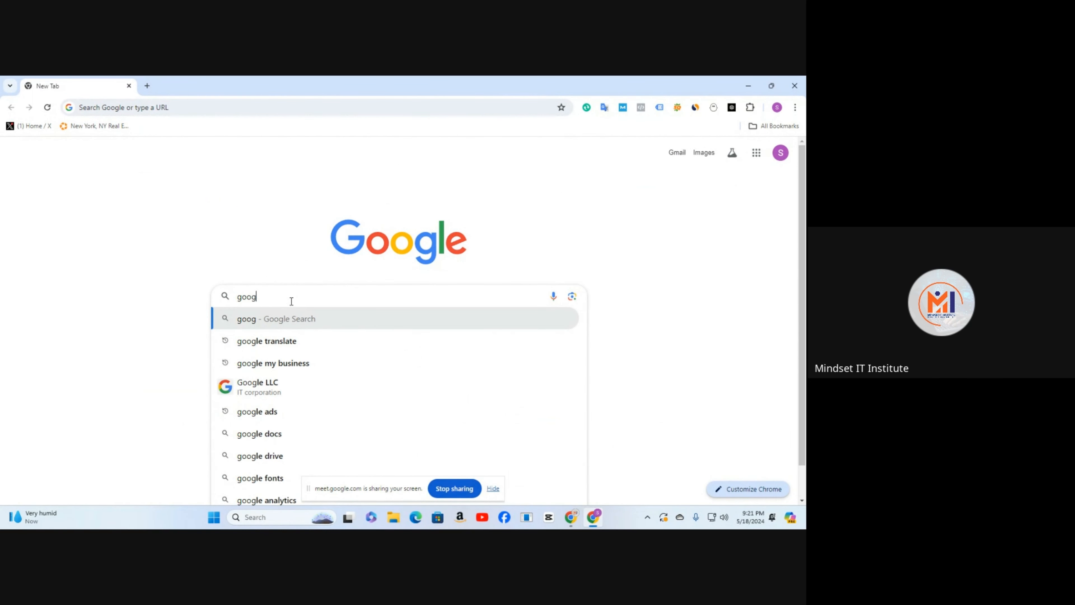
click(256, 365)
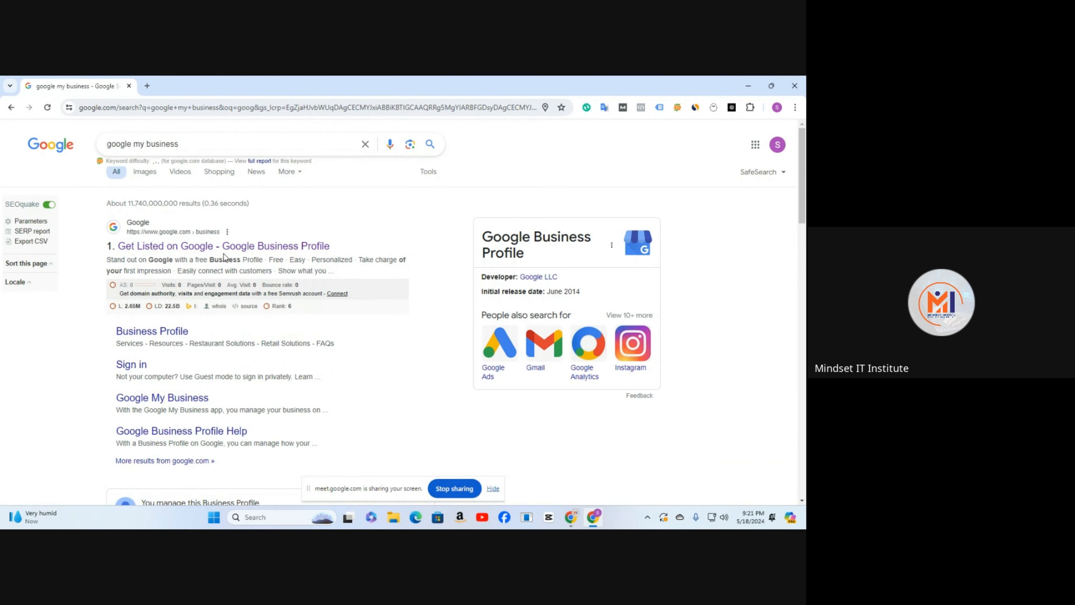
click(249, 247)
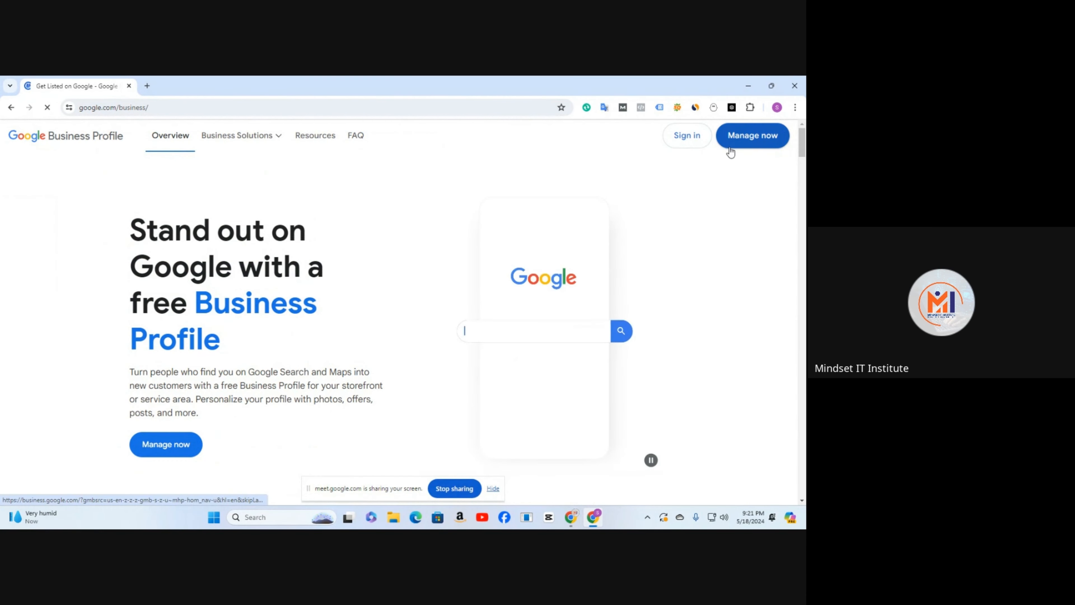
click(158, 451)
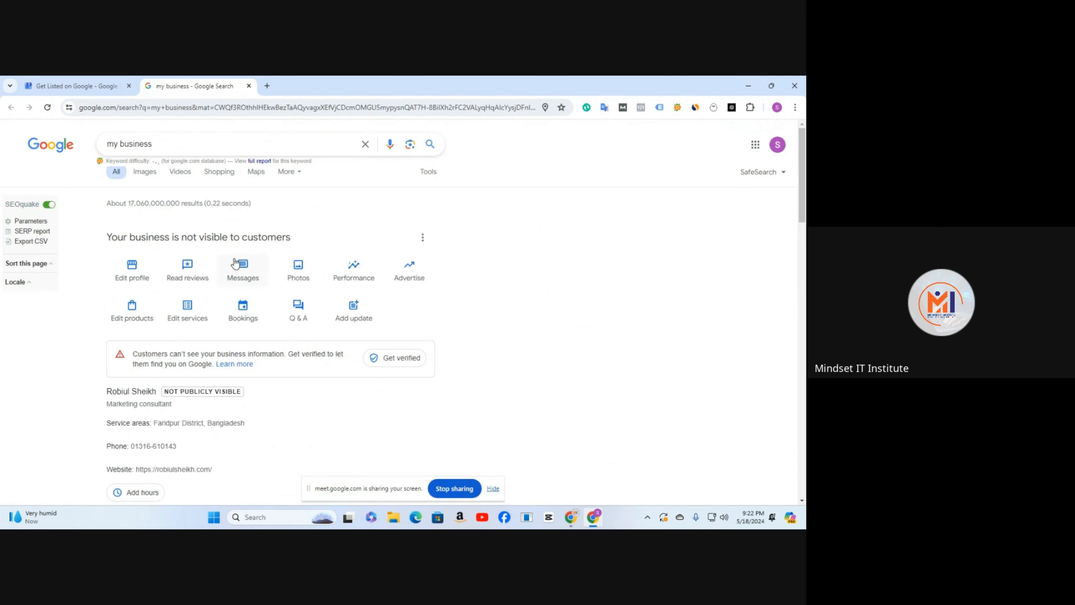
View the Business Profile settings, close them, and expand the full details of the business profile.
click(423, 238)
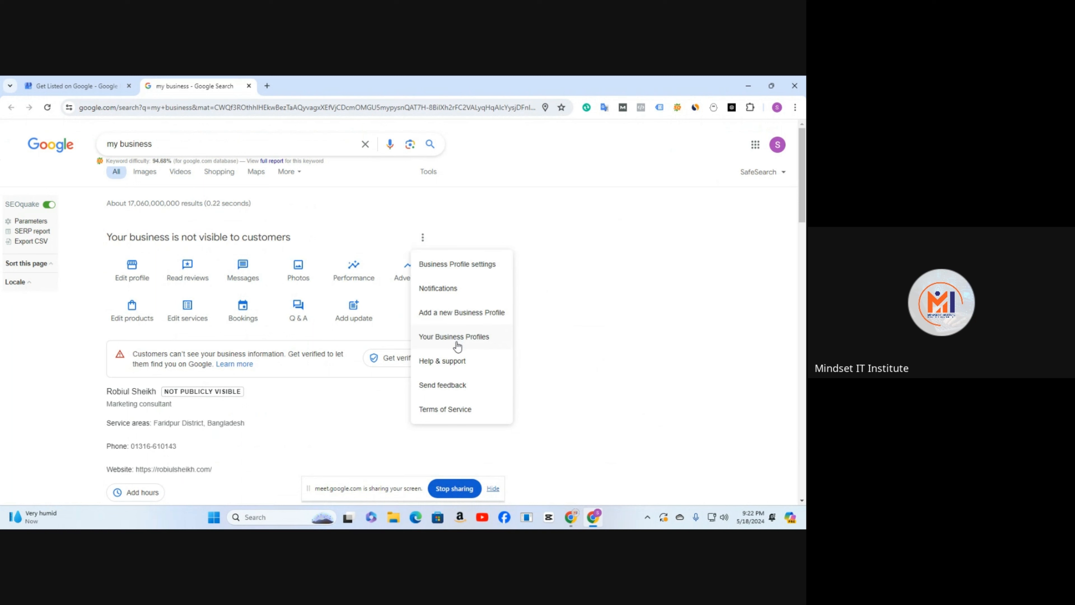
click(438, 264)
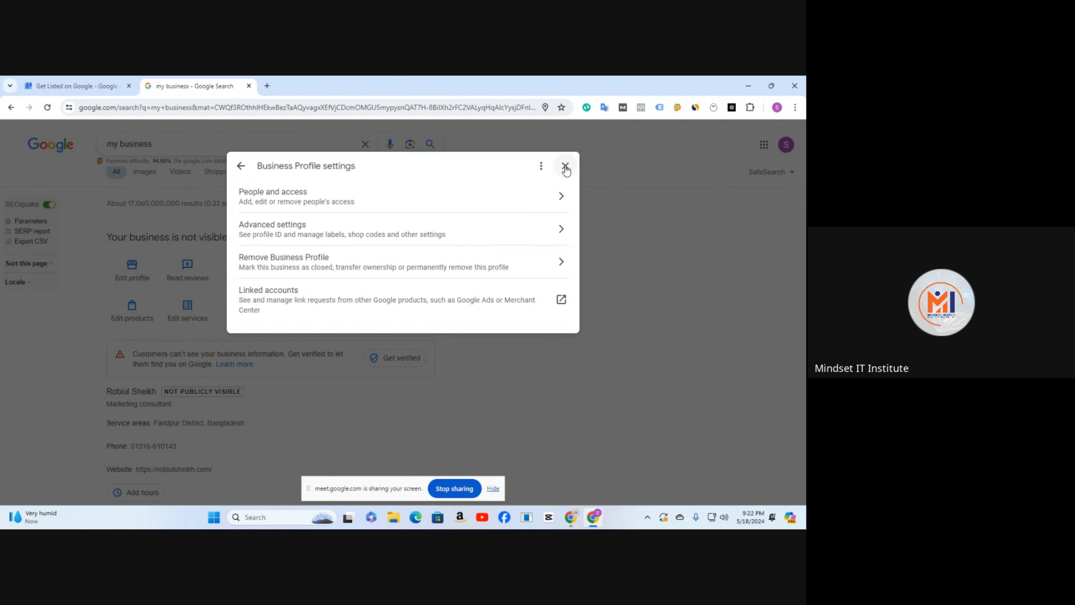
click(566, 167)
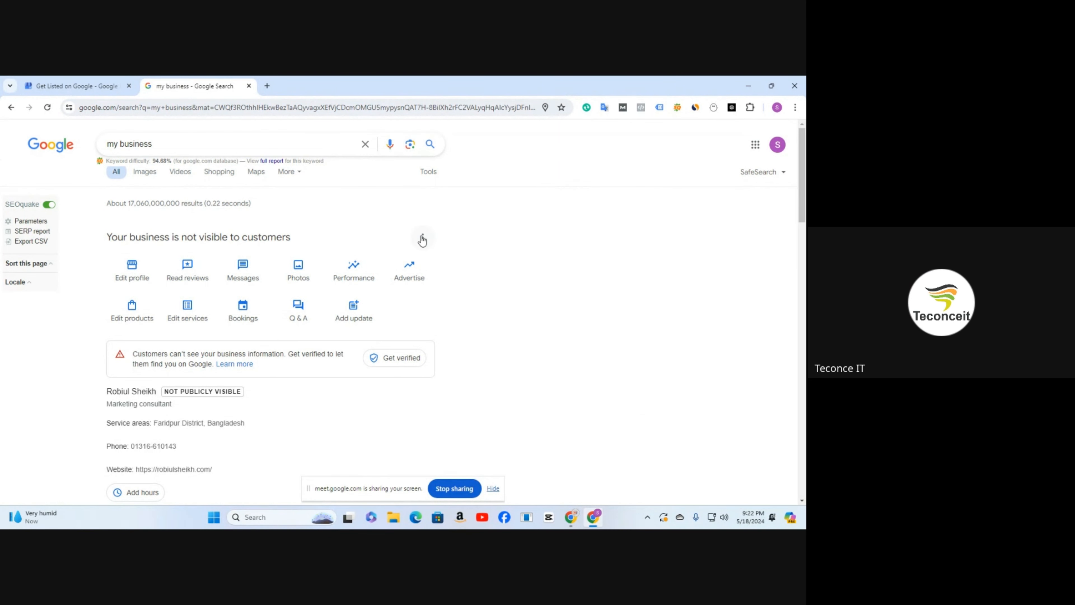
scroll(343, 333, down, 3)
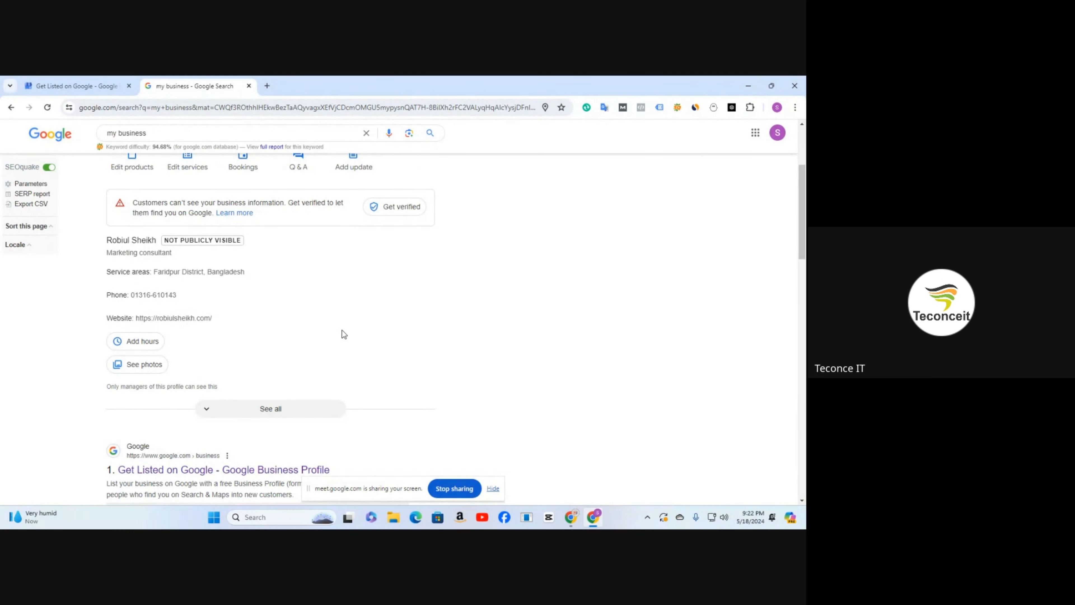
click(207, 411)
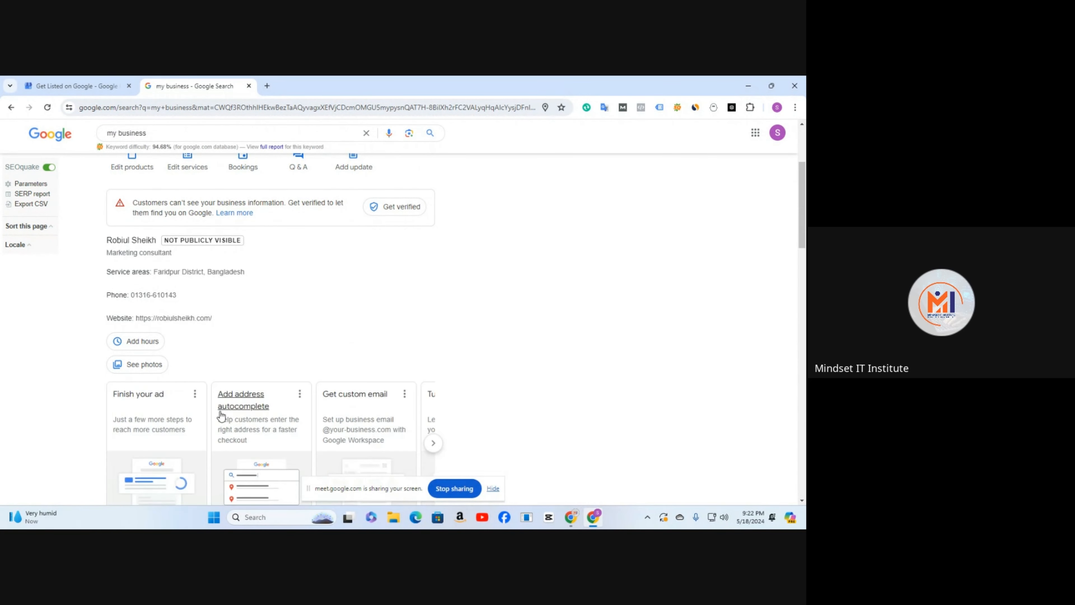
Look over the existing business profile's details and start adding a new Business Profile.
scroll(230, 410, down, 3)
scroll(229, 410, up, 6)
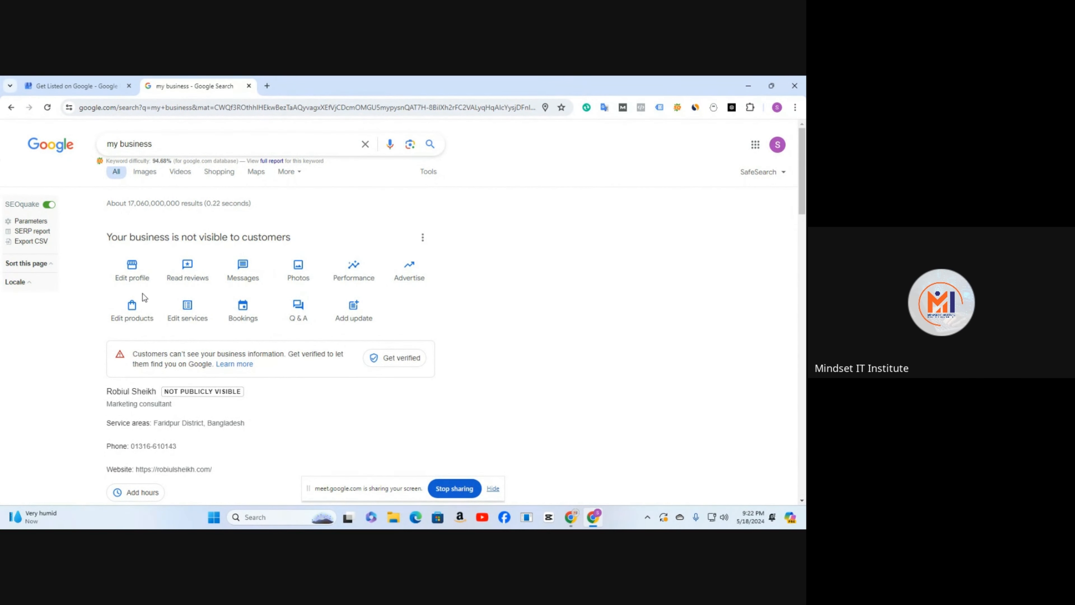
click(424, 238)
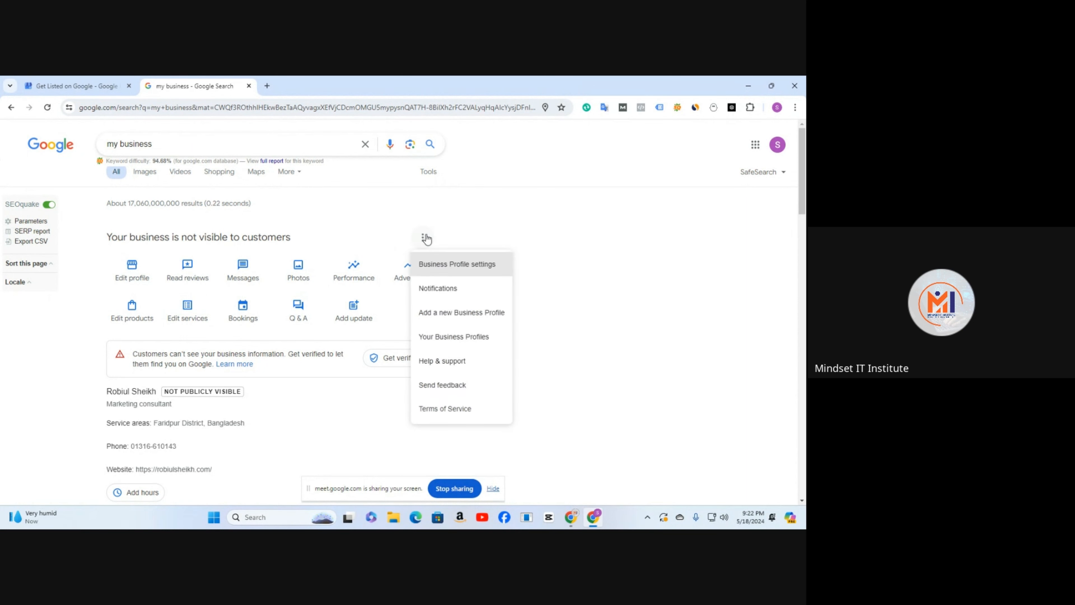
click(452, 315)
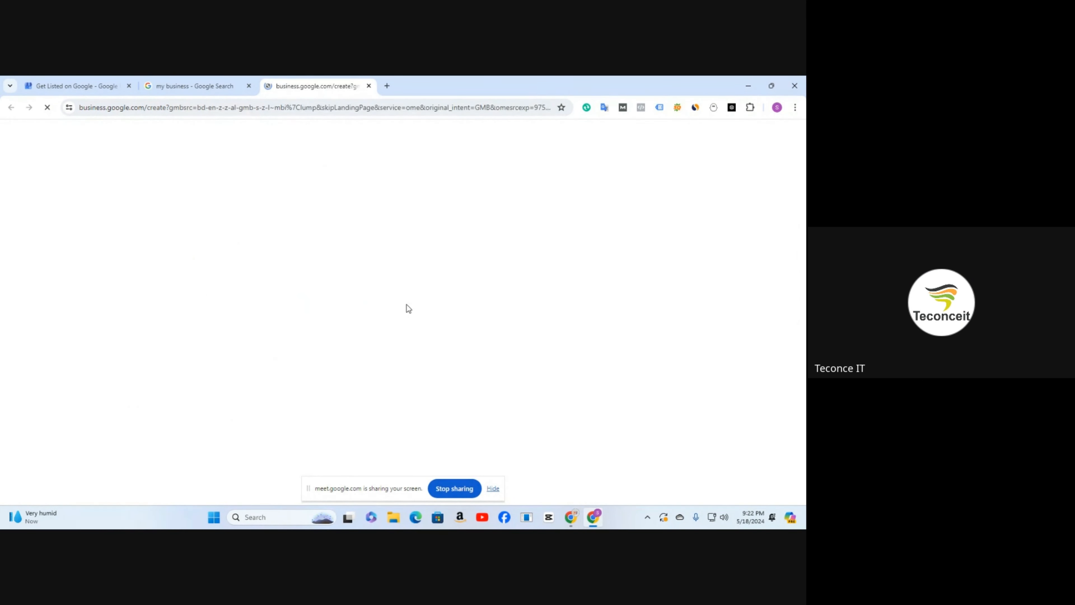
Reopen profile management from the Google Business Profile site to show the add-new-profile option, keeping only the creation form open at the end.
click(249, 86)
click(83, 87)
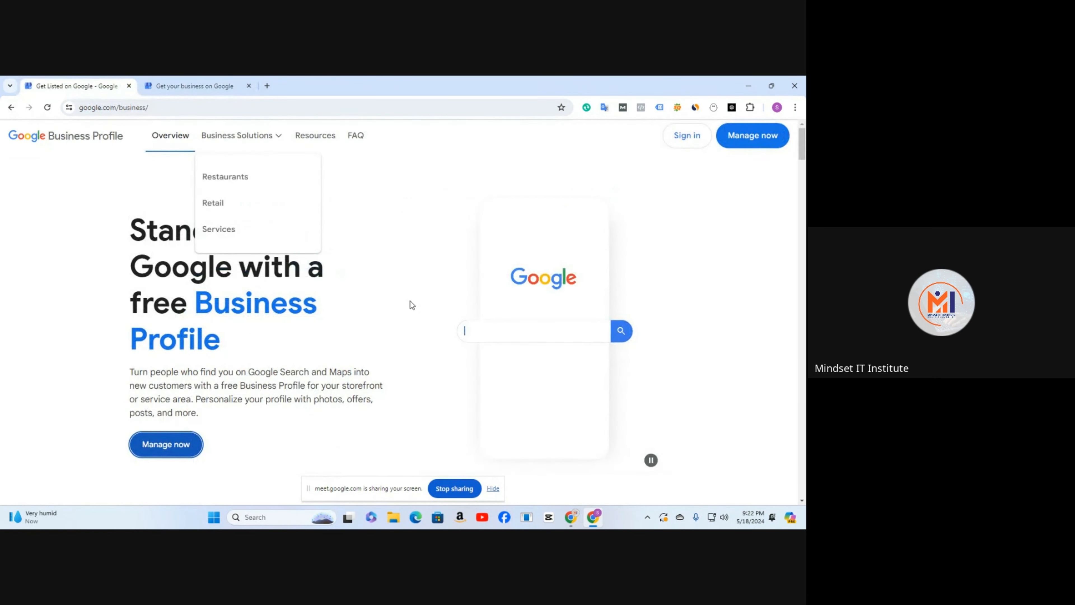
click(173, 444)
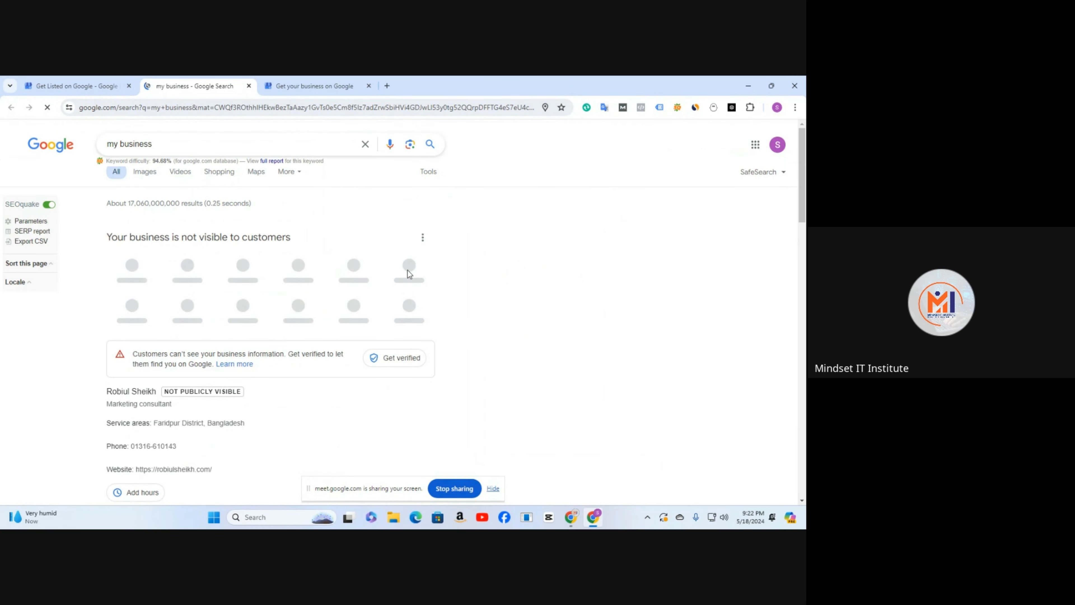
click(424, 239)
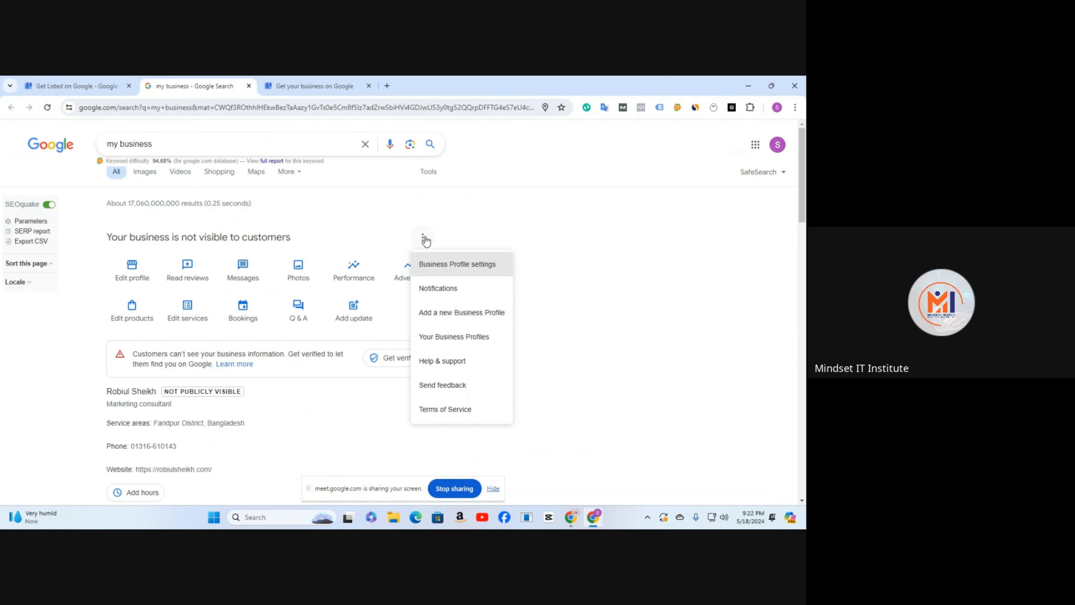
click(483, 322)
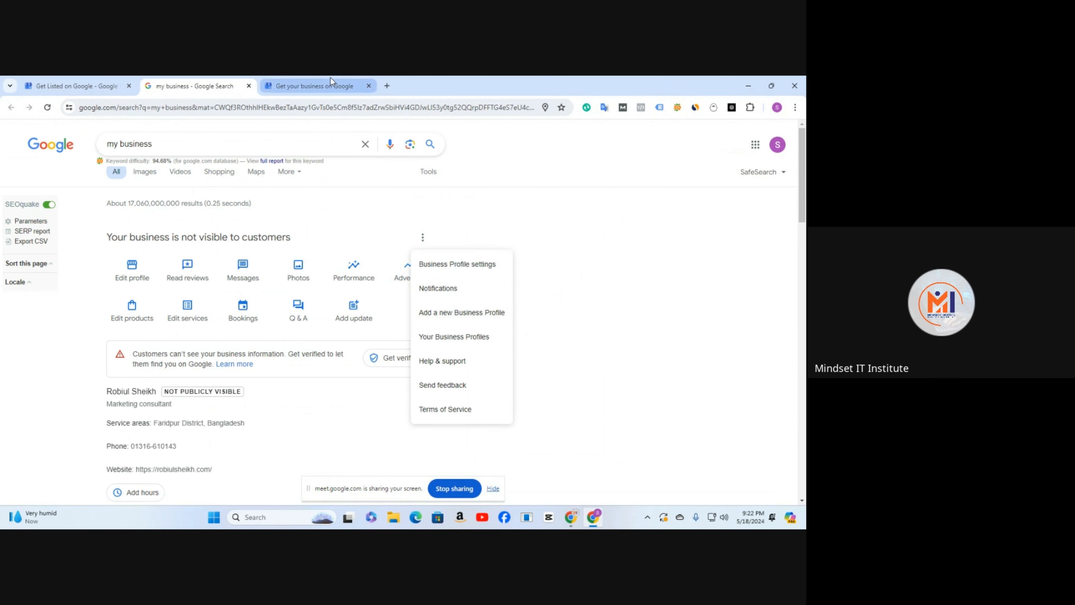
click(250, 86)
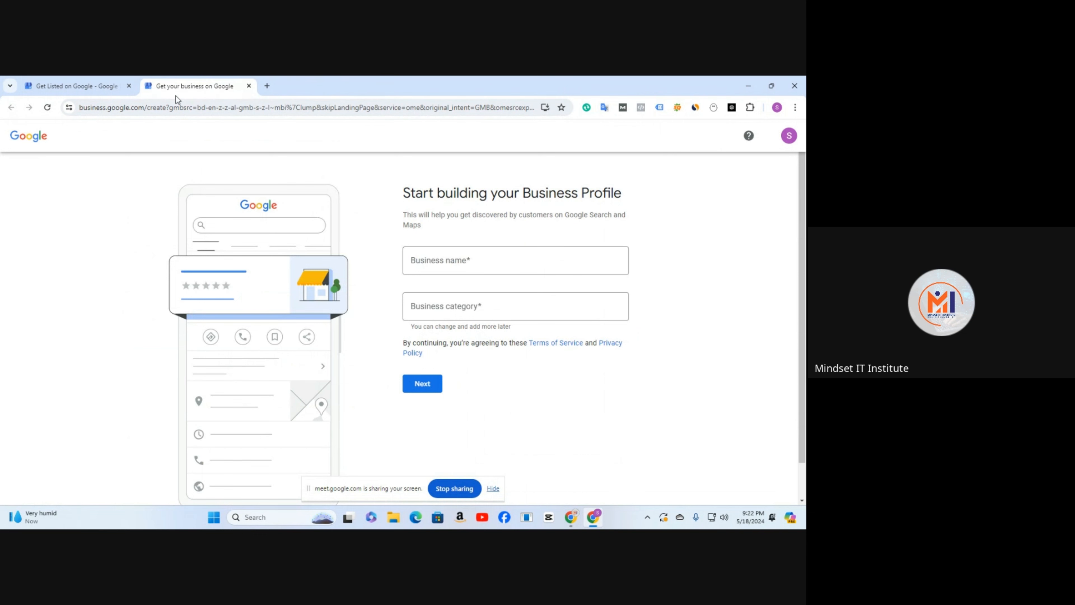
click(128, 85)
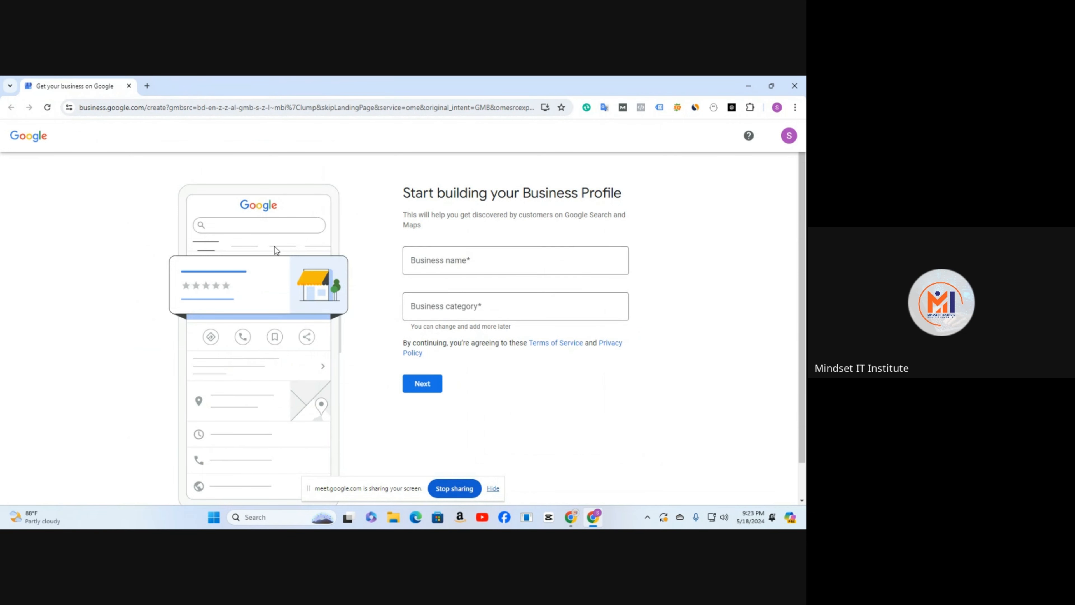
Look over the form for starting a Business Profile and place the cursor in its business name field.
scroll(338, 346, down, 1)
scroll(338, 345, up, 1)
click(423, 264)
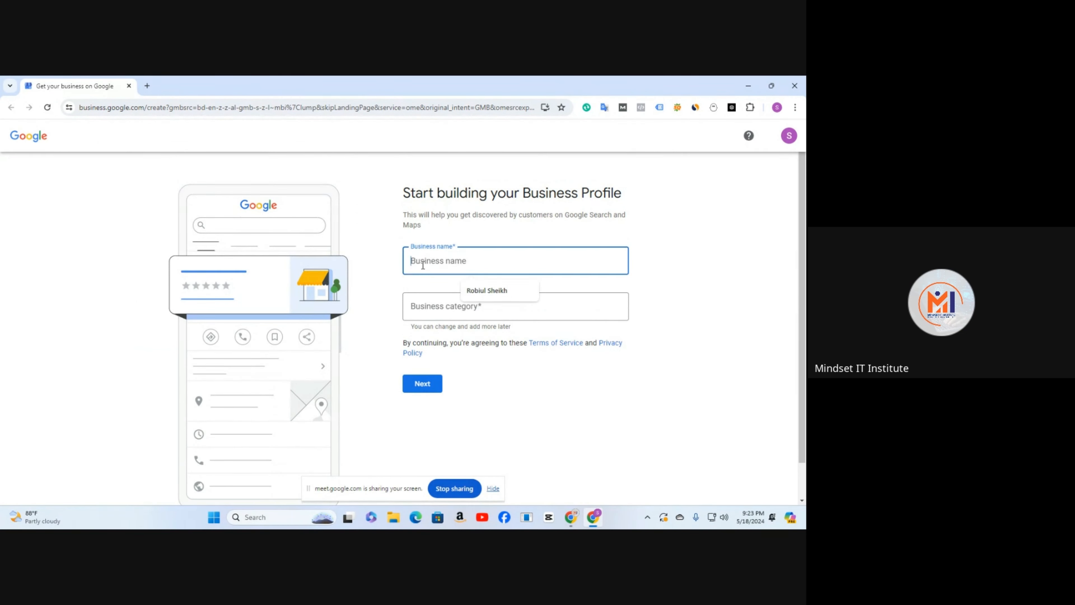
Search Google in a new tab for the marketing consultant's full name.
click(147, 86)
click(312, 305)
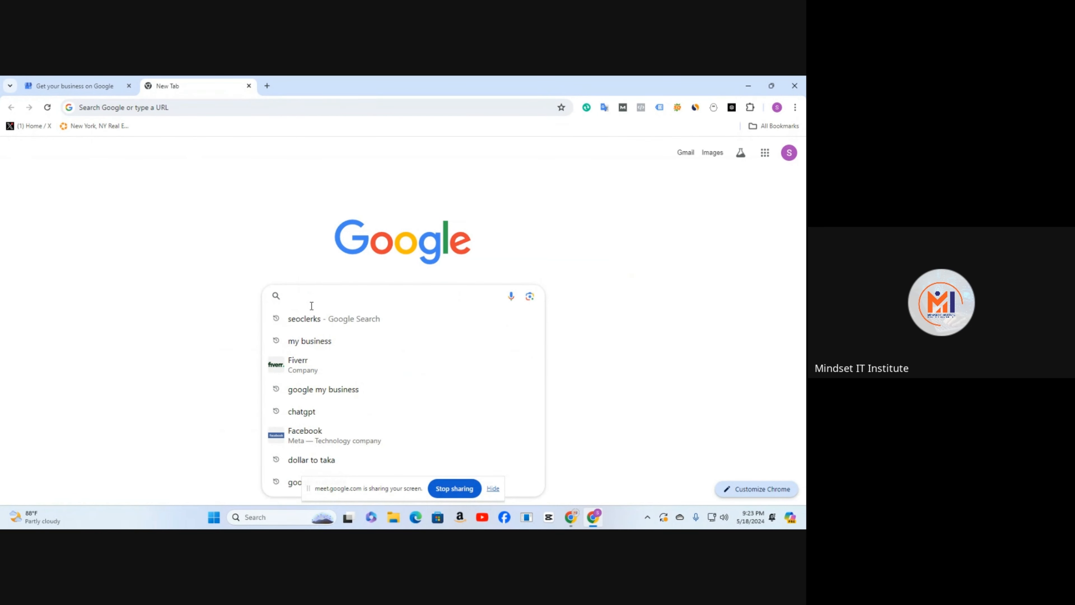
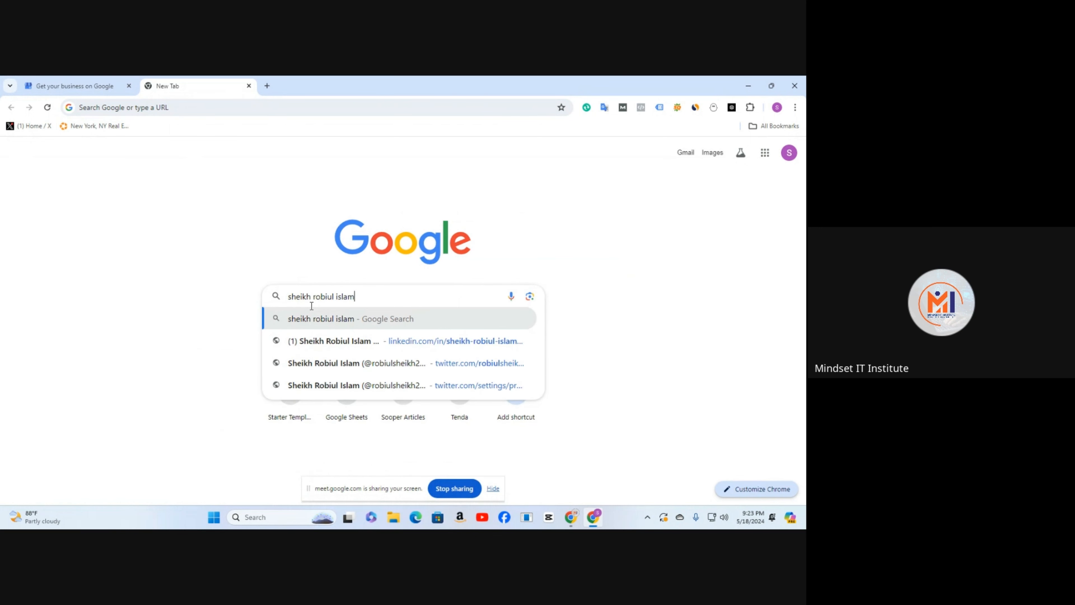
key(Return)
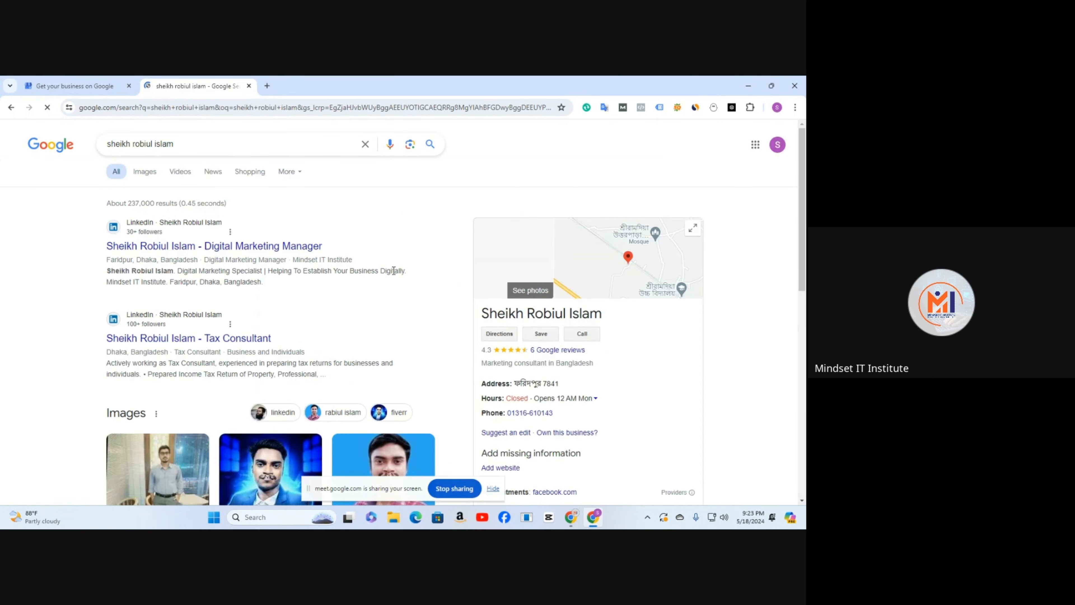
Examine the consultant's business listing, including its reviews, products and updates, and close the search results.
scroll(486, 281, down, 3)
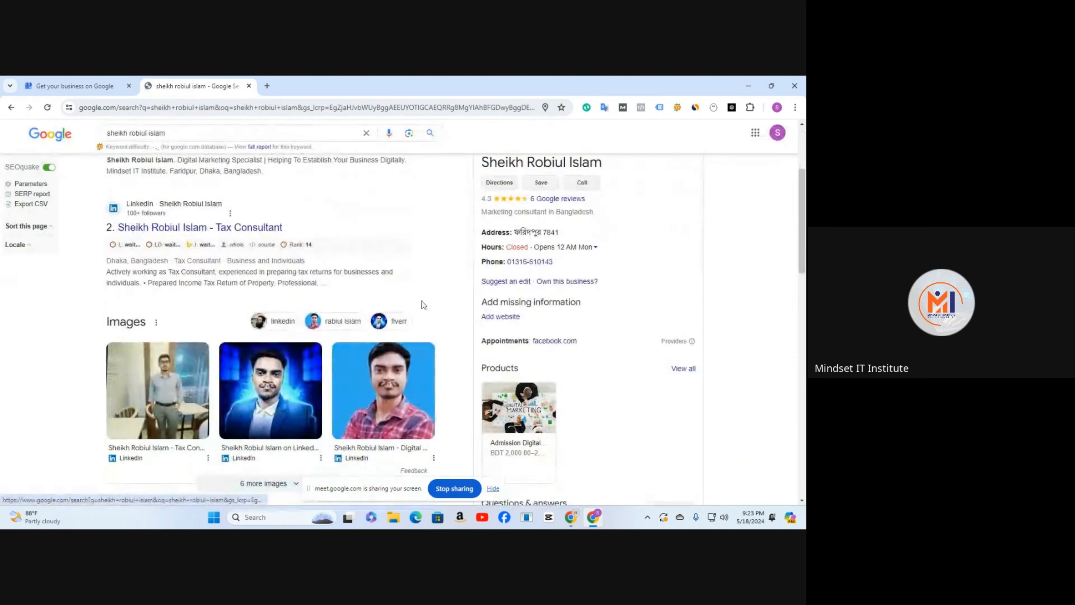
scroll(390, 396, up, 3)
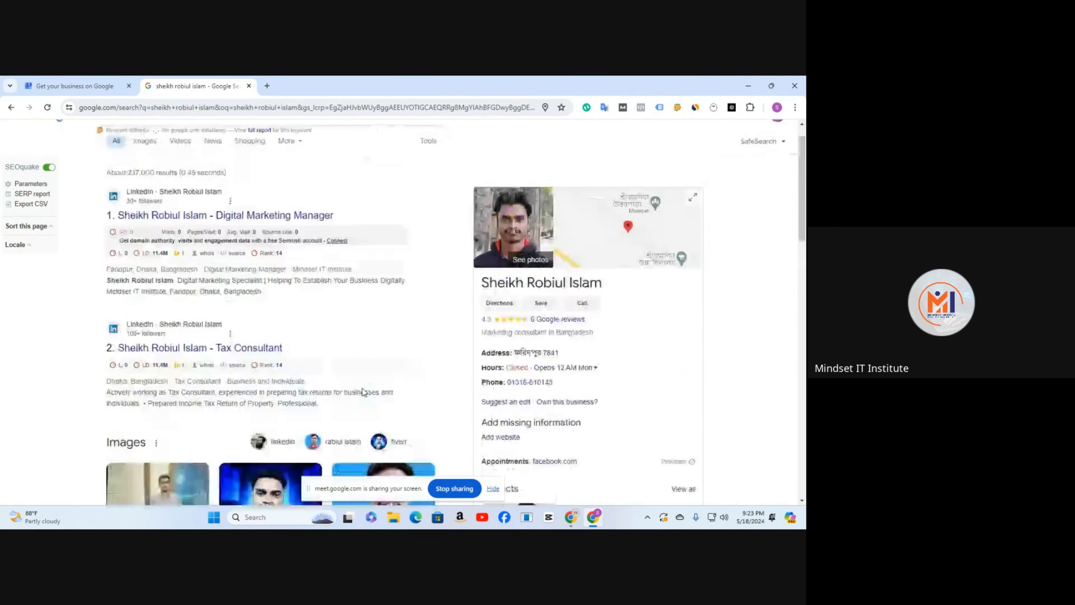
scroll(360, 394, down, 7)
scroll(209, 401, up, 2)
scroll(662, 375, down, 3)
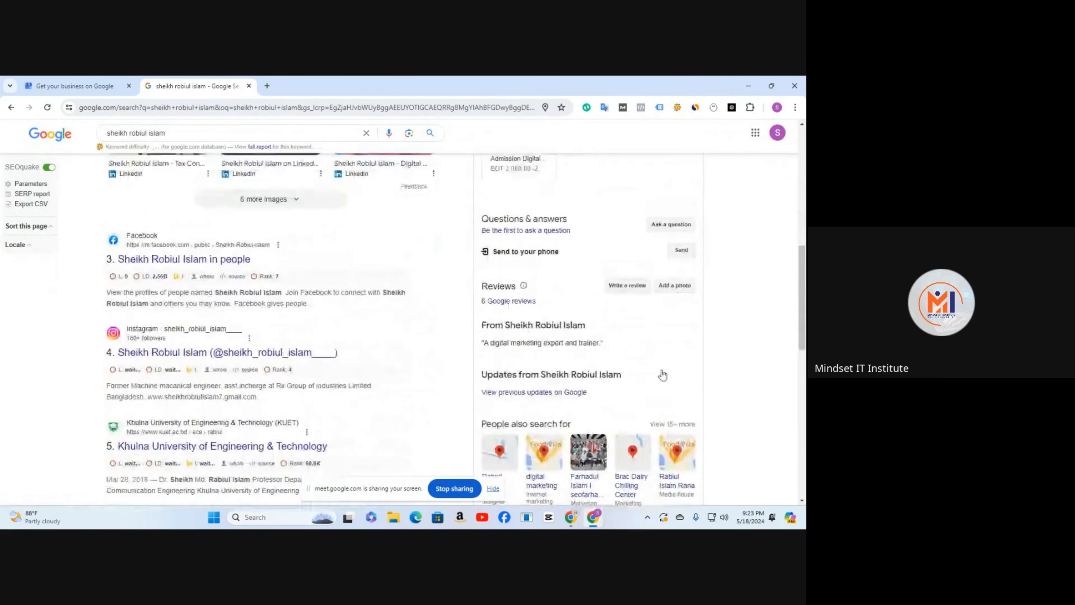
scroll(662, 360, up, 10)
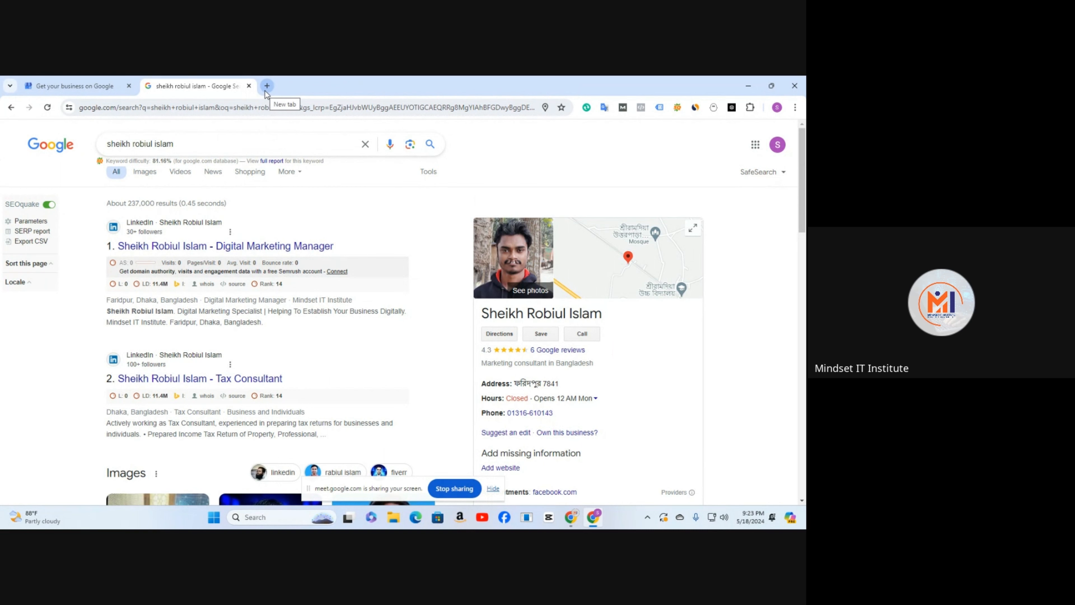
click(249, 86)
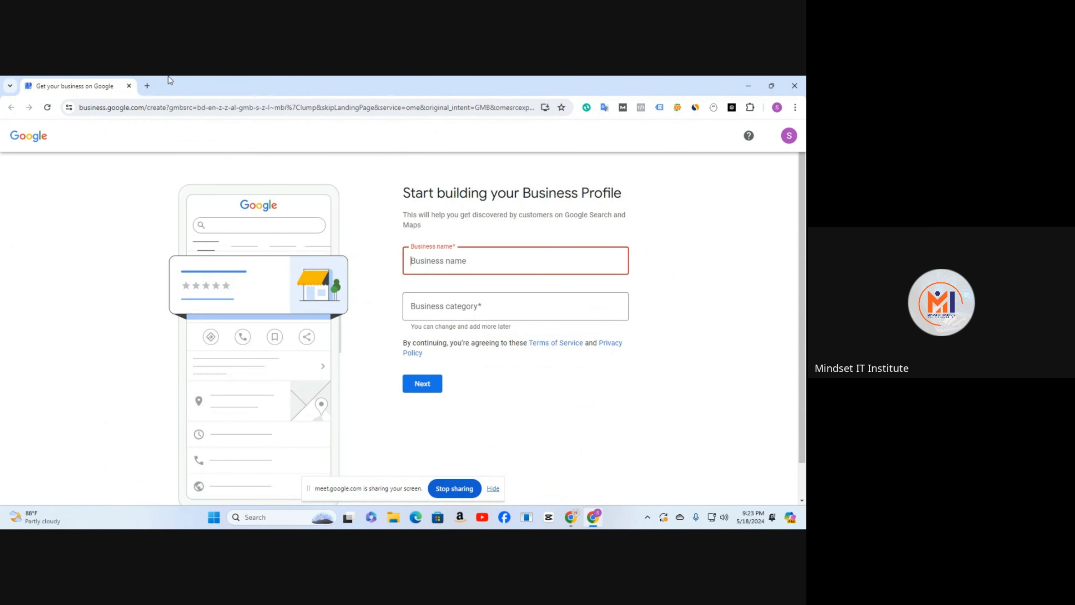
Search Google in a new tab for MSB Academy and examine its business listing.
click(148, 87)
click(299, 303)
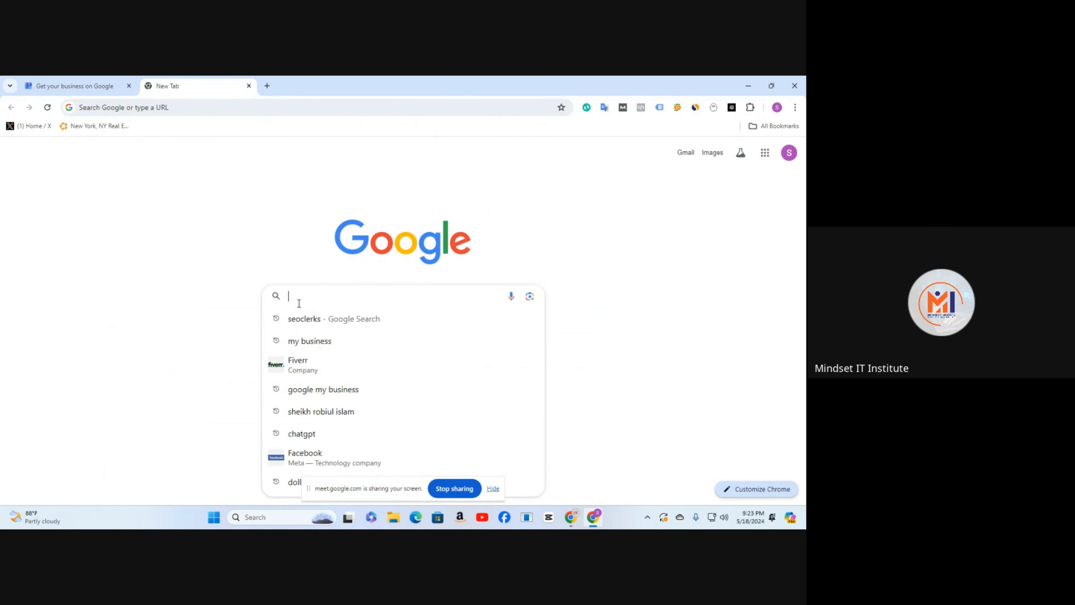
text(msb)
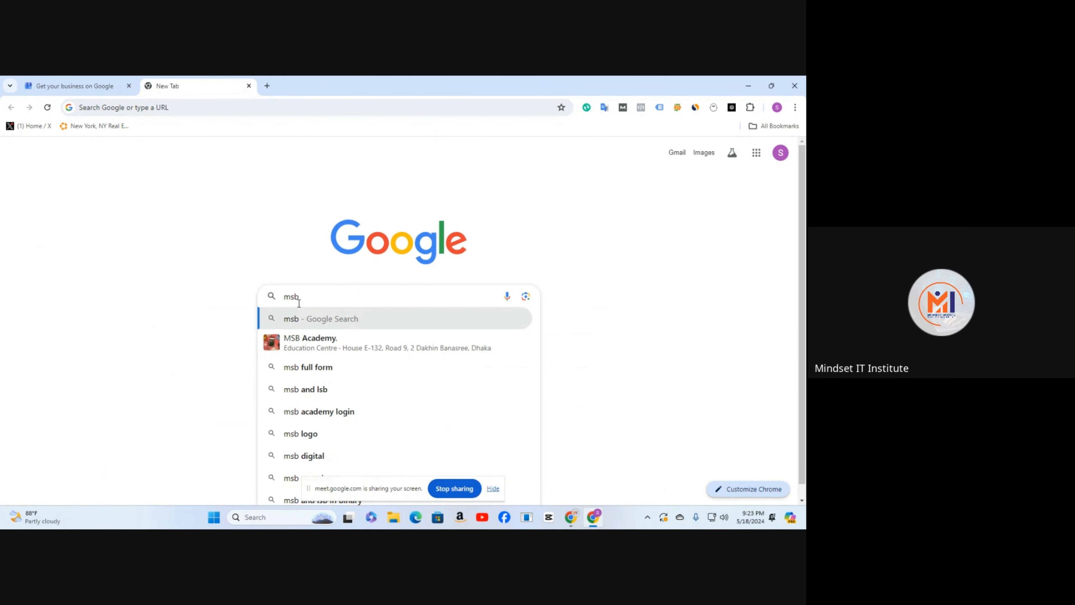
click(311, 341)
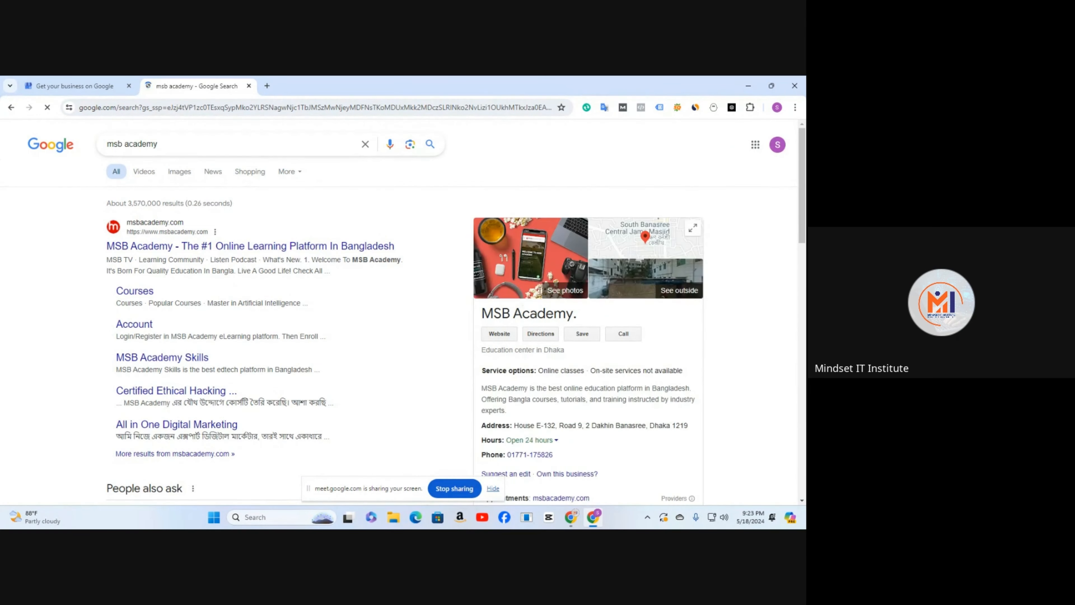
scroll(545, 302, down, 4)
scroll(545, 303, up, 4)
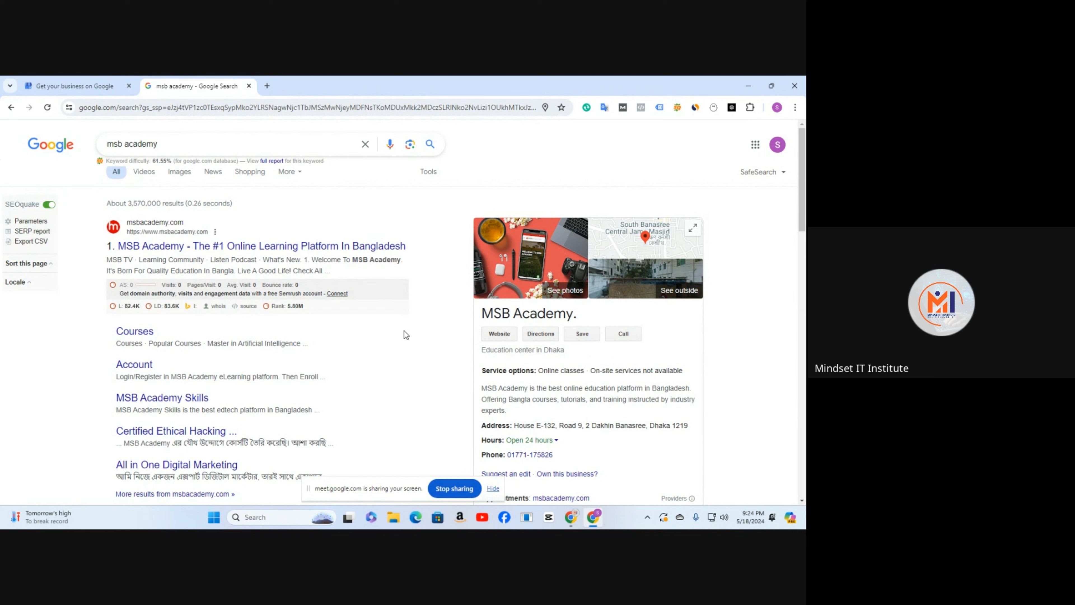
Return to the Business Profile creation form and enter MIT as the business name.
click(70, 82)
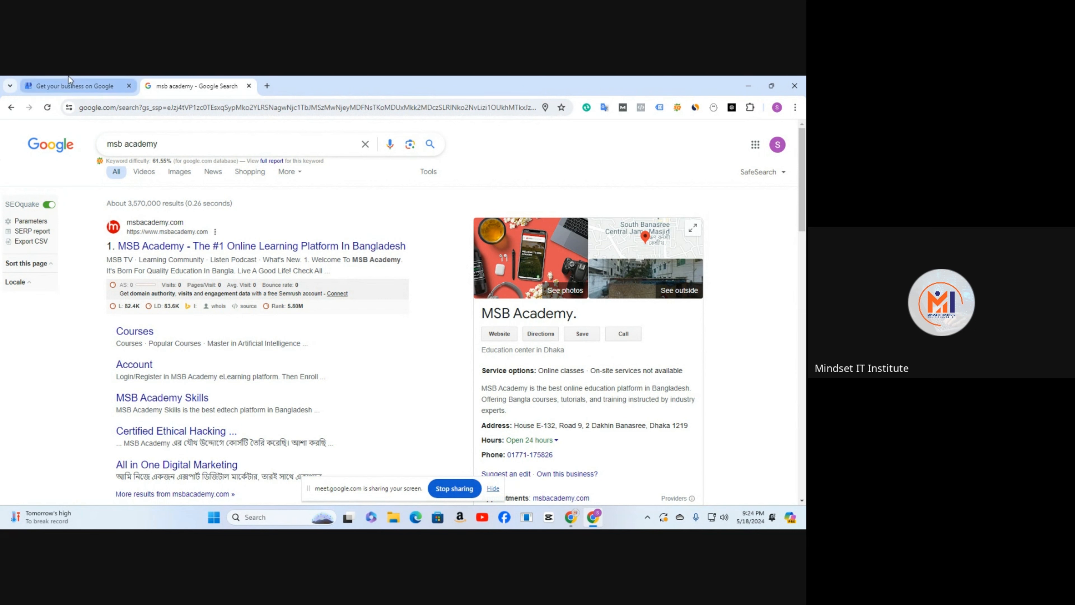
click(433, 263)
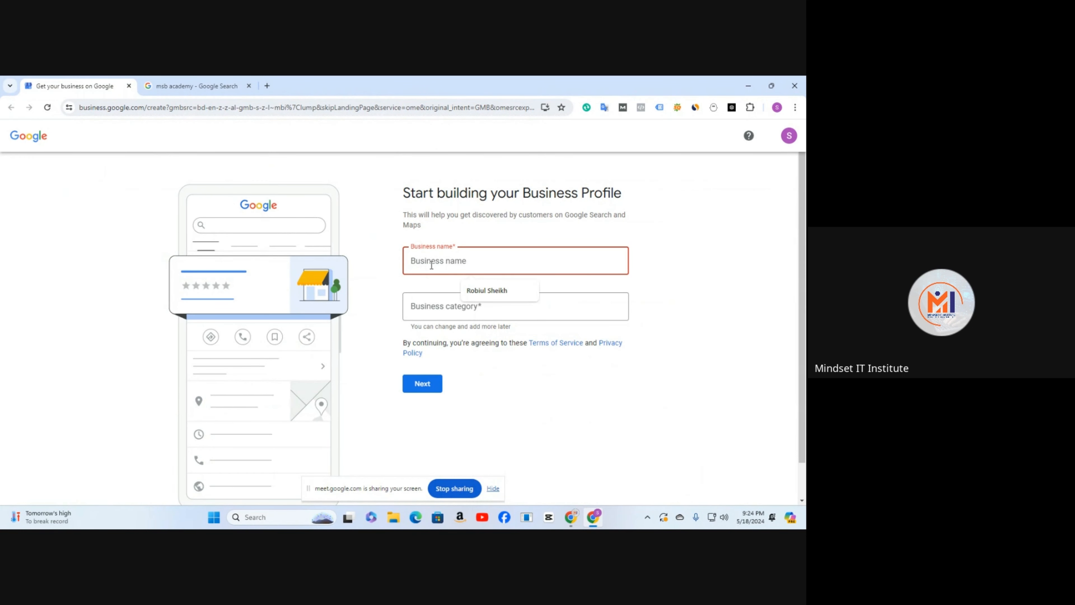
text(MIT)
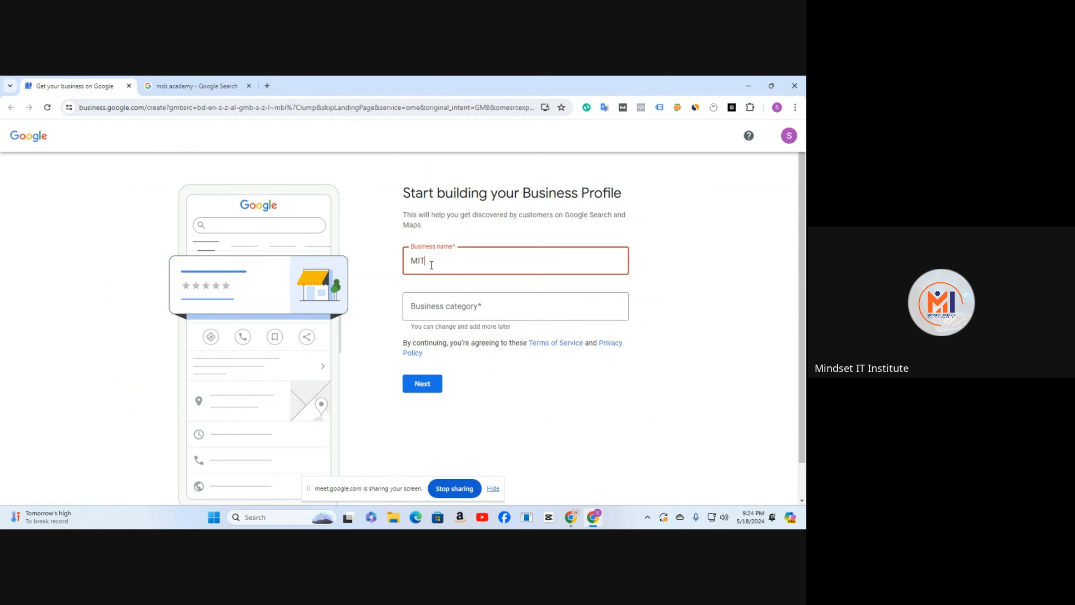
Set the business category to Education center.
click(432, 301)
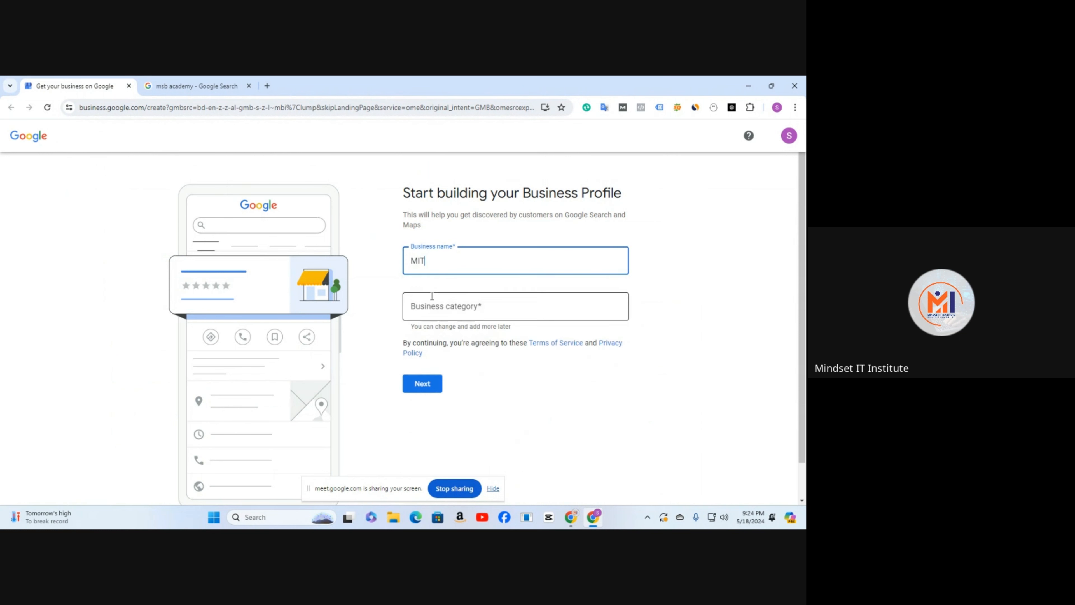
click(420, 308)
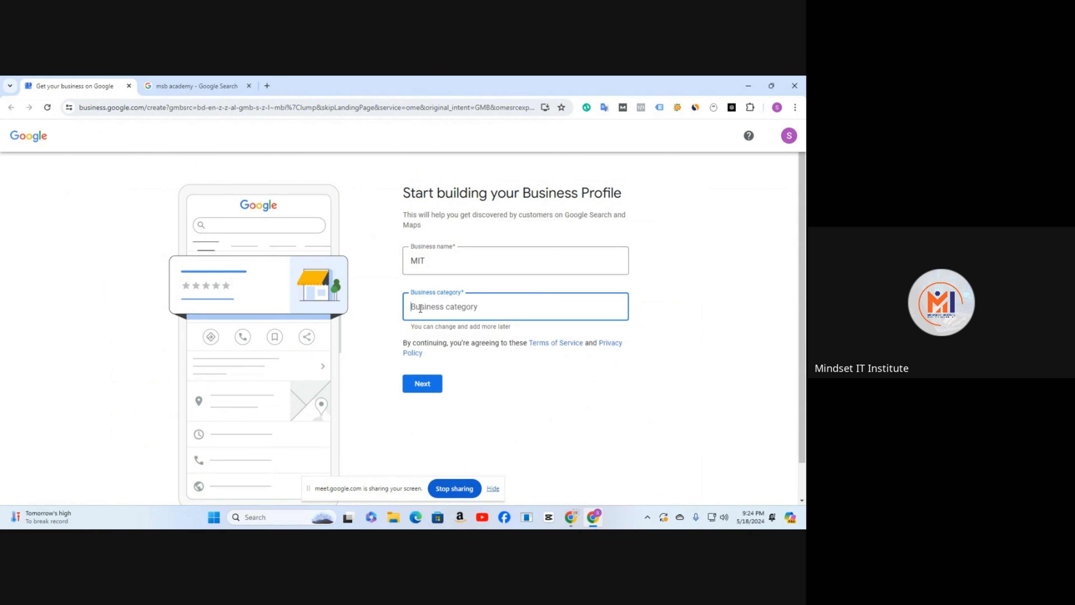
text(E)
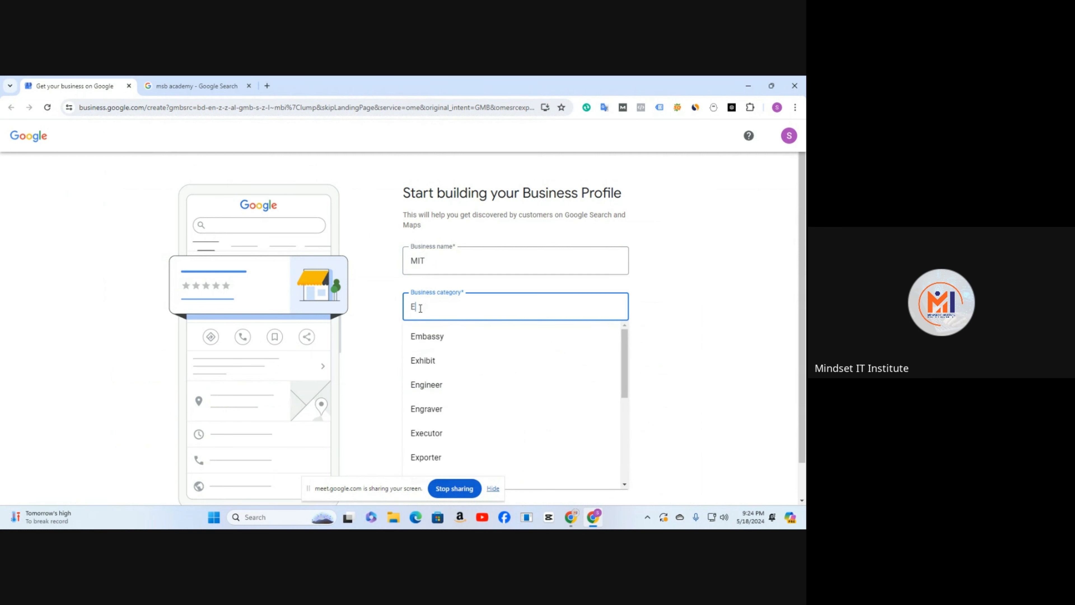
text(duca)
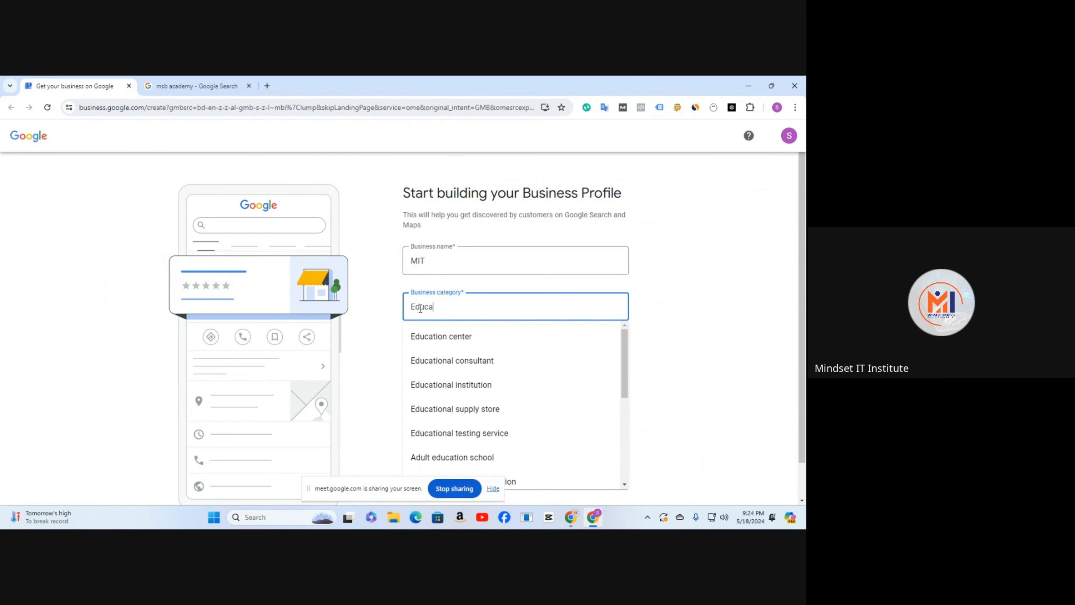
text(tion)
click(462, 341)
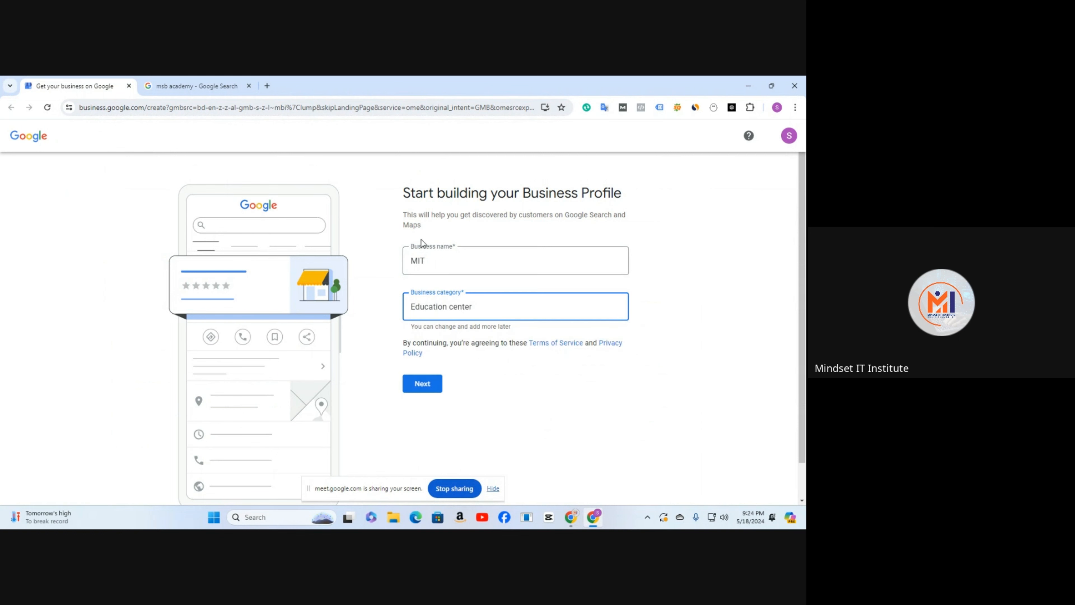
Submit the business name and category, and choose No for adding a location customers can visit.
click(426, 383)
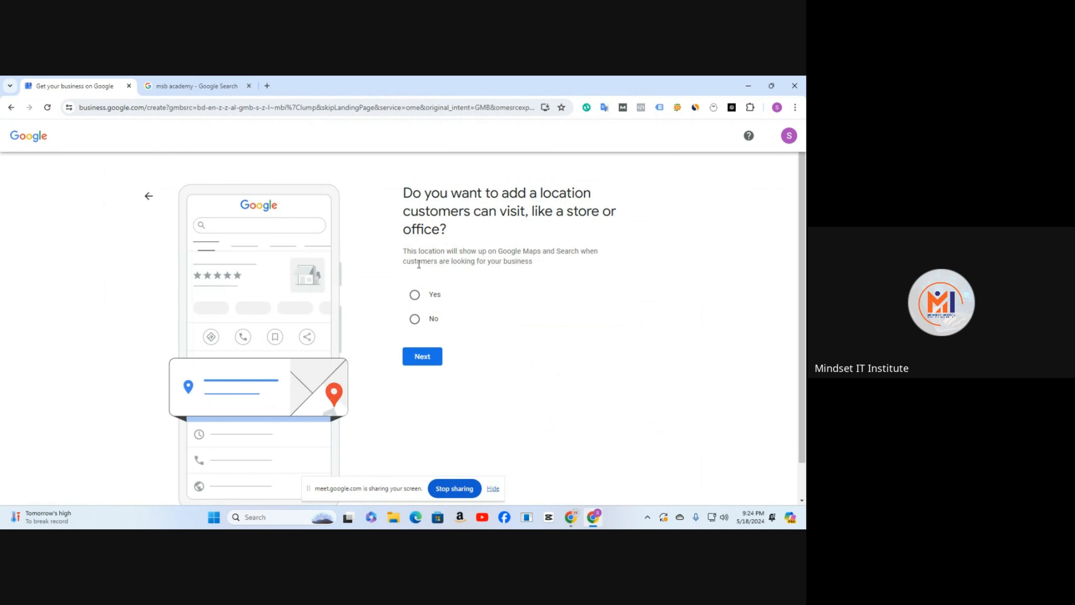
click(415, 318)
click(422, 354)
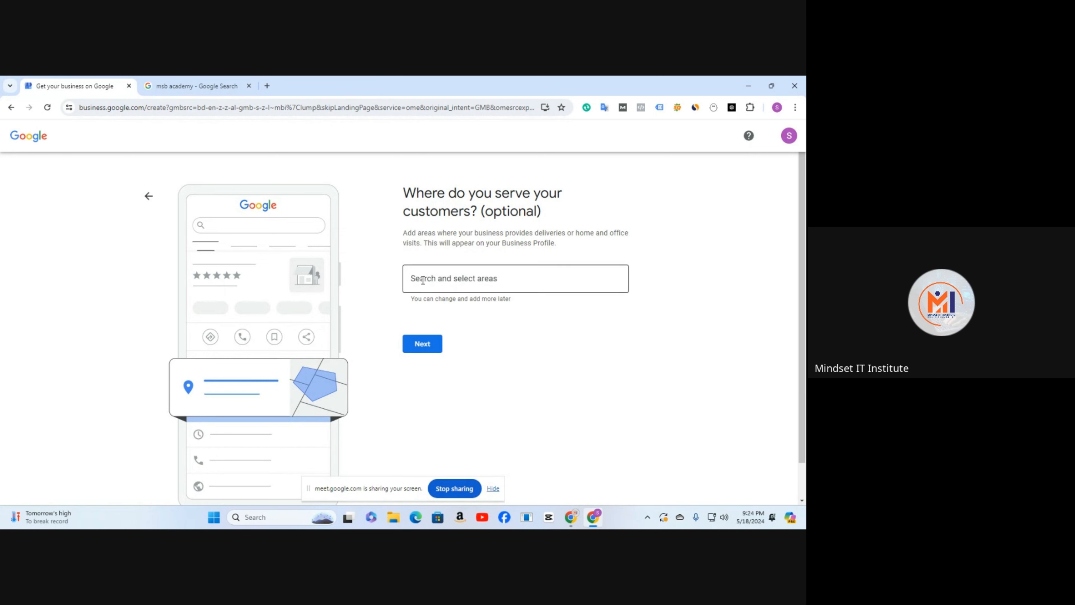
Add Faridpur, Bangladesh as the area where customers are served and continue to the contact details.
click(433, 280)
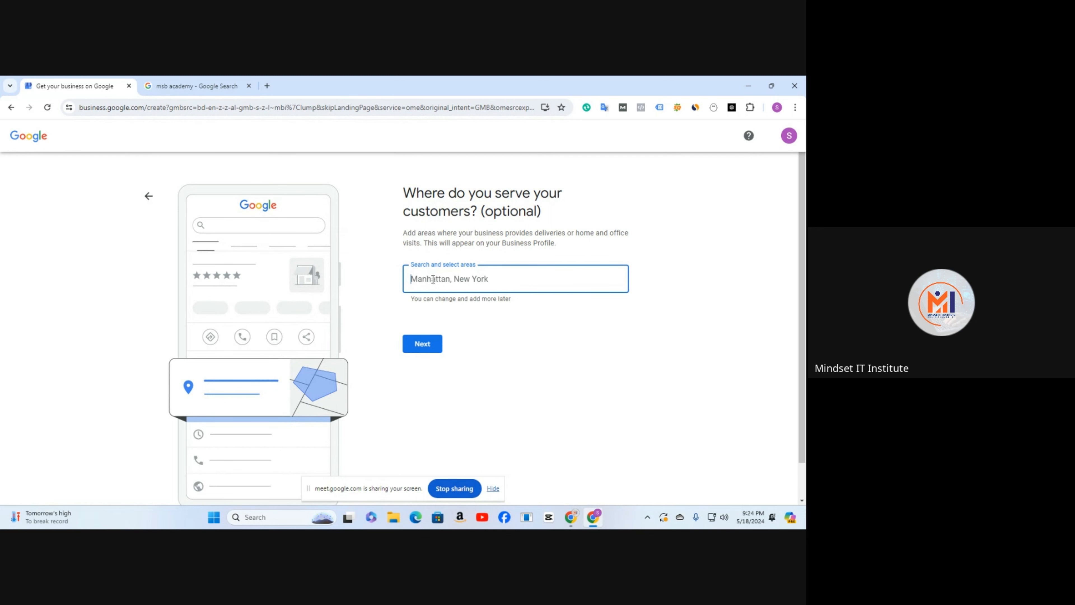
text(farid)
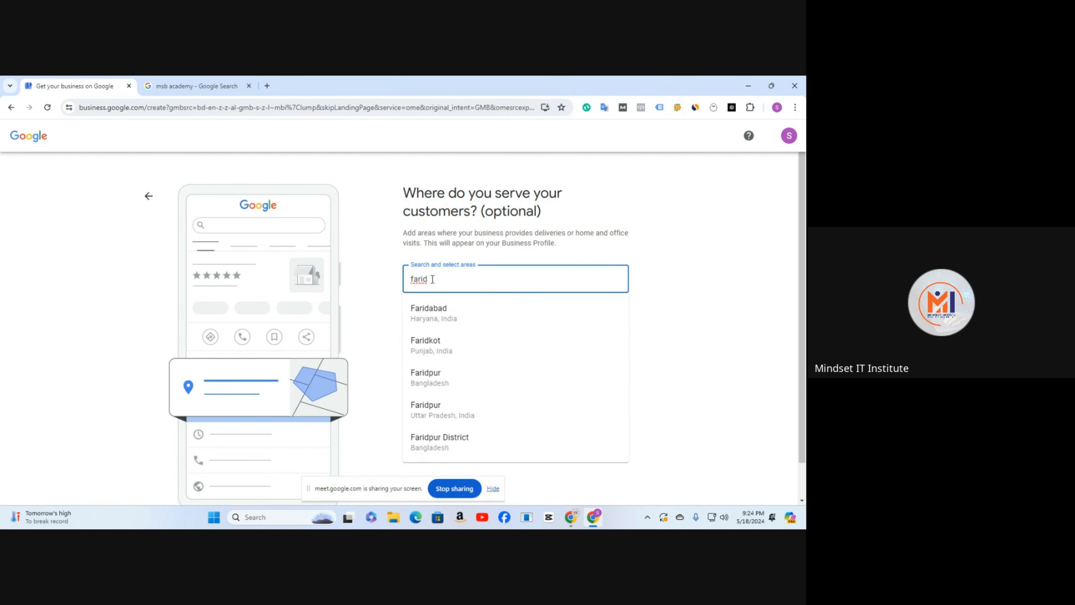
text(pur)
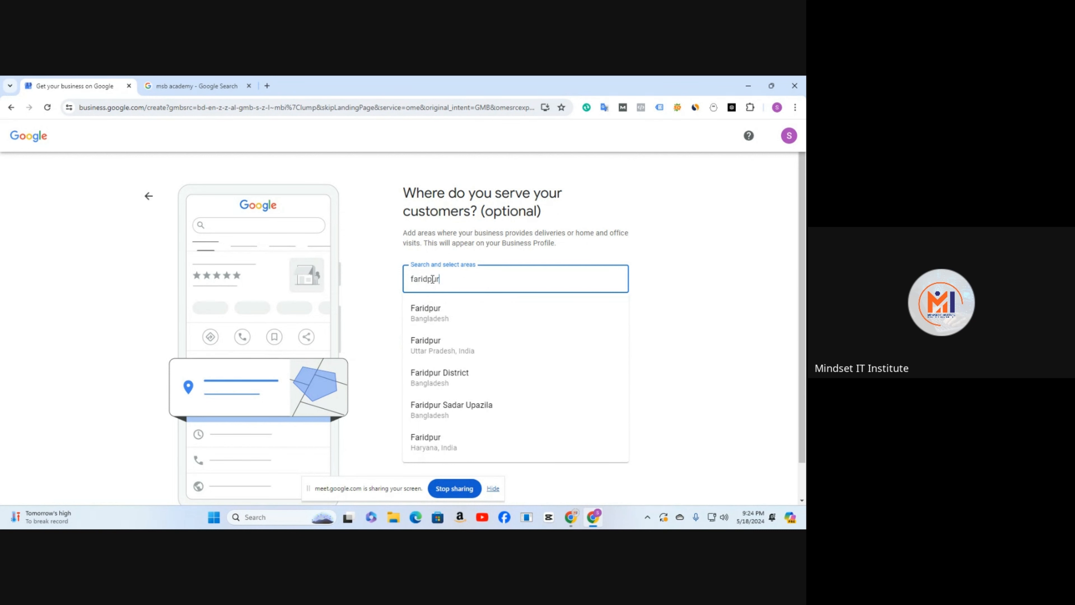
click(444, 313)
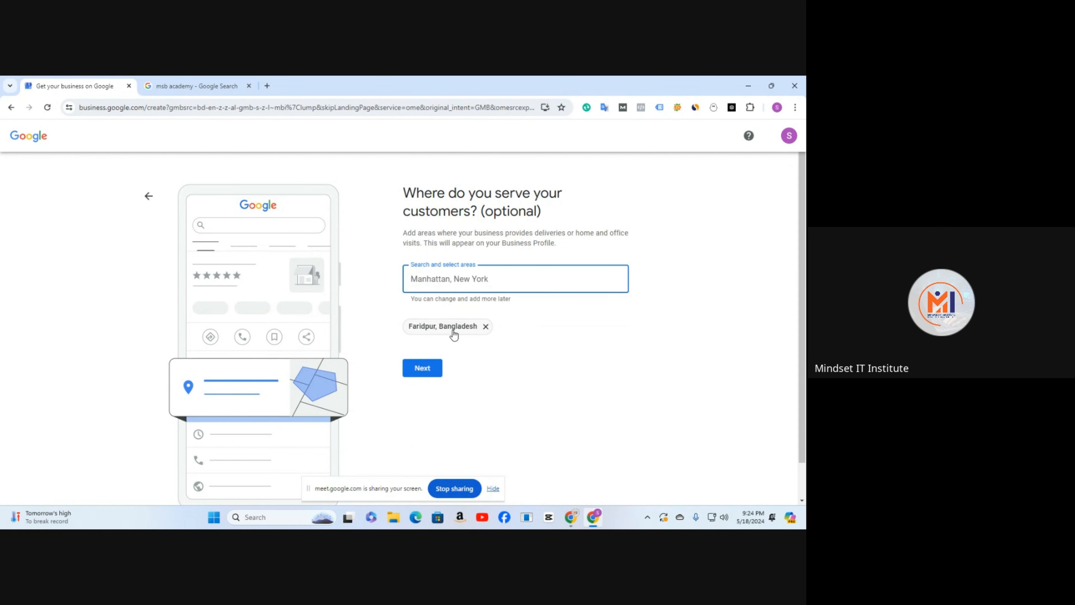
click(425, 368)
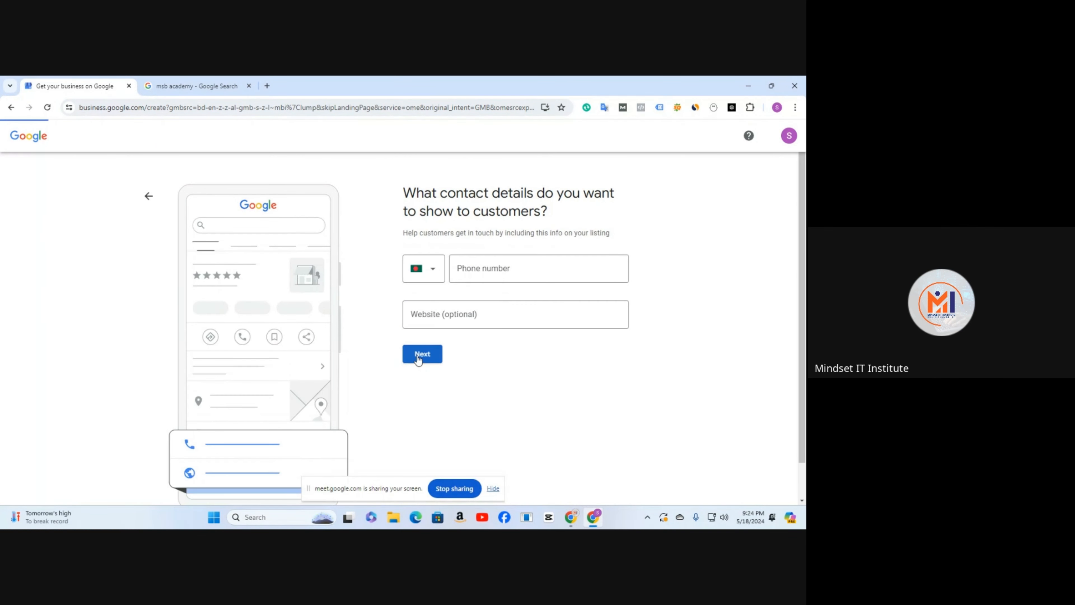
Enter the business phone number, leave the website empty, and submit the contact details.
click(479, 269)
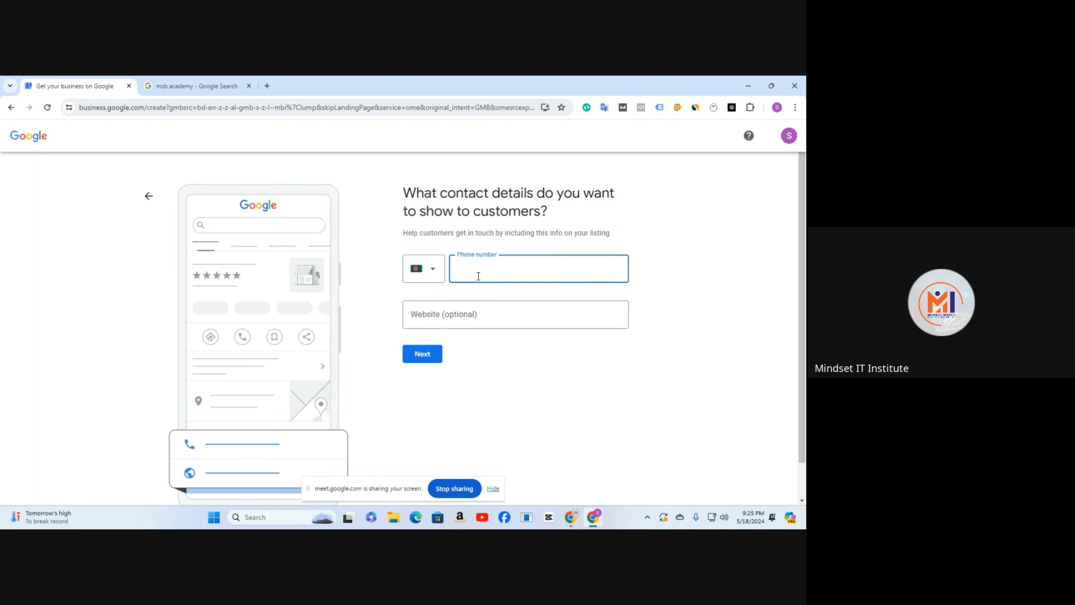
click(423, 354)
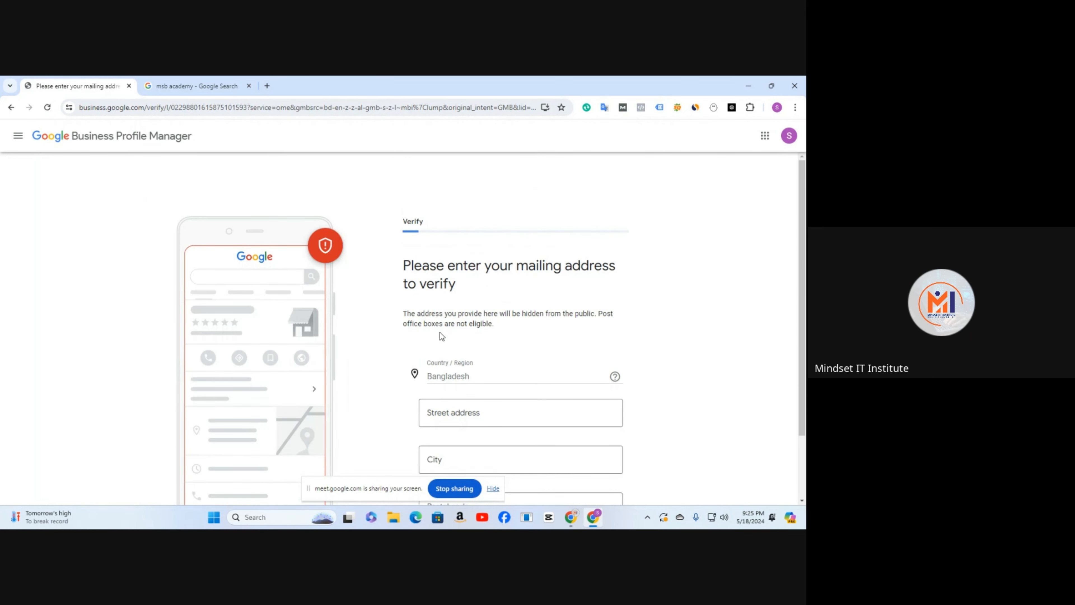
Fill in the mailing address for verification from the saved address suggestion, hide the screen-sharing notice, and submit the address.
scroll(446, 320, down, 2)
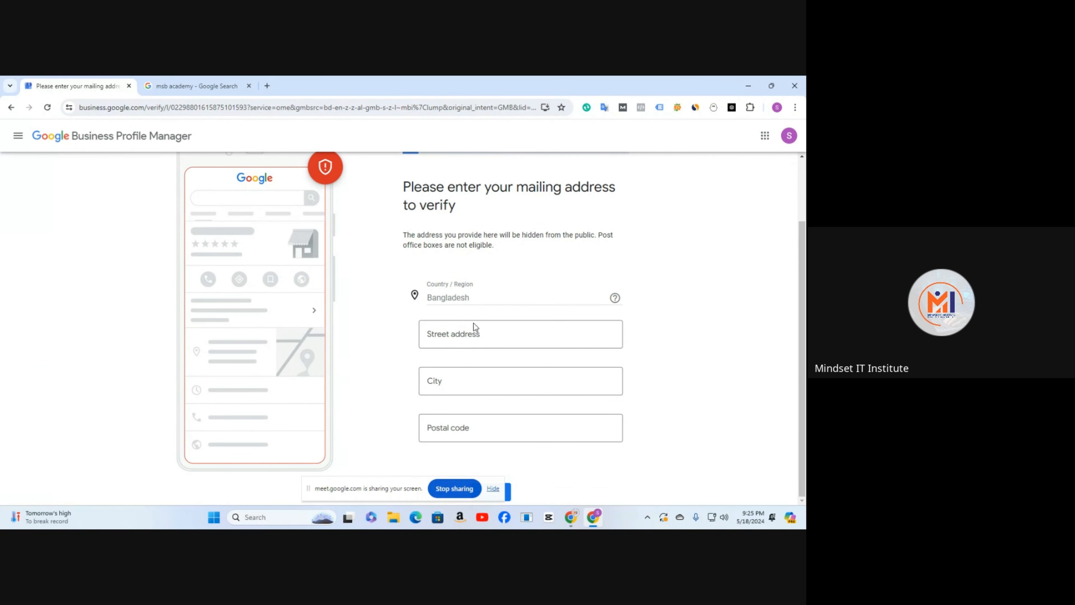
click(446, 334)
click(491, 359)
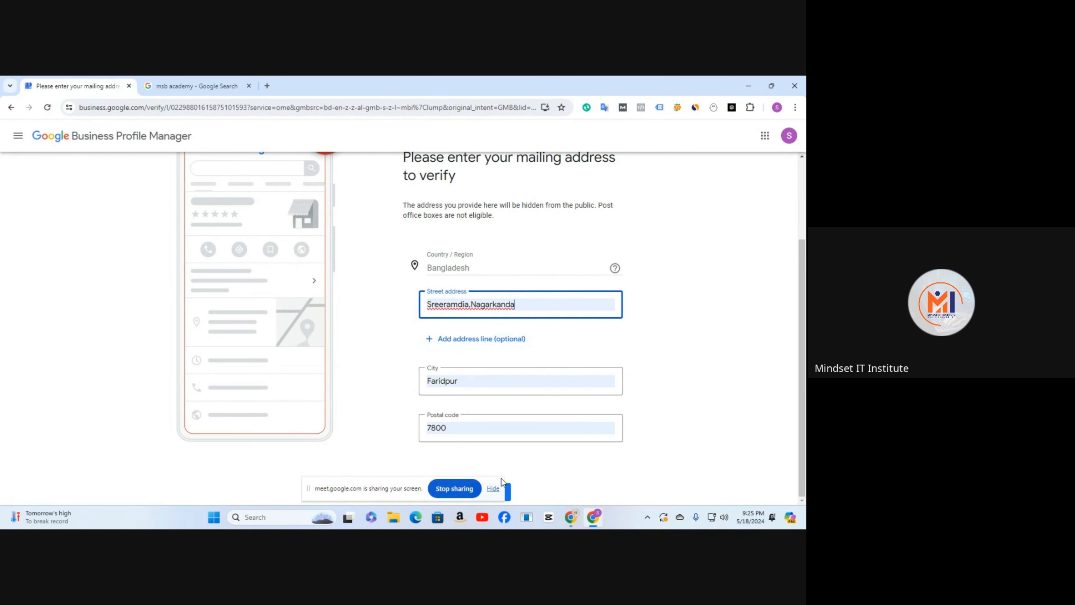
click(494, 490)
click(495, 493)
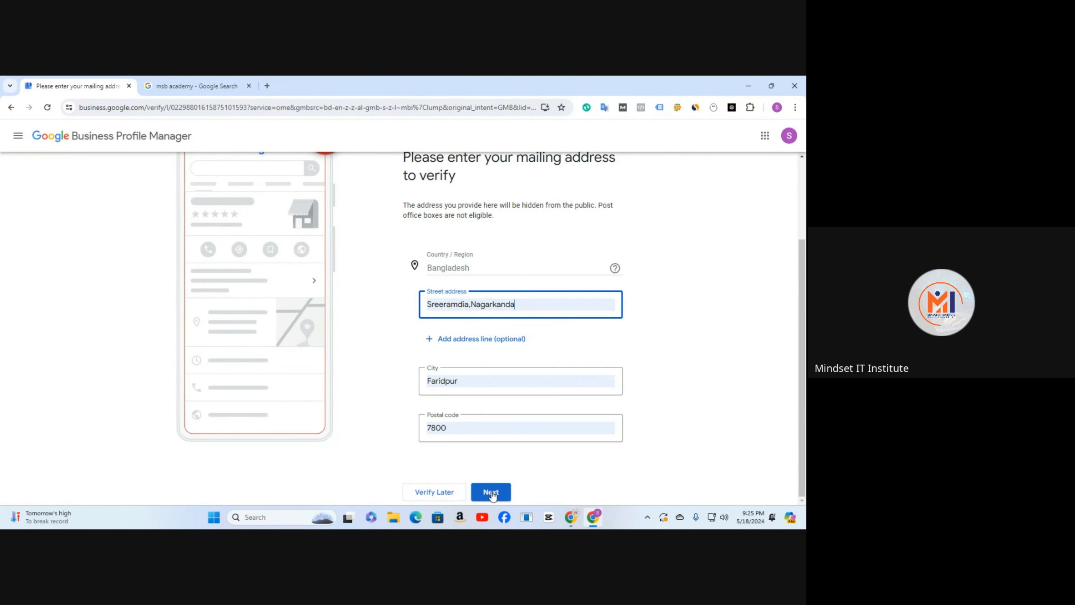
click(493, 494)
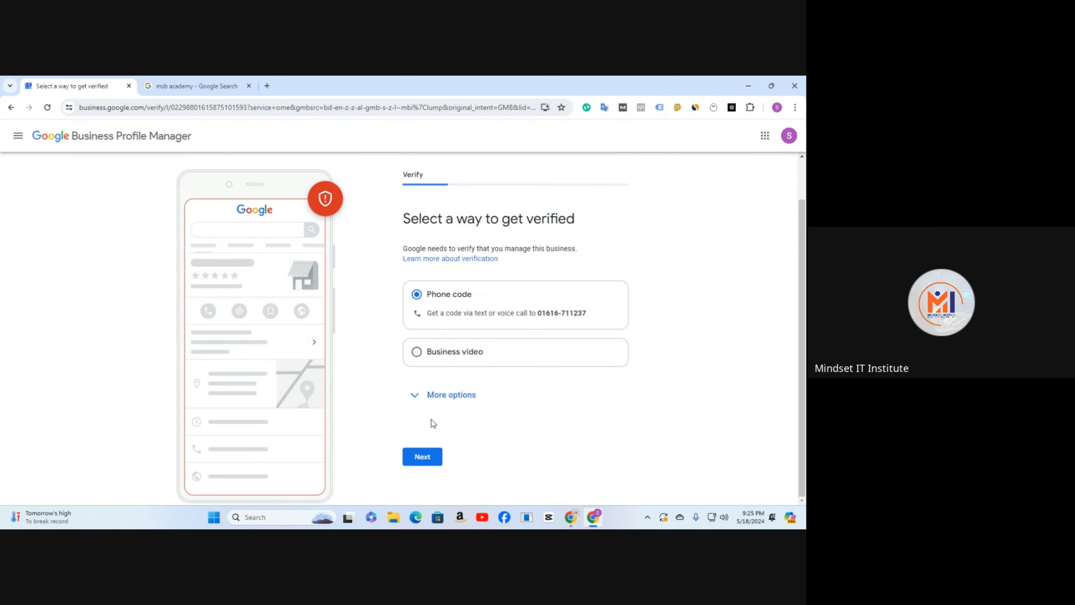
Verify the business by phone code: request it by text message, enter the 6-digit verification code, and continue to profile customization.
click(423, 458)
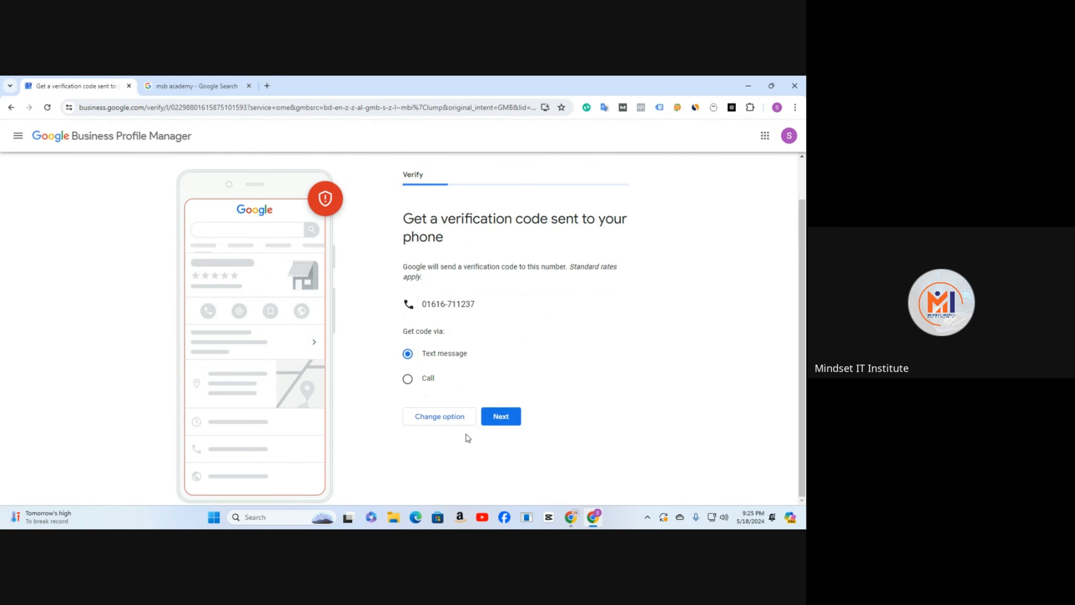
click(488, 417)
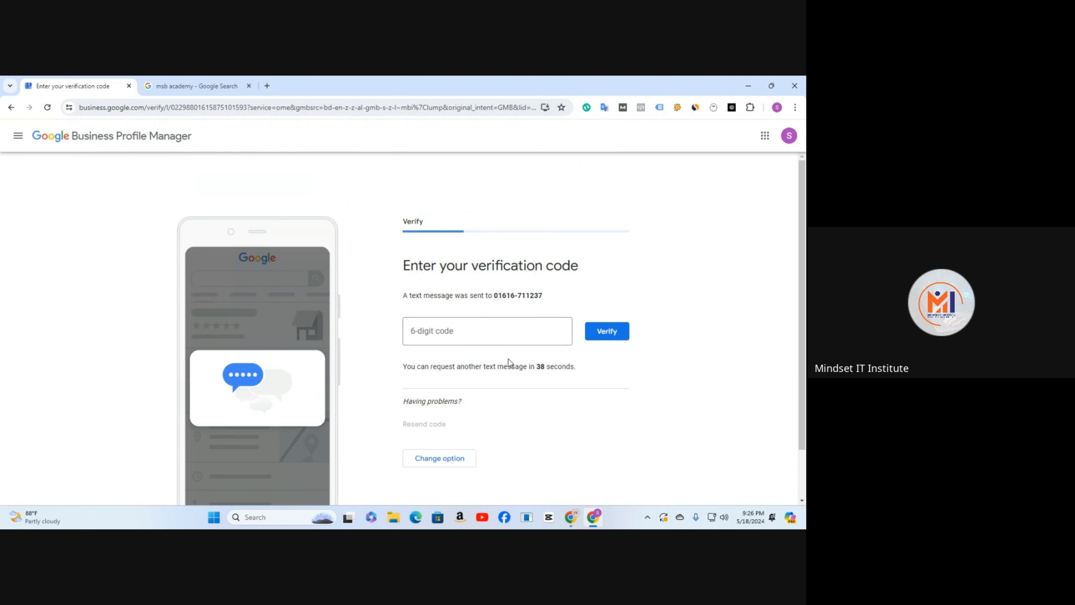
click(422, 332)
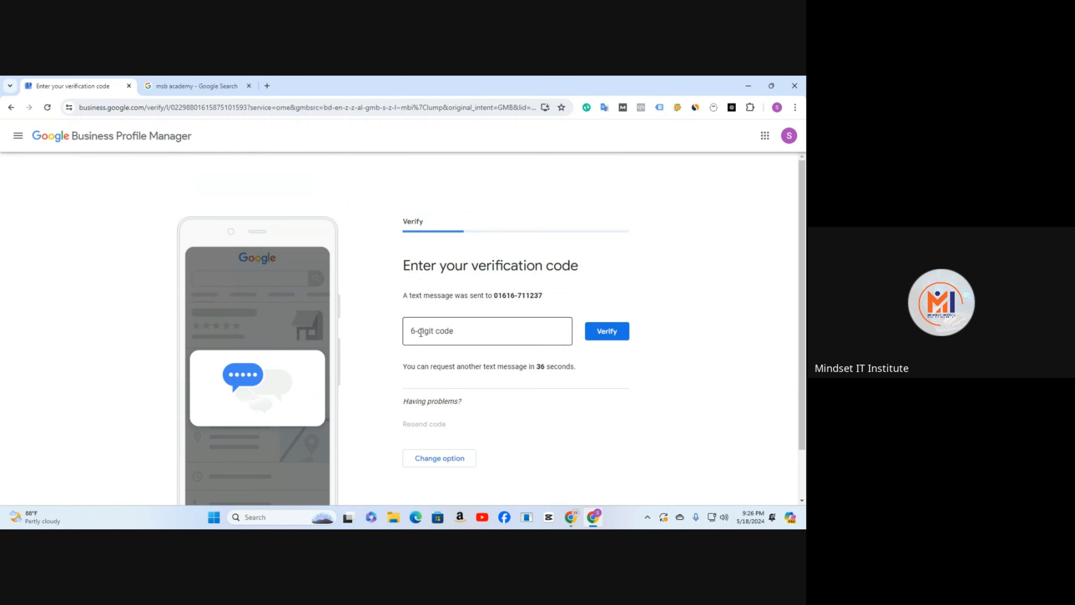
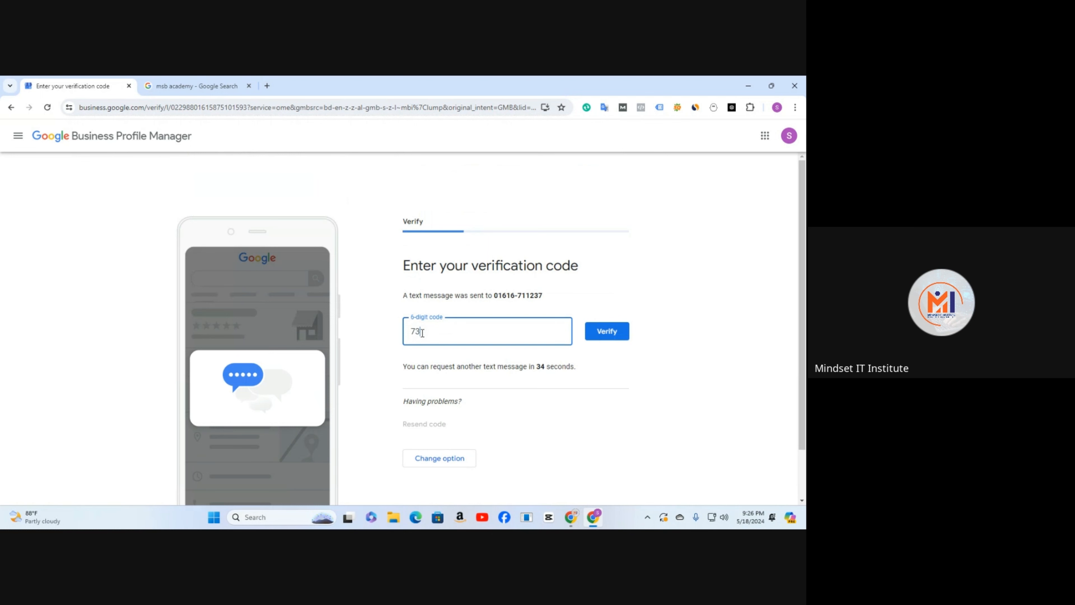
click(604, 335)
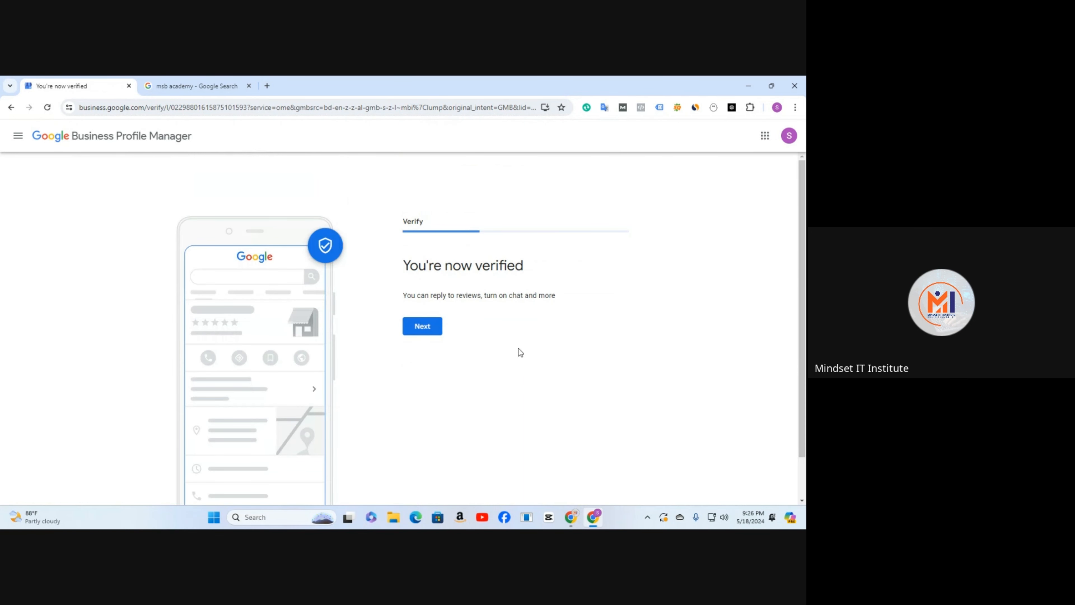
click(422, 325)
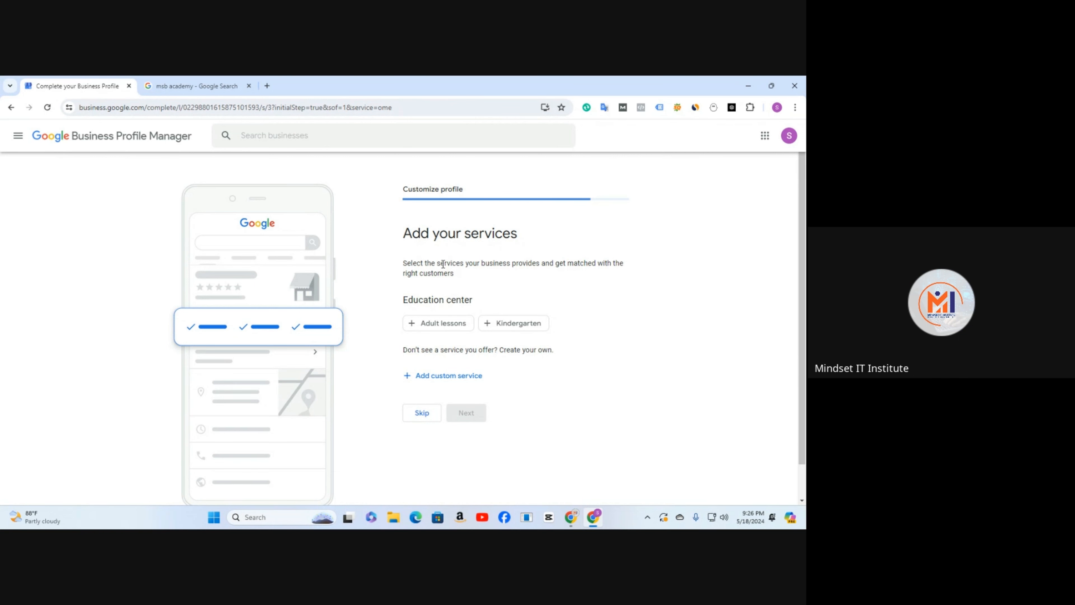
Add SEO Course, Digital Marketing and Clients Hunting as custom services and continue to the business hours.
click(421, 375)
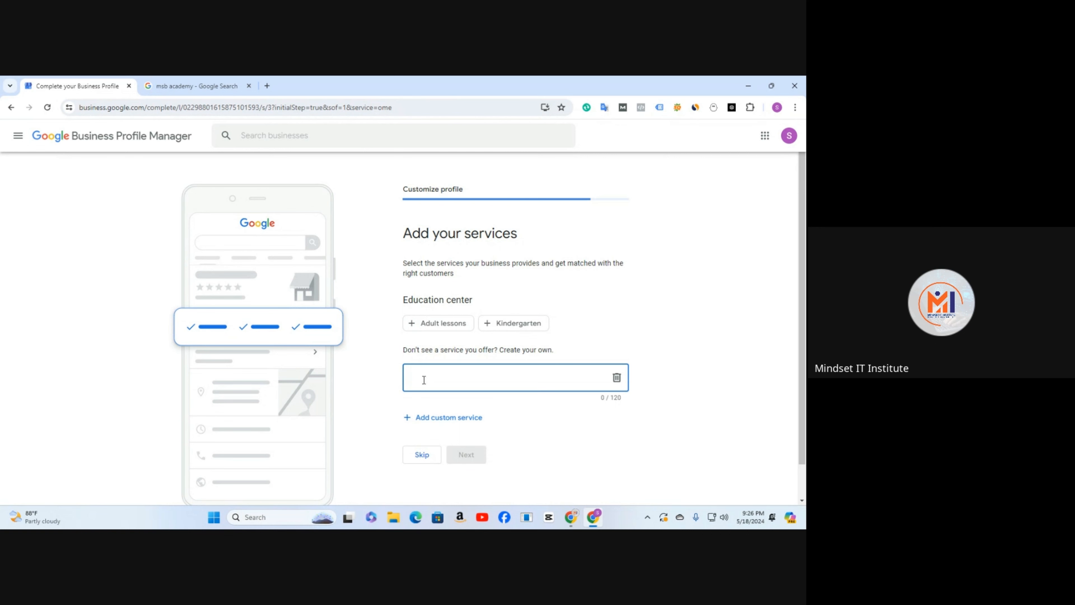
text(SEO )
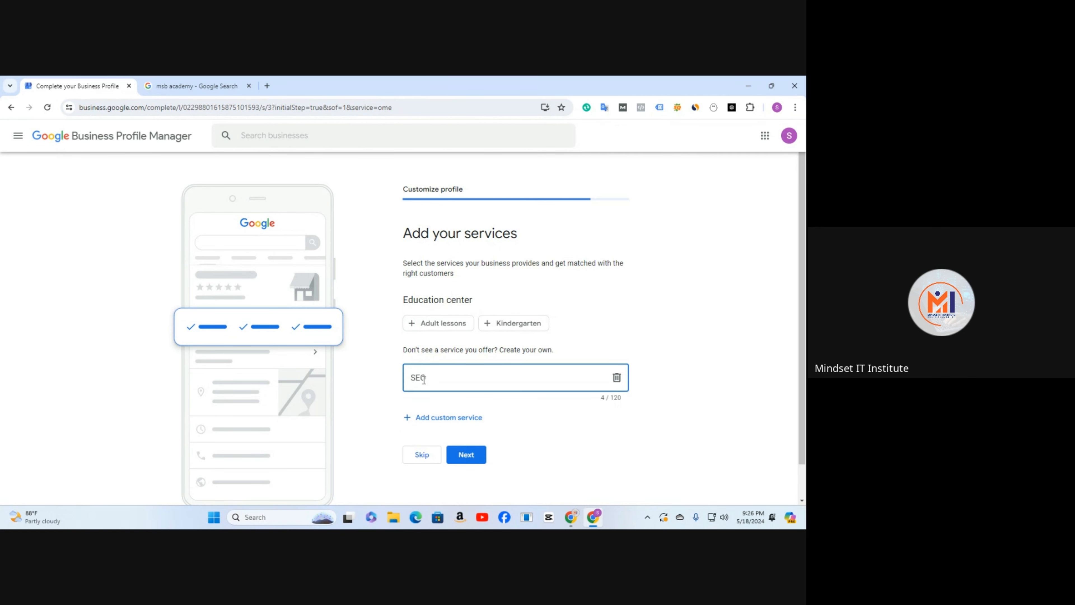
text(Course)
click(471, 419)
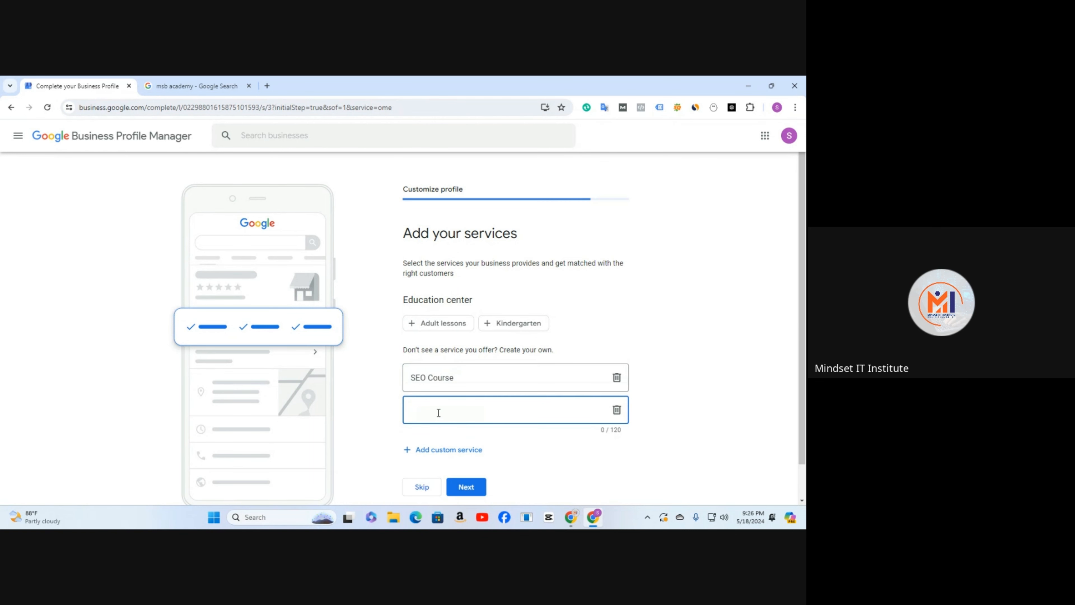
text(Dig)
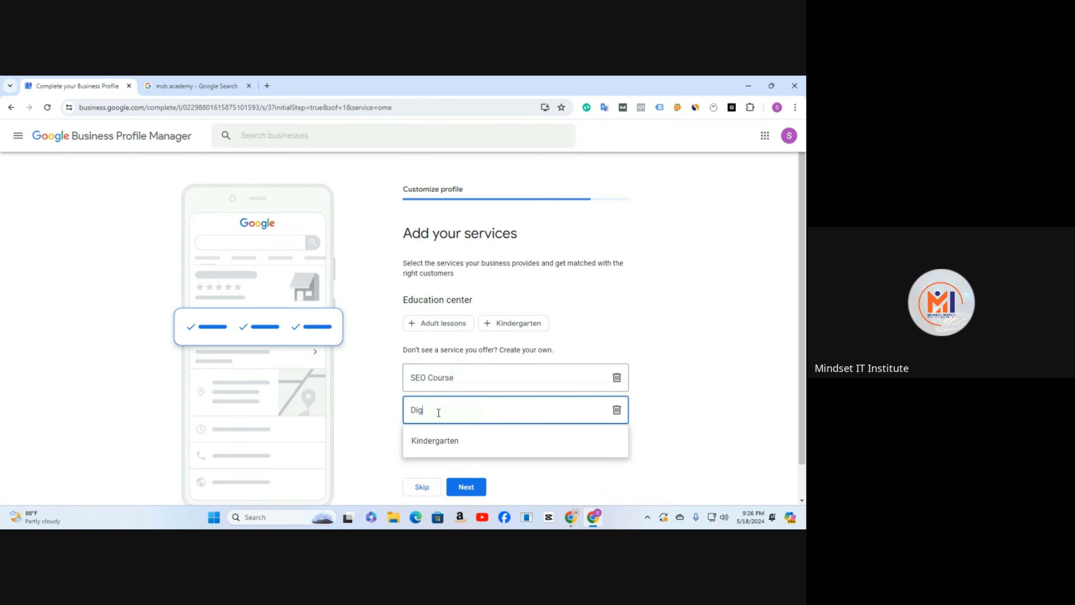
text(ital )
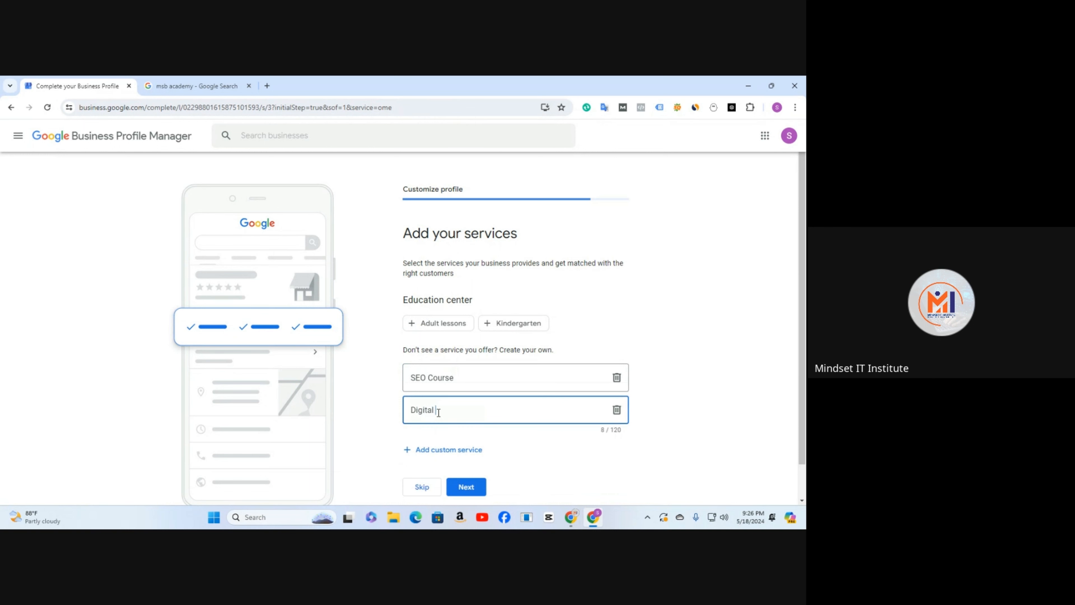
text(Marketing)
click(444, 450)
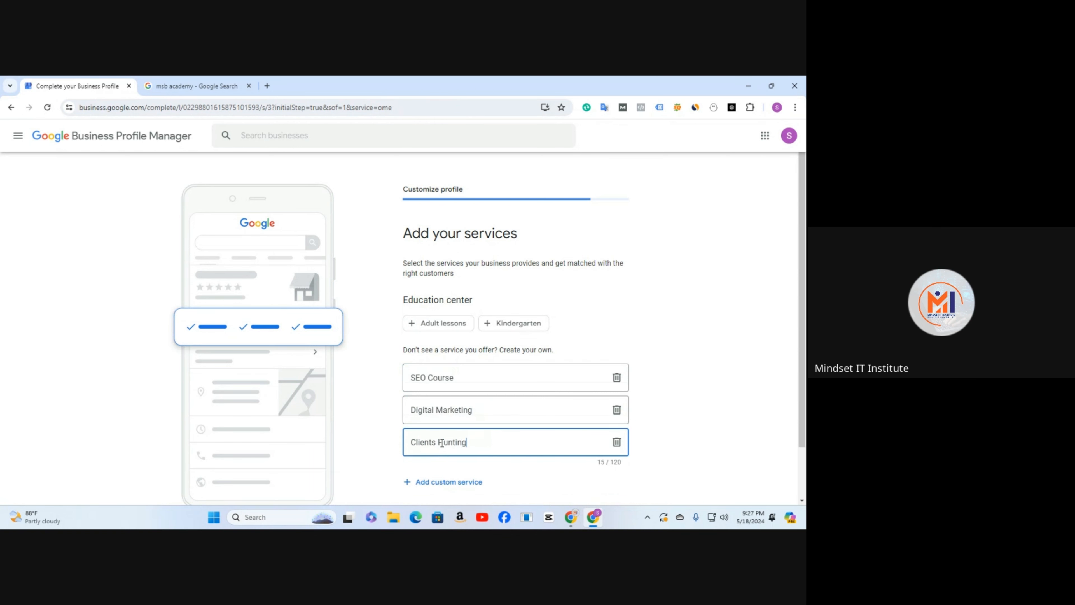
scroll(441, 443, down, 2)
click(469, 464)
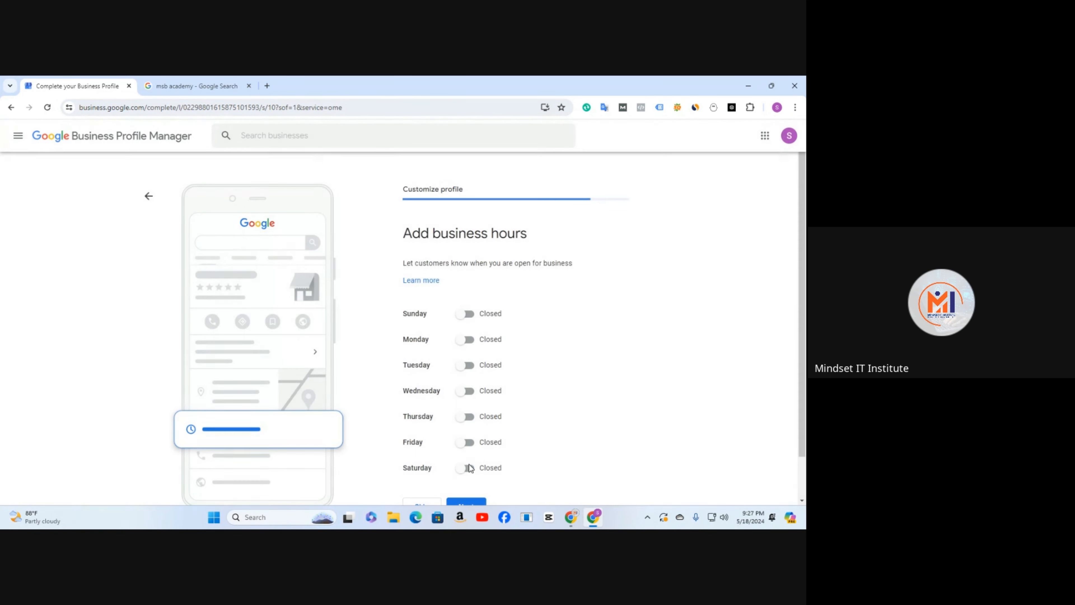
Mark all seven days from Sunday to Saturday as open and try to continue without entering times.
click(467, 314)
click(465, 355)
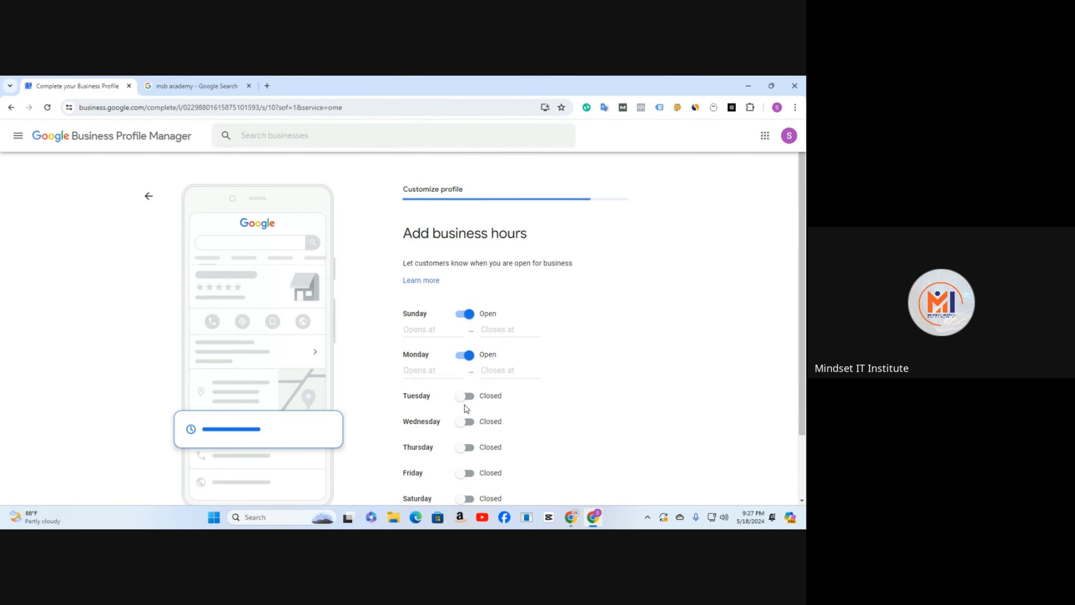
click(465, 397)
click(465, 436)
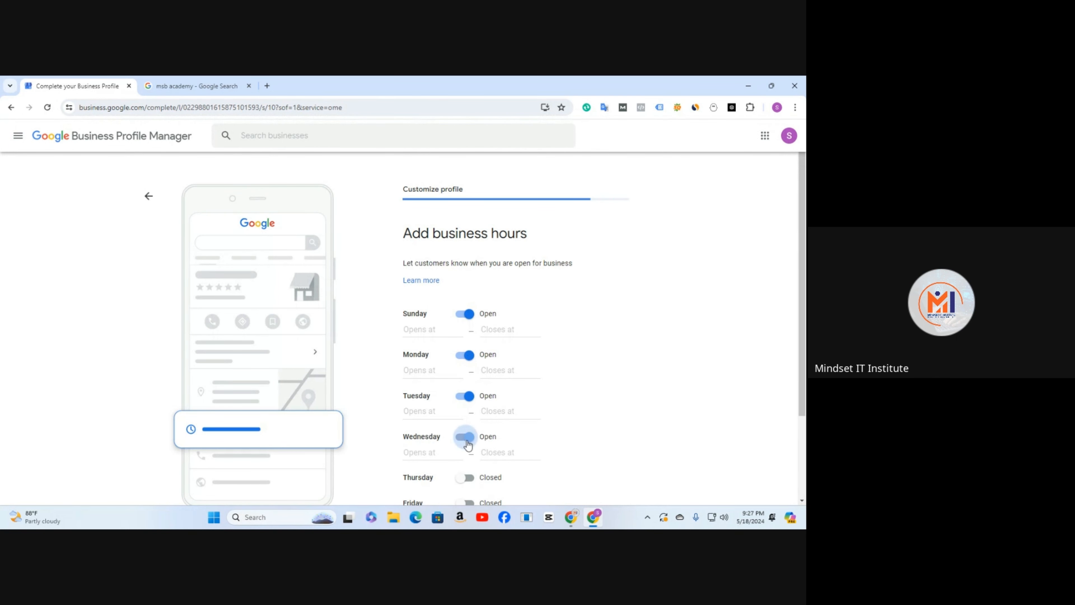
click(466, 477)
scroll(472, 464, down, 2)
click(465, 418)
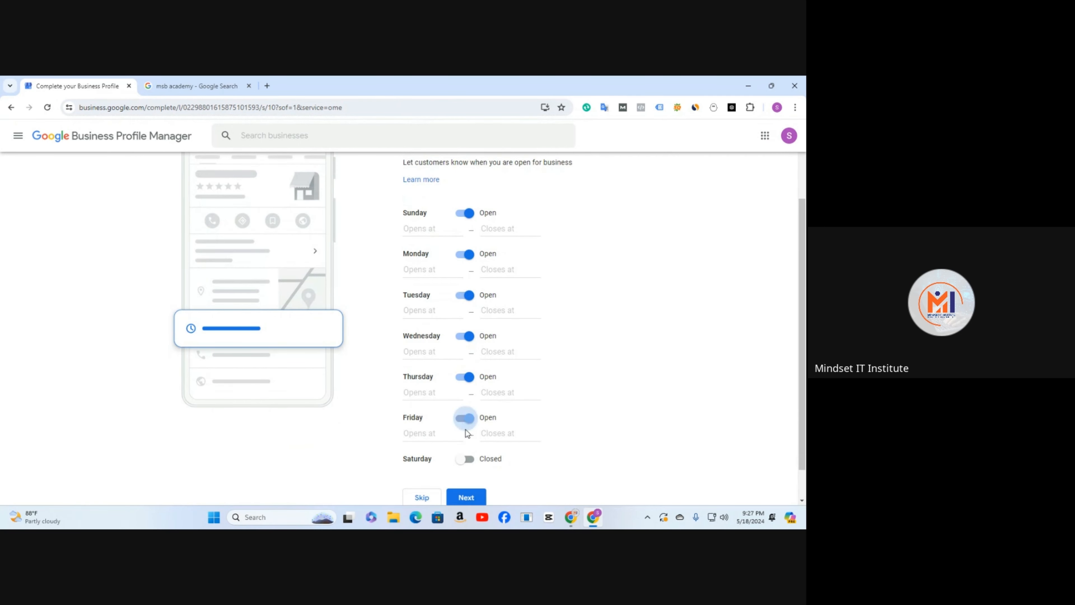
click(466, 458)
scroll(458, 358, down, 1)
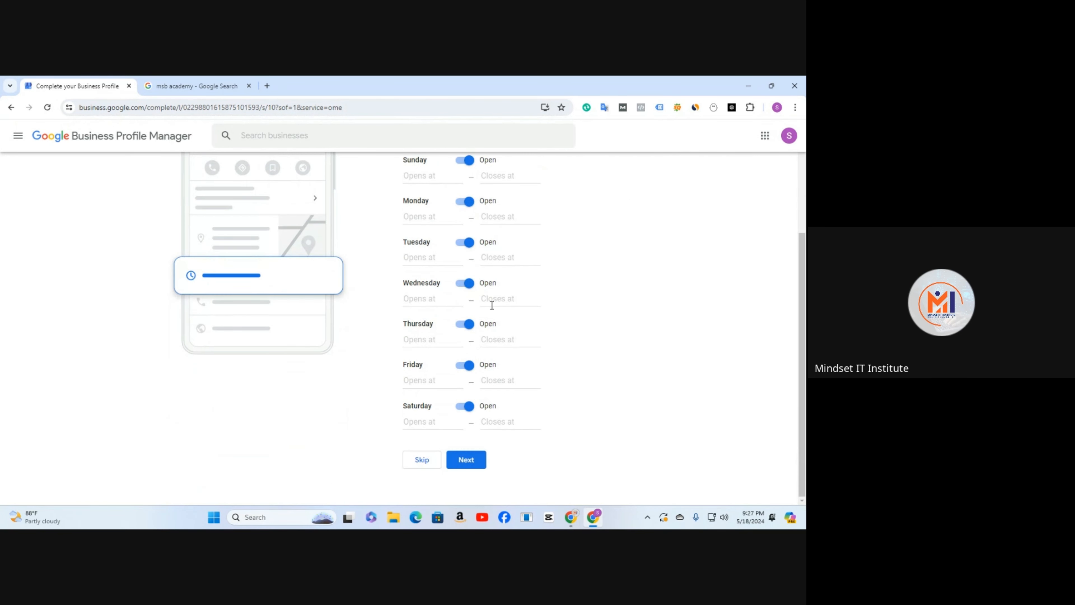
click(469, 460)
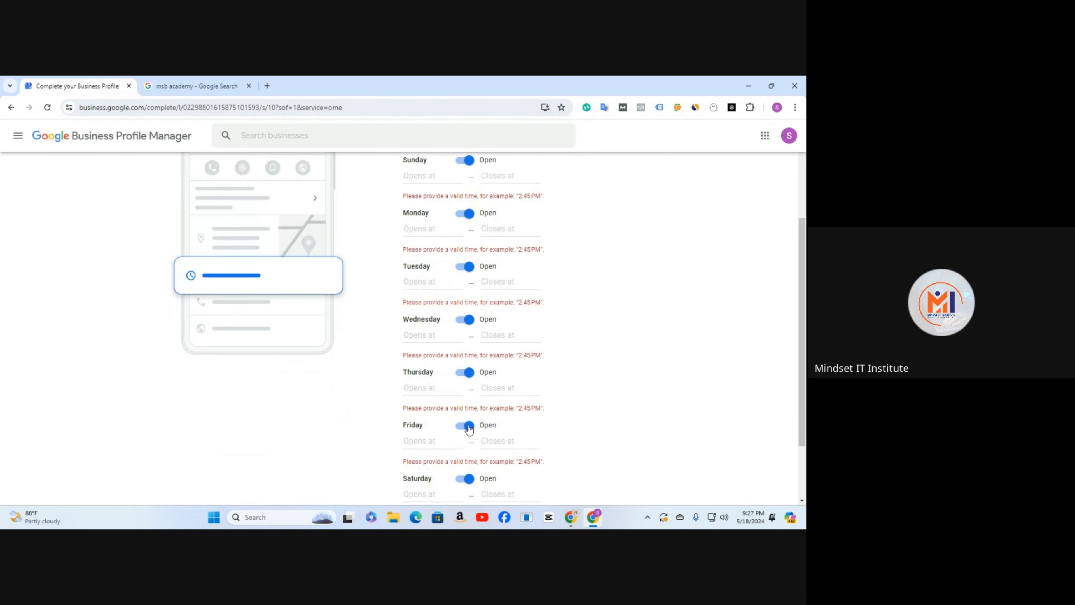
Set the business hours for Sunday, Monday and Tuesday to 24 hours.
scroll(469, 428, up, 3)
click(421, 331)
click(431, 353)
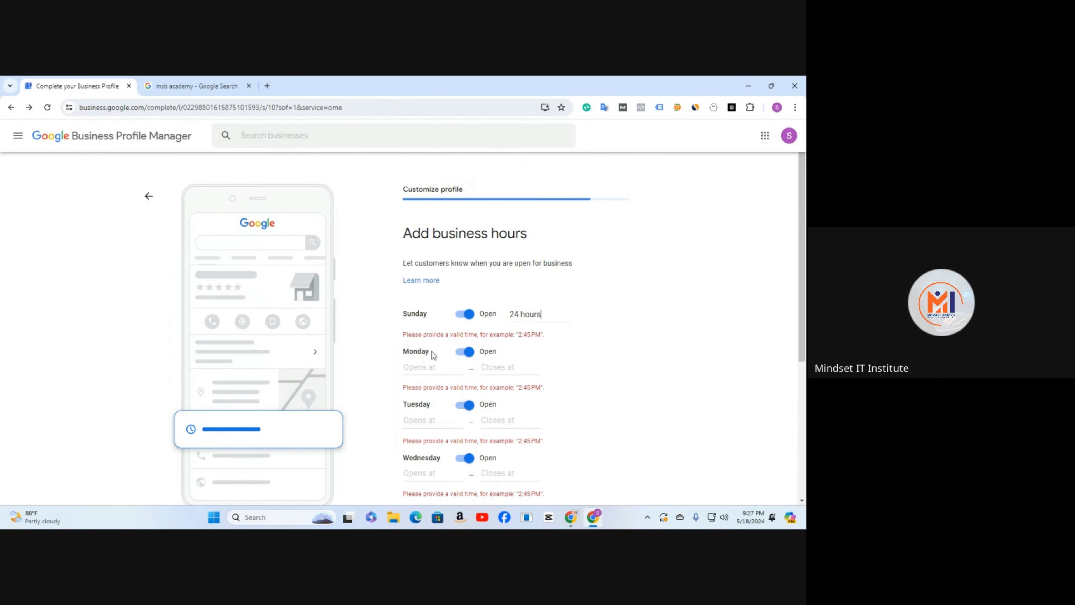
click(426, 368)
click(428, 391)
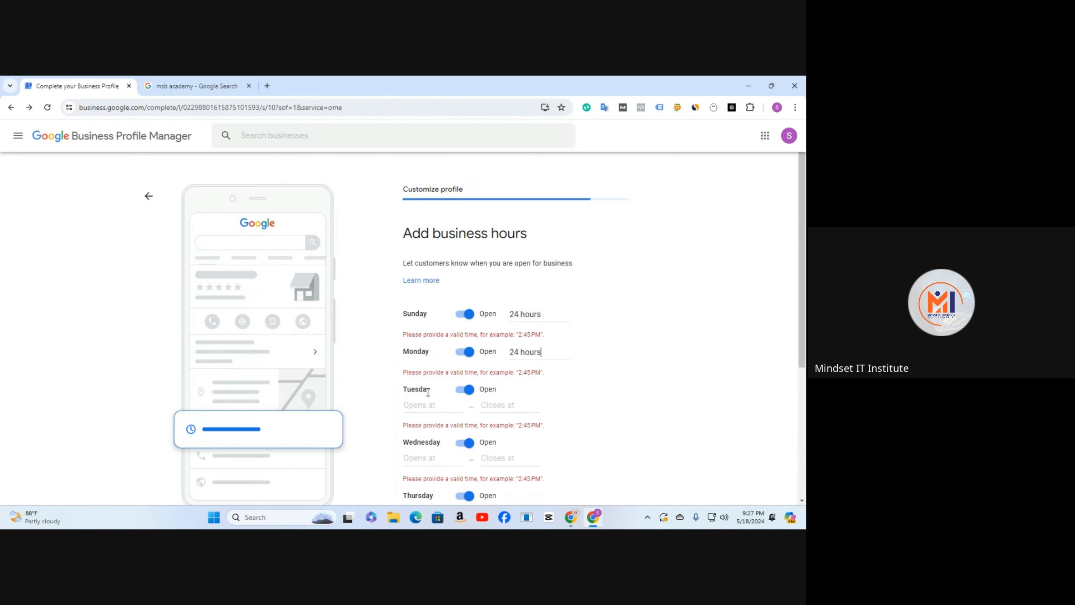
click(429, 405)
click(429, 425)
scroll(428, 388, down, 1)
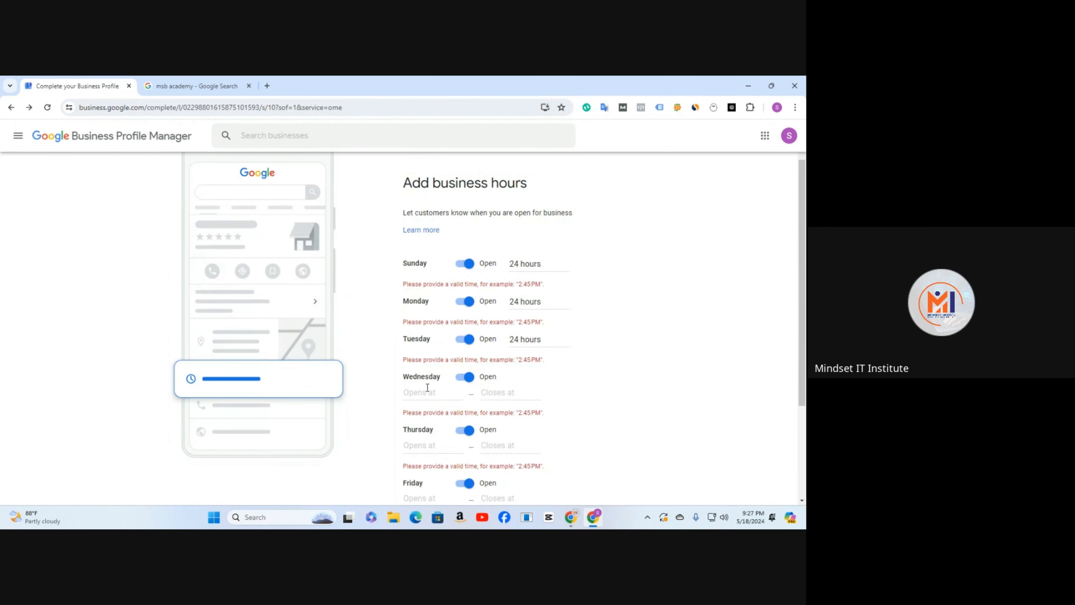
Set Wednesday through Saturday to 24 hours, then continue through the messaging page with Accept Messages on.
click(428, 388)
click(427, 413)
scroll(433, 383, down, 2)
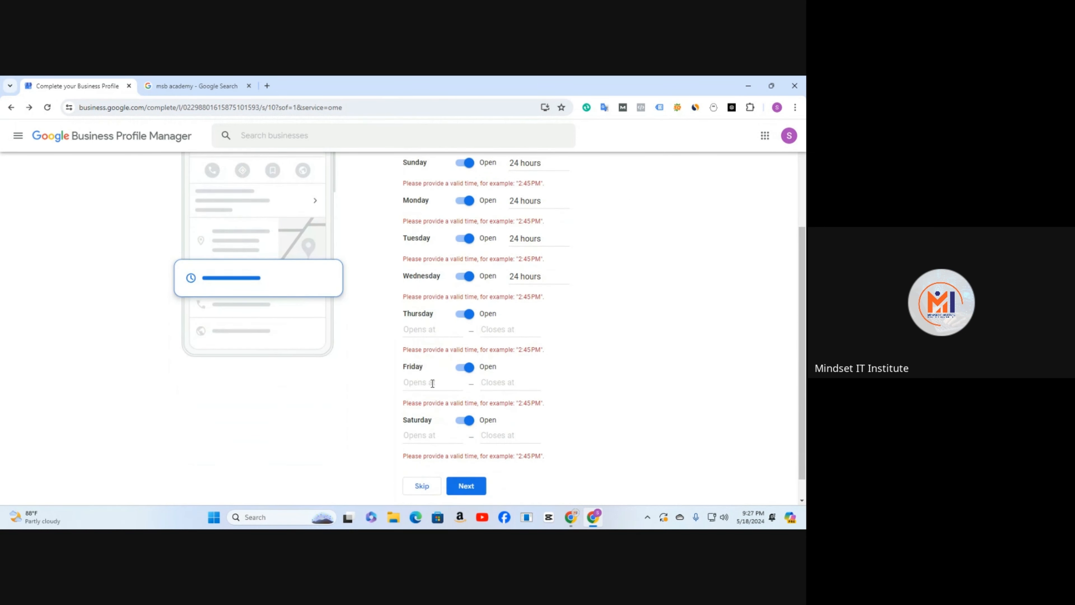
click(424, 330)
click(426, 354)
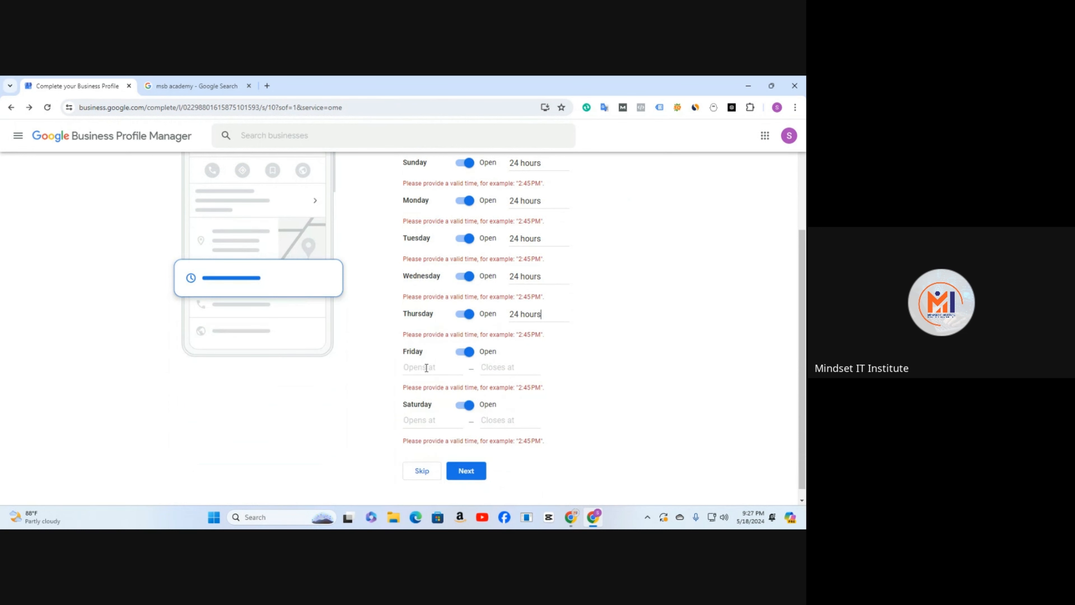
click(426, 367)
click(428, 390)
click(427, 407)
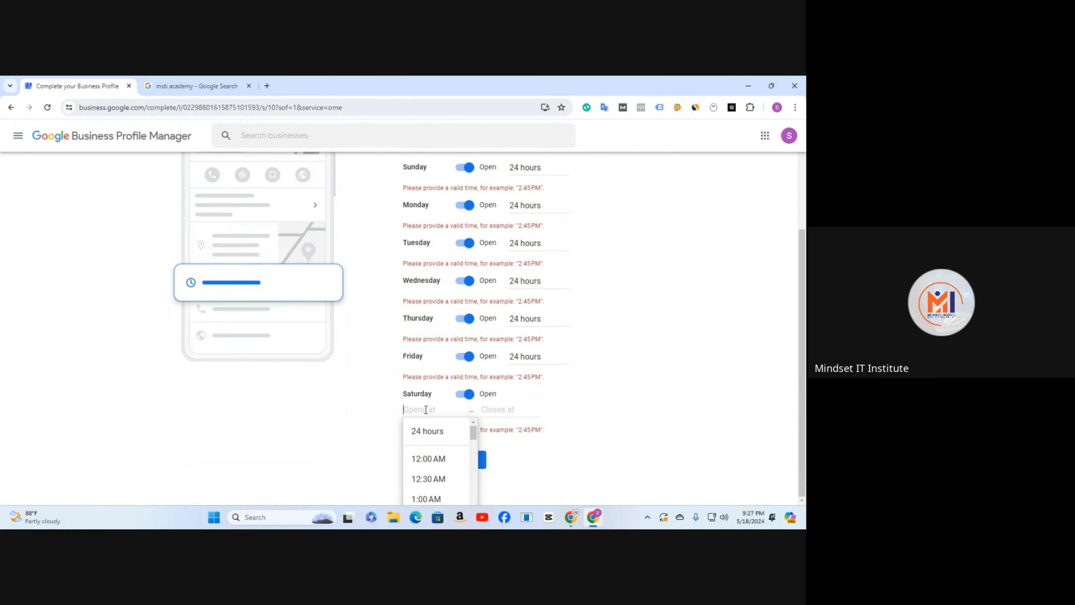
click(428, 430)
click(478, 461)
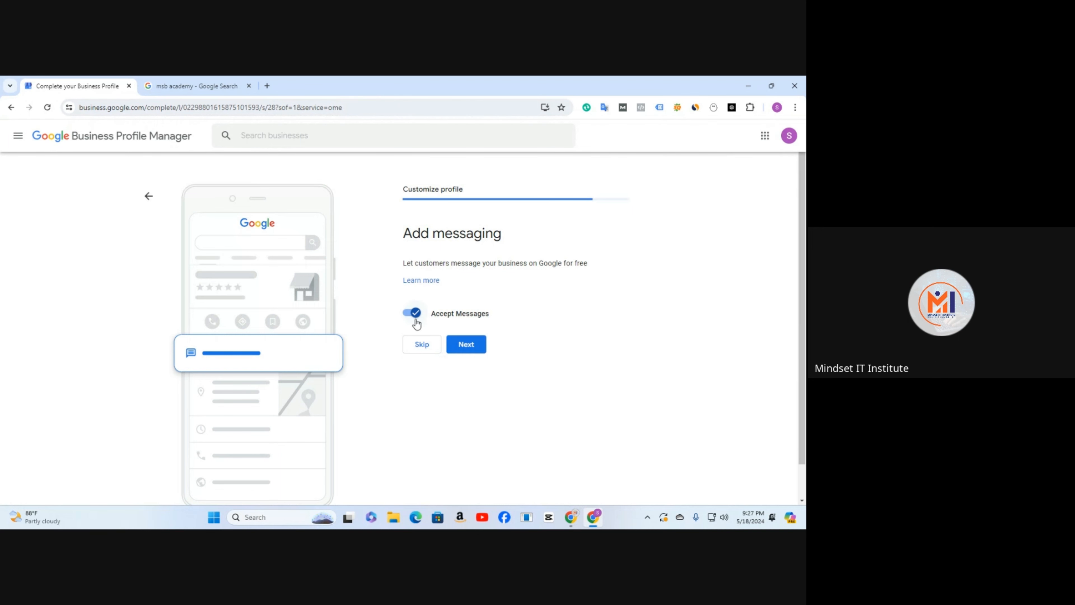
click(467, 345)
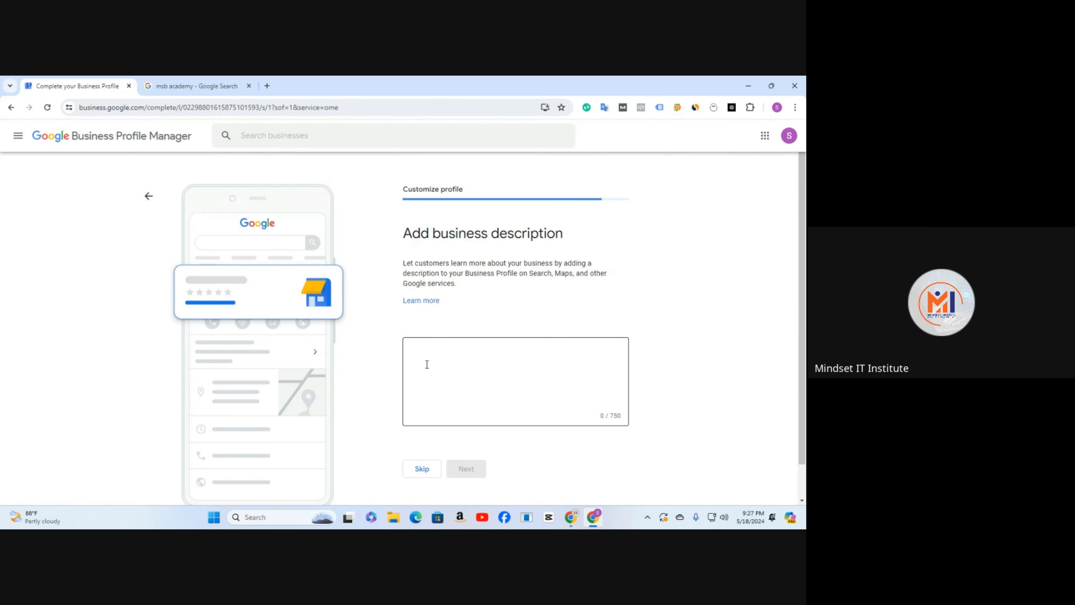
Open mindsetitinstitute.com in a new browser tab and go to its About Us page.
click(267, 84)
click(92, 105)
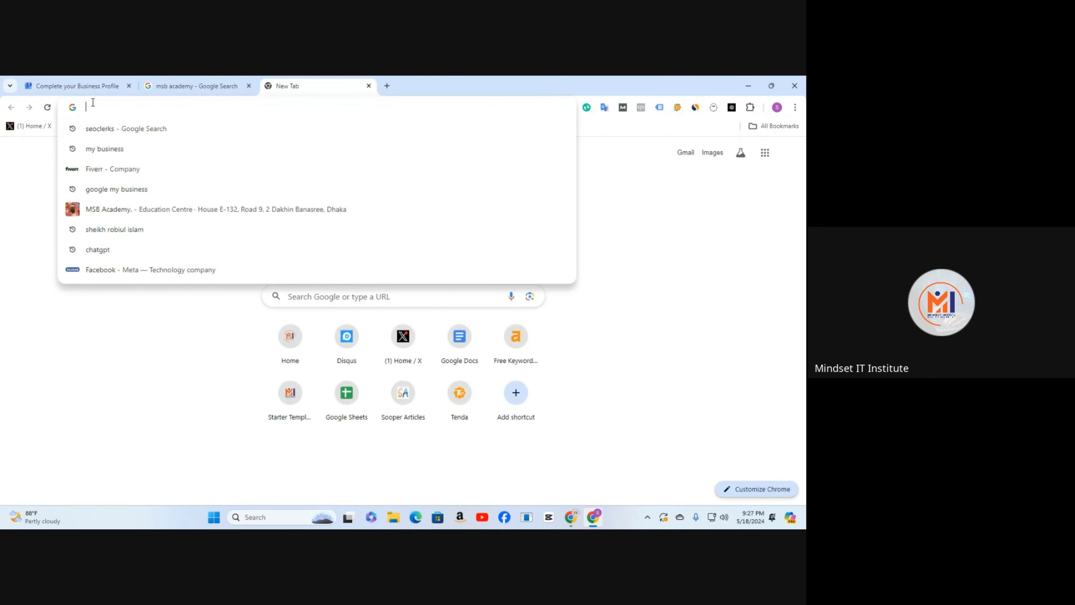
text(mindsetitinstitute.com)
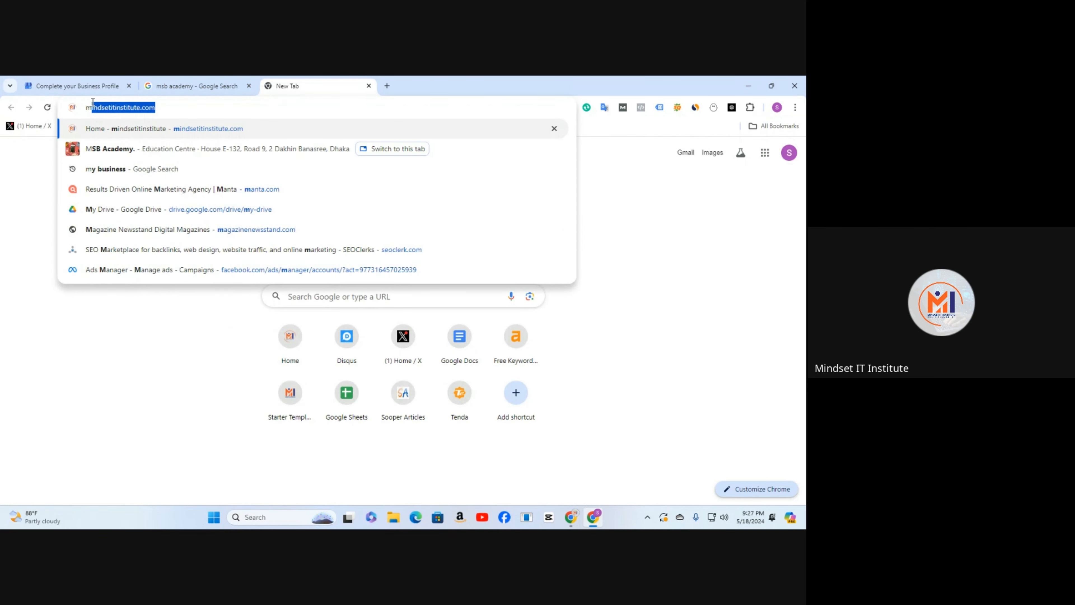
key(Return)
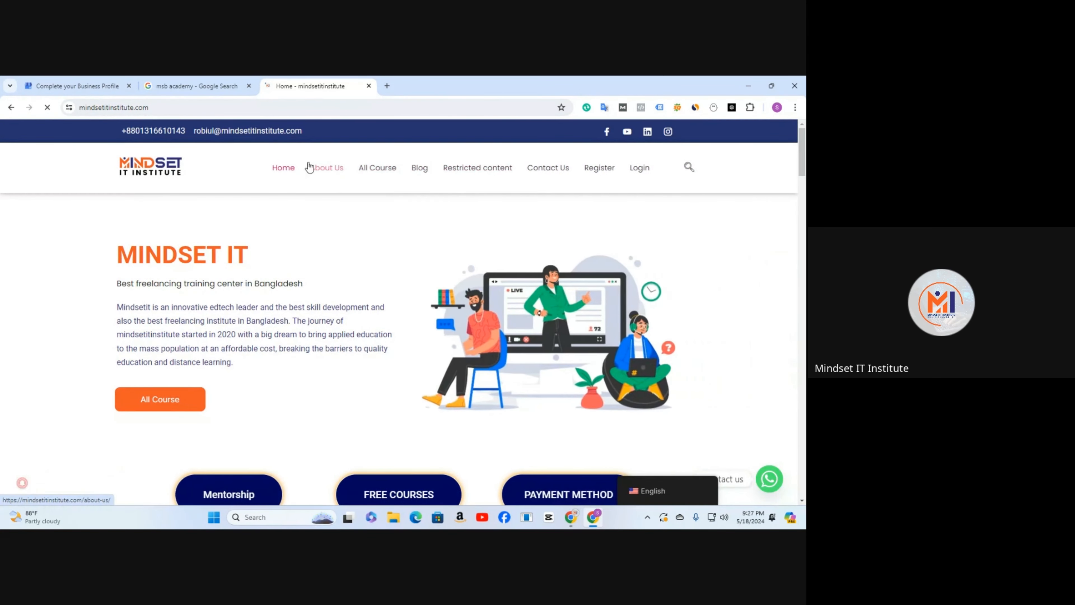
click(433, 186)
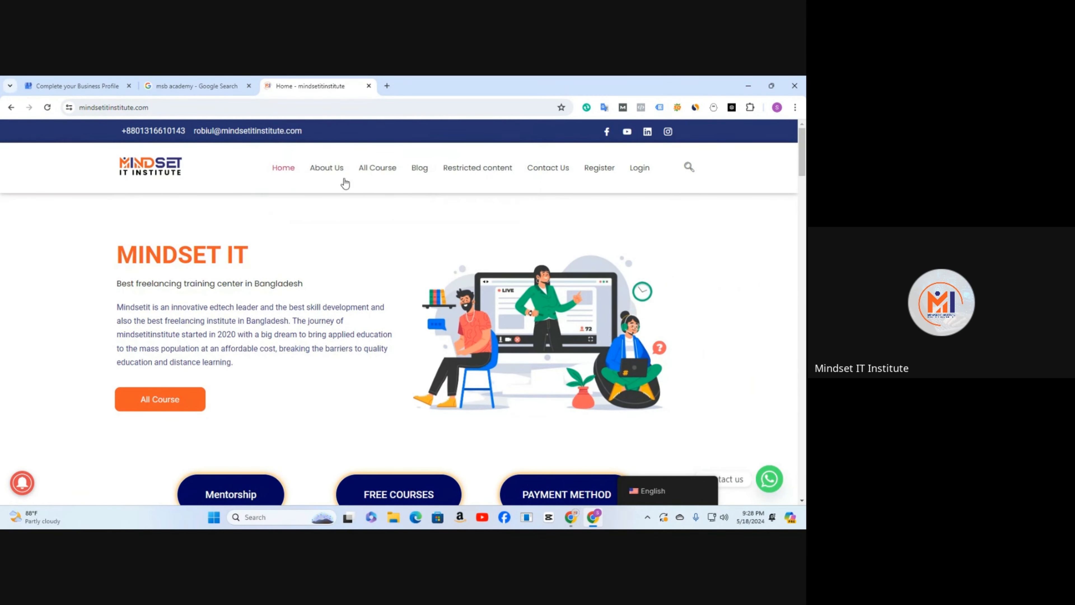
click(324, 174)
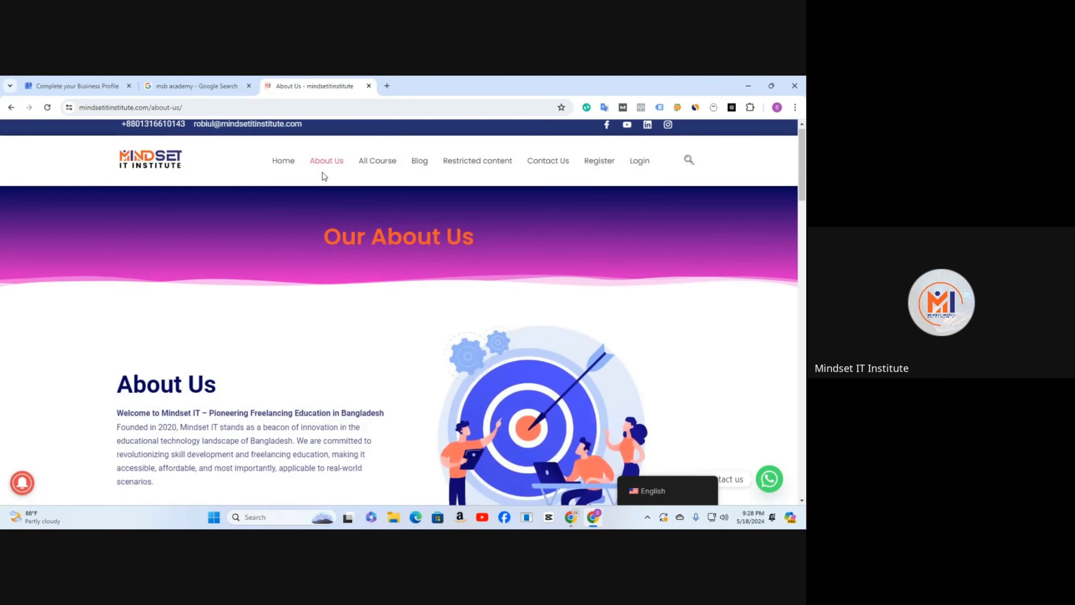
Copy the About Us welcome heading and paragraph into the business description and continue to the photos page.
scroll(162, 214, down, 5)
drag(117, 218, 186, 288)
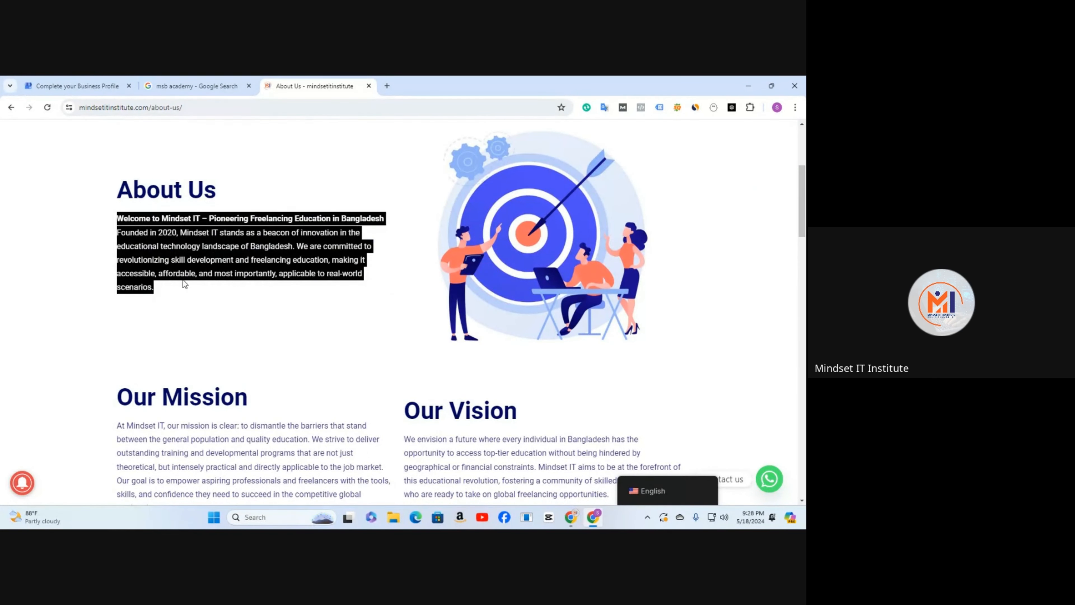
right_click(206, 260)
click(237, 271)
click(93, 85)
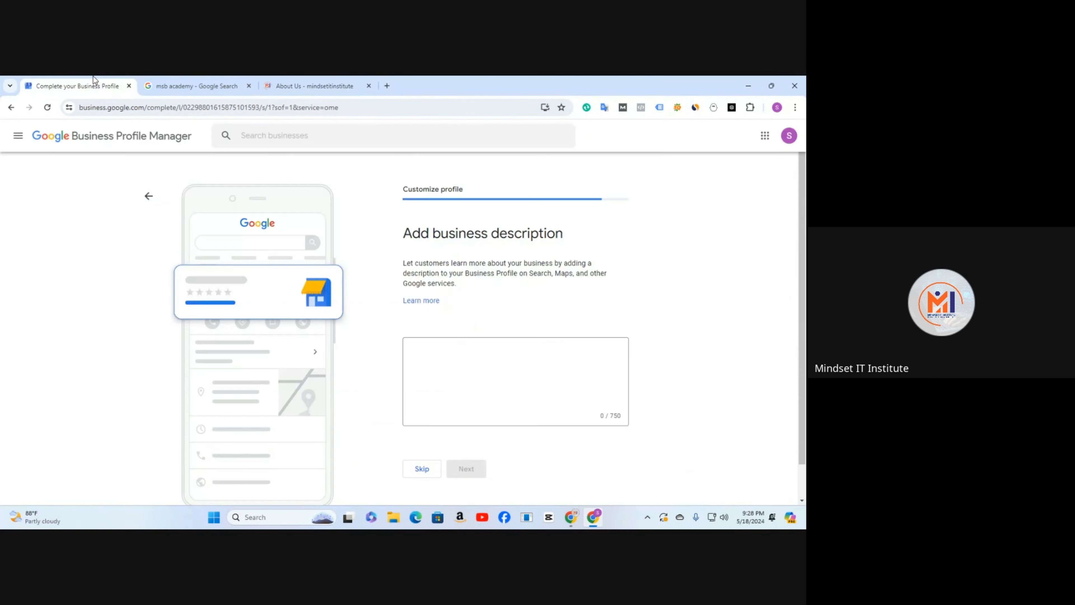
click(450, 372)
right_click(450, 372)
click(465, 249)
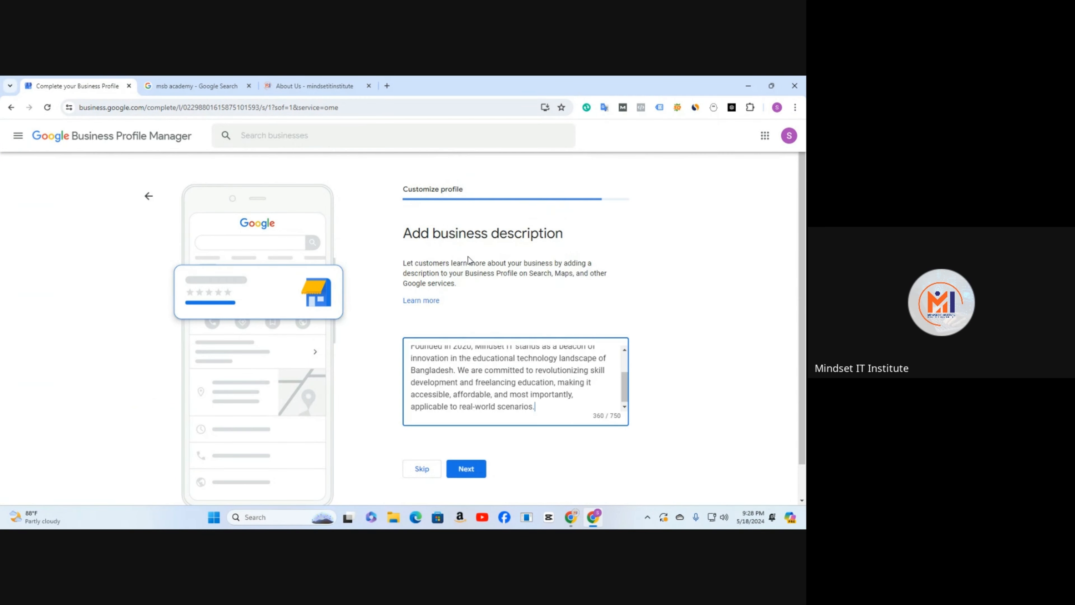
scroll(543, 309, down, 1)
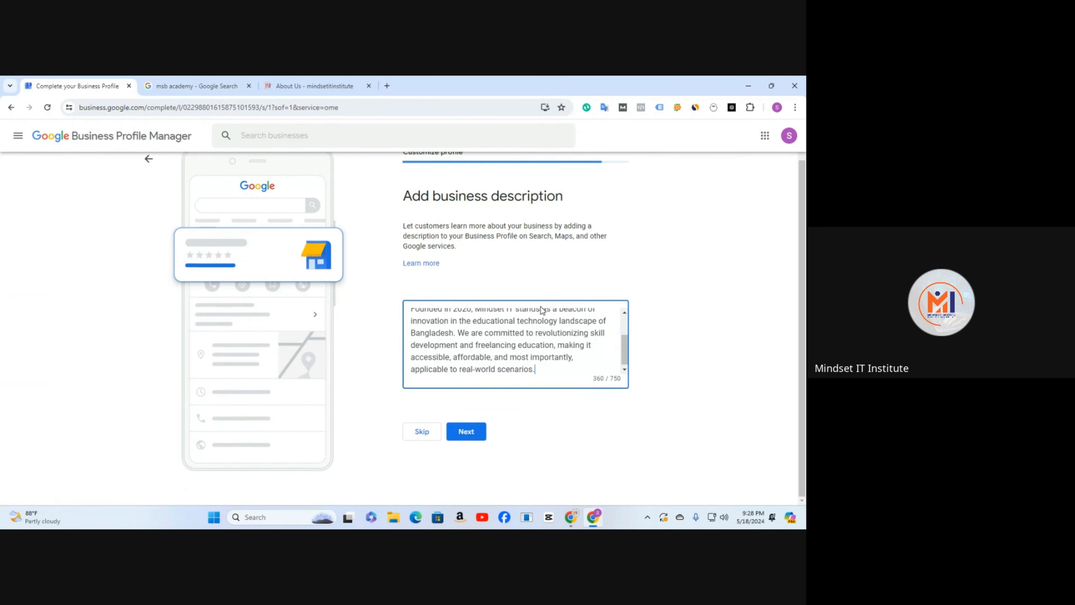
click(468, 437)
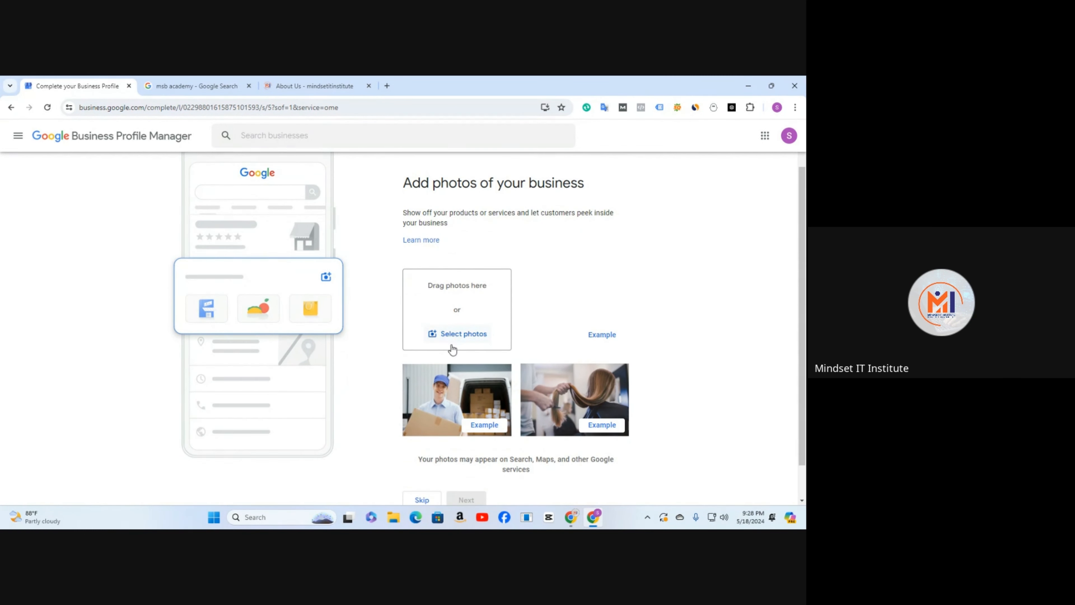
Add the photo "mindset it institute fb cover red colour.png" from the Mindset it folder inside PHoto ReTaching on drive D, and continue.
click(462, 334)
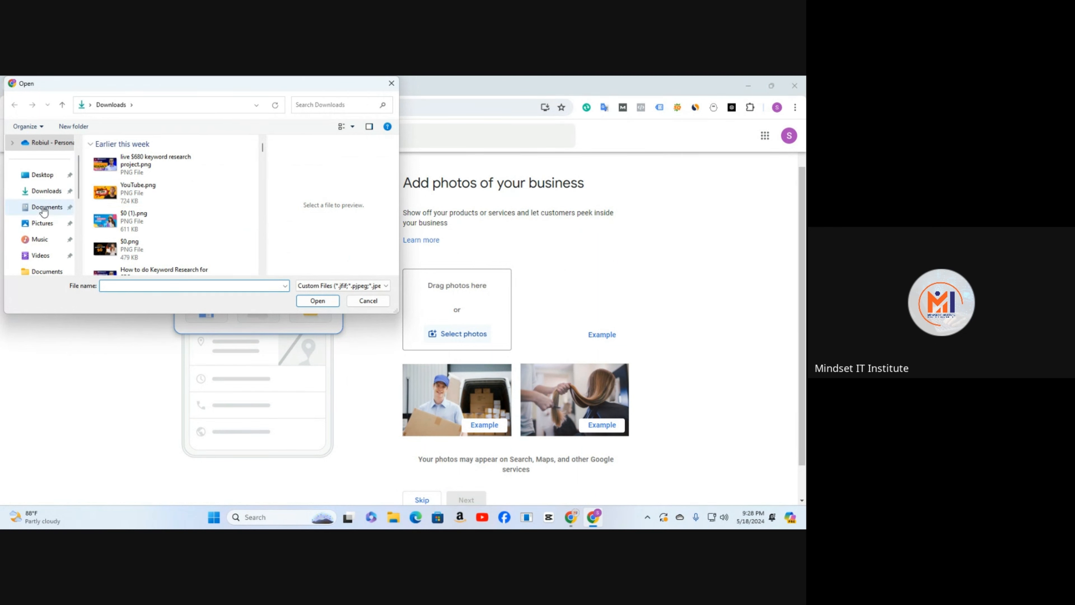
scroll(47, 211, down, 5)
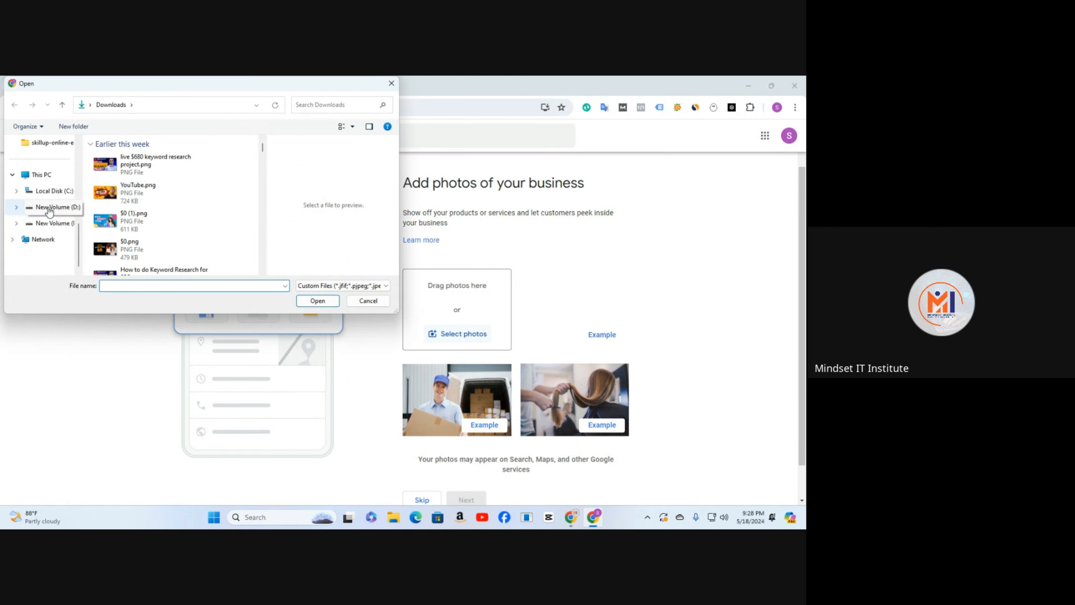
click(49, 207)
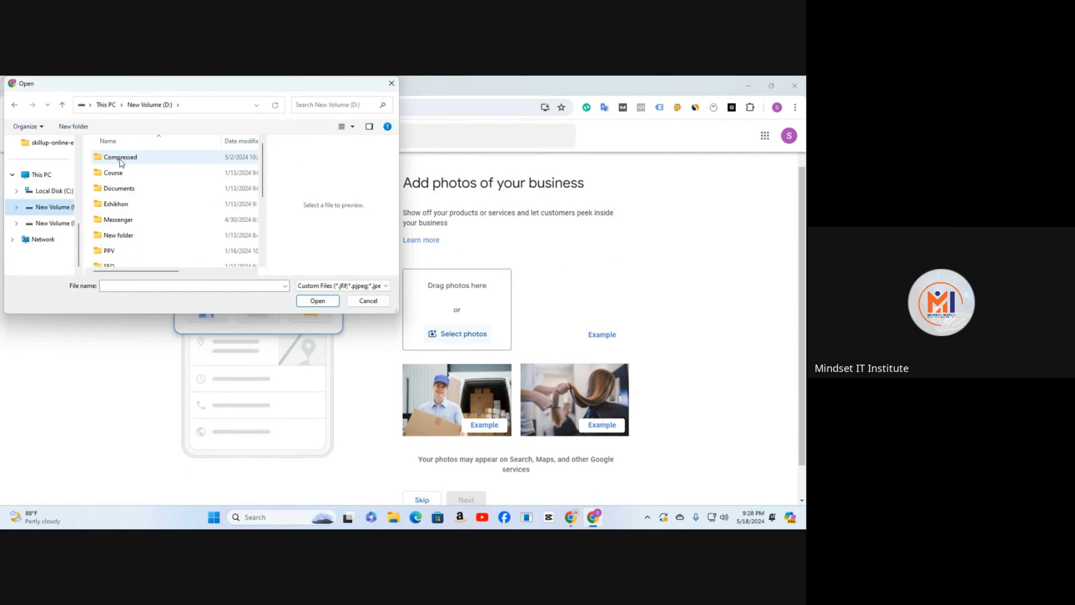
double_click(120, 189)
double_click(122, 172)
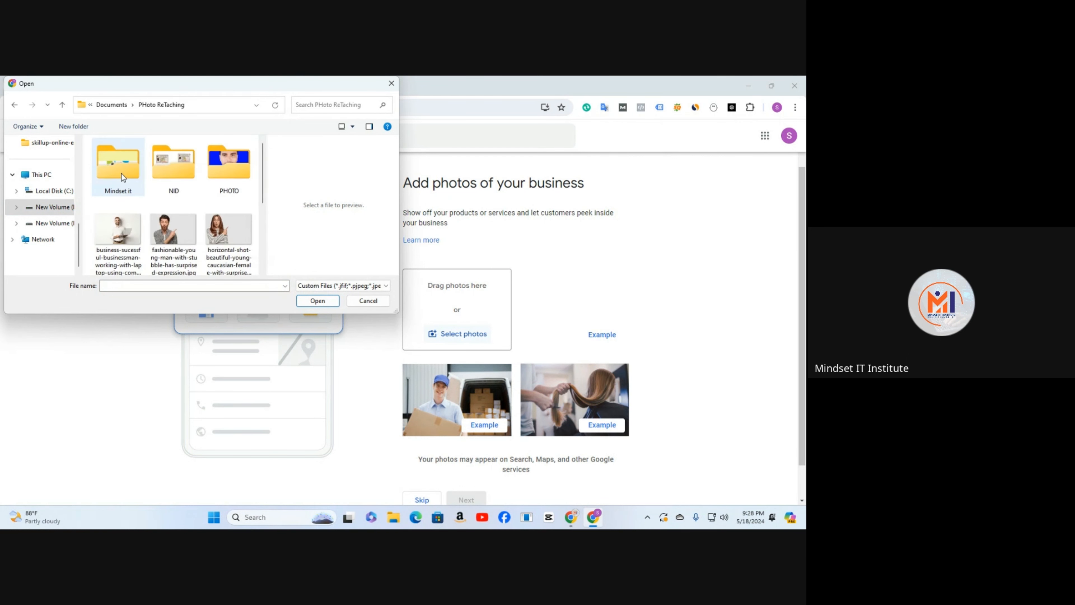
double_click(122, 172)
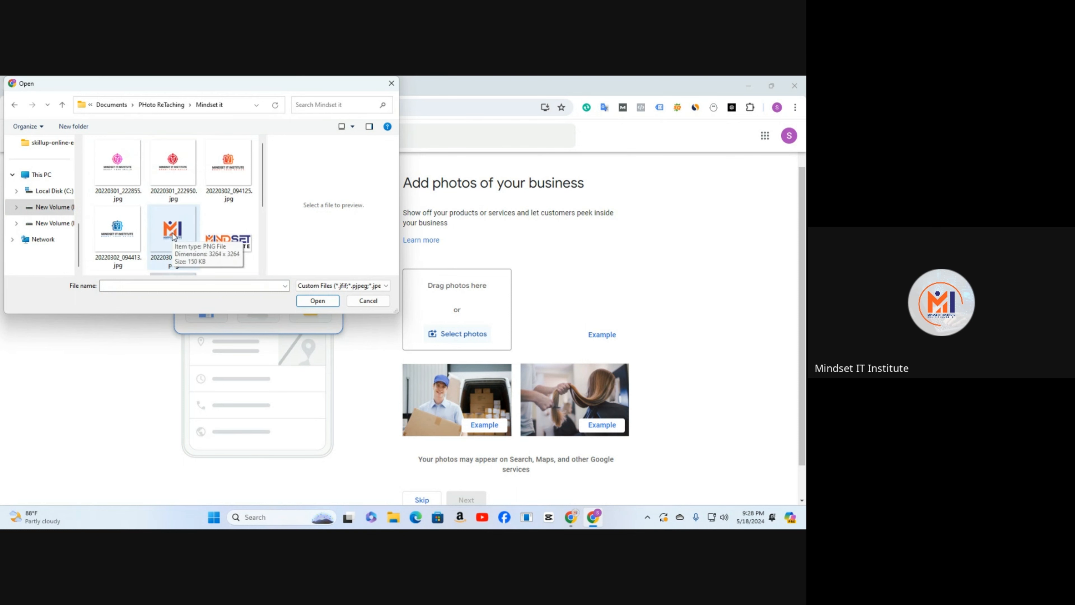
scroll(173, 236, down, 3)
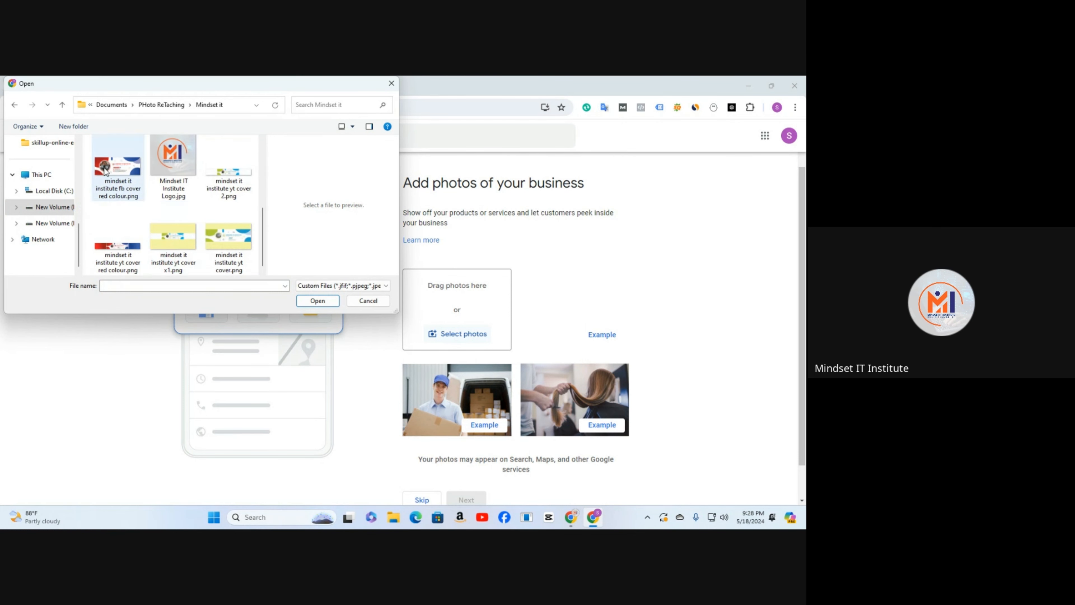
click(117, 170)
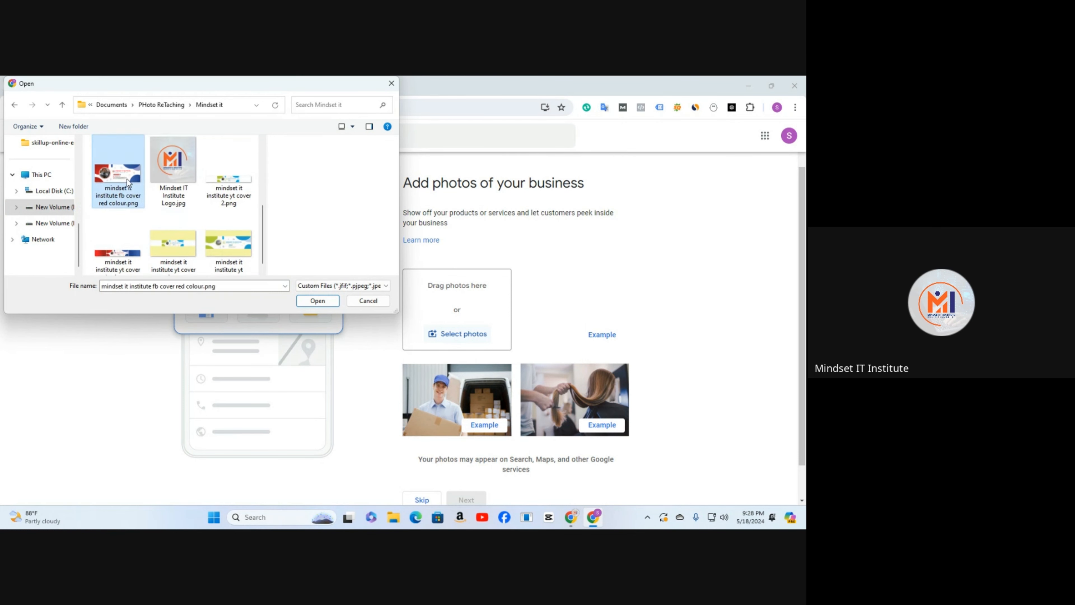
click(311, 303)
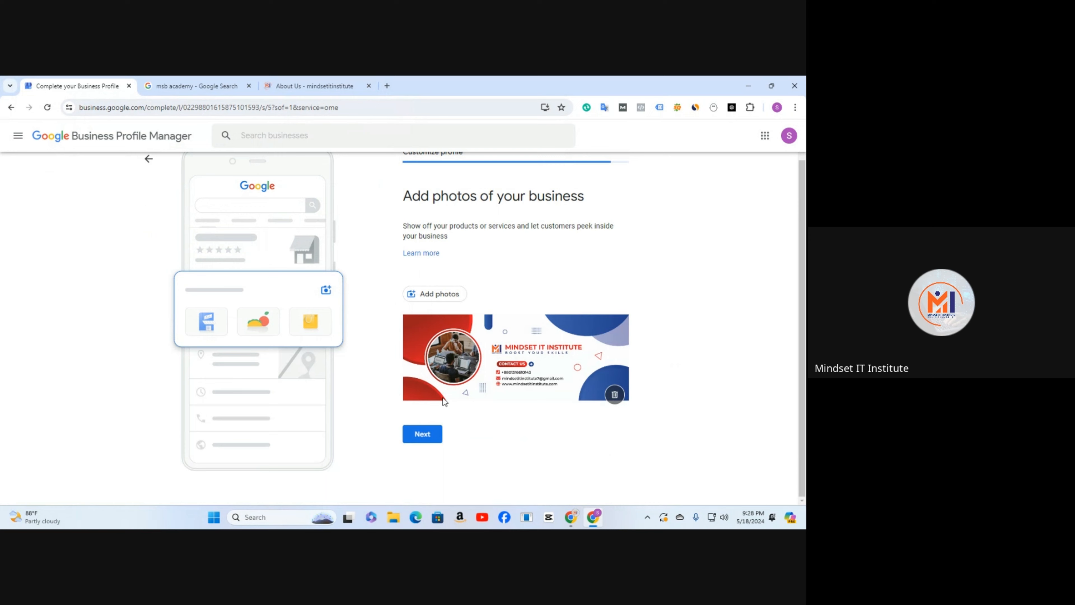
click(431, 434)
Skip the Google Workspace custom domain and email offer, and finish the profile customization.
scroll(444, 366, down, 2)
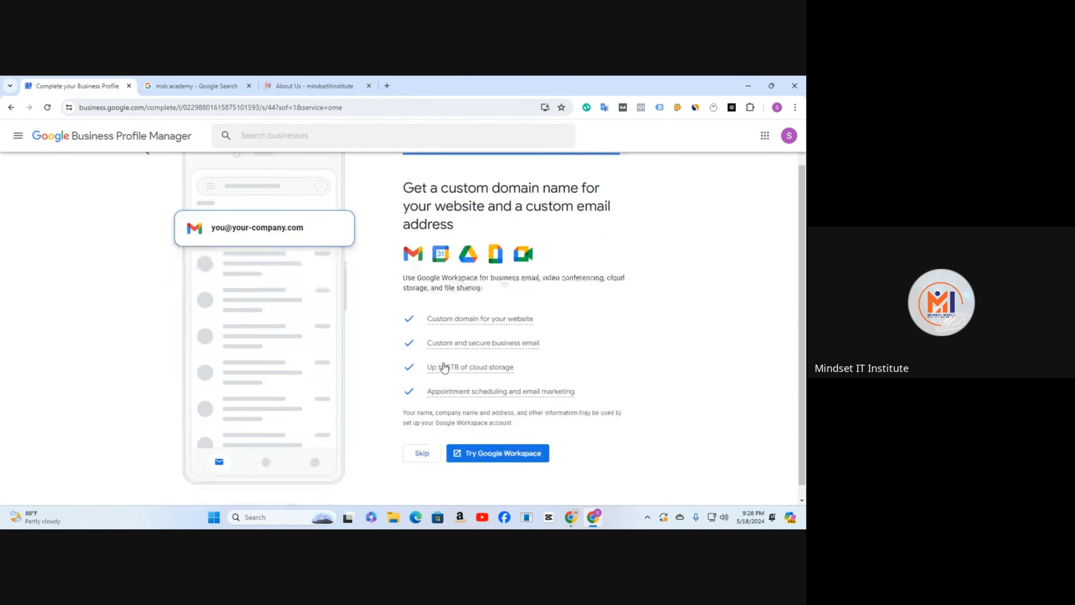
scroll(494, 269, up, 2)
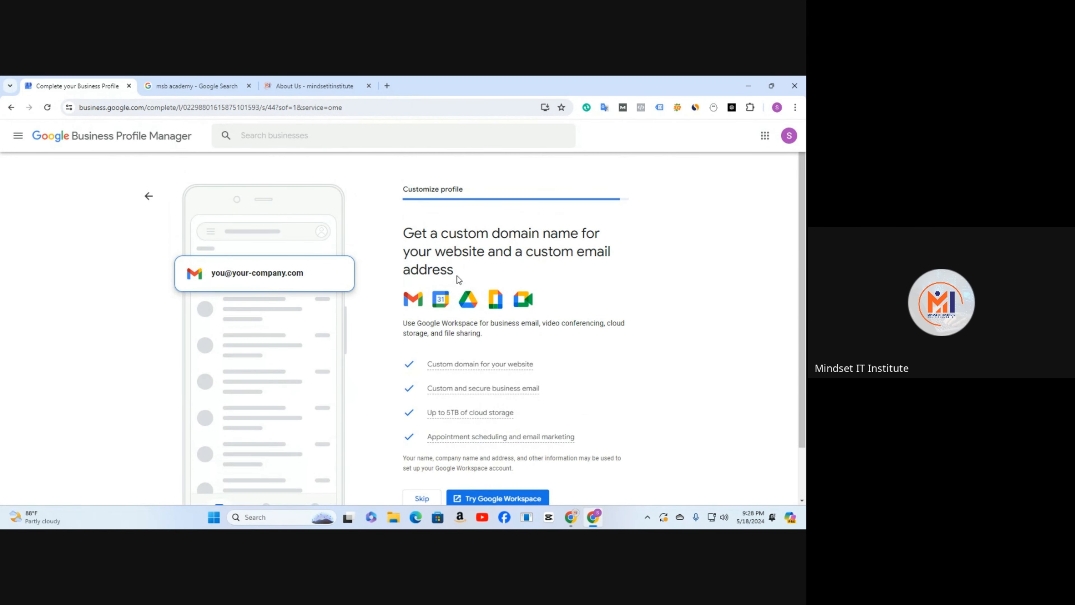
scroll(449, 313, down, 2)
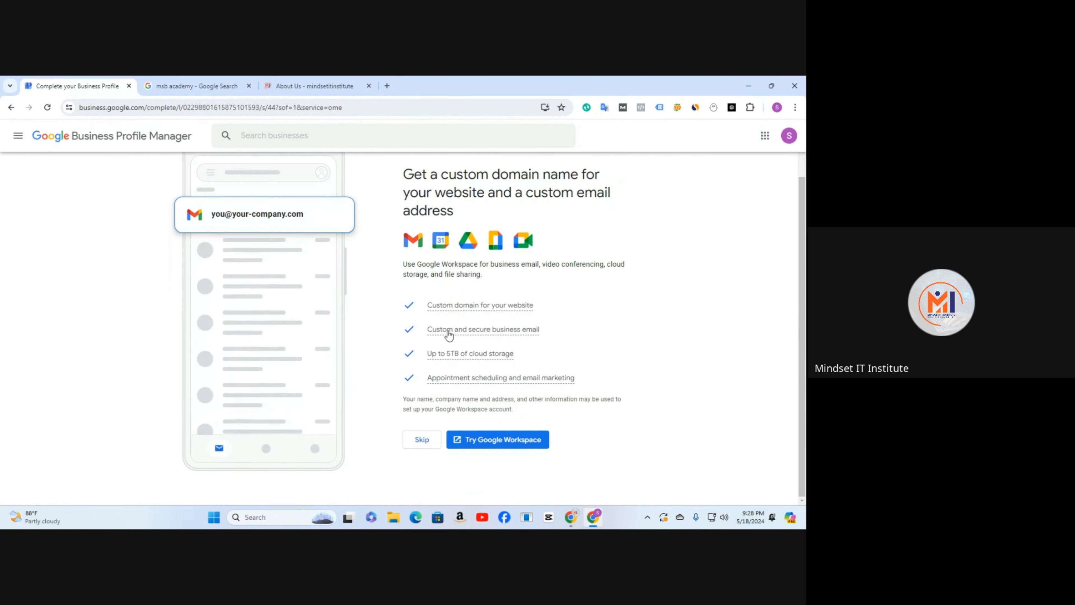
click(425, 442)
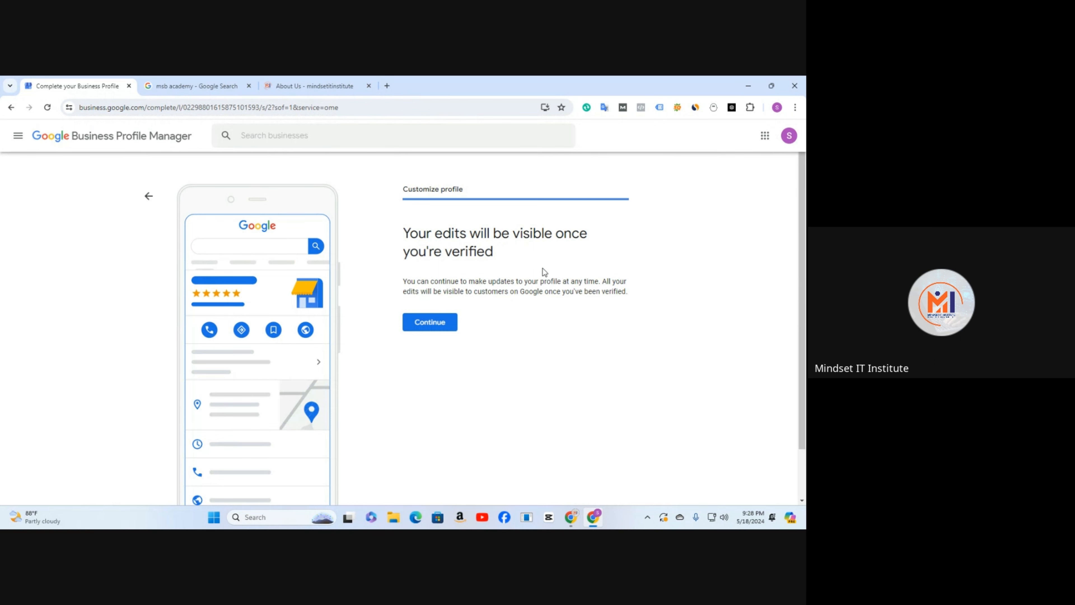
click(444, 322)
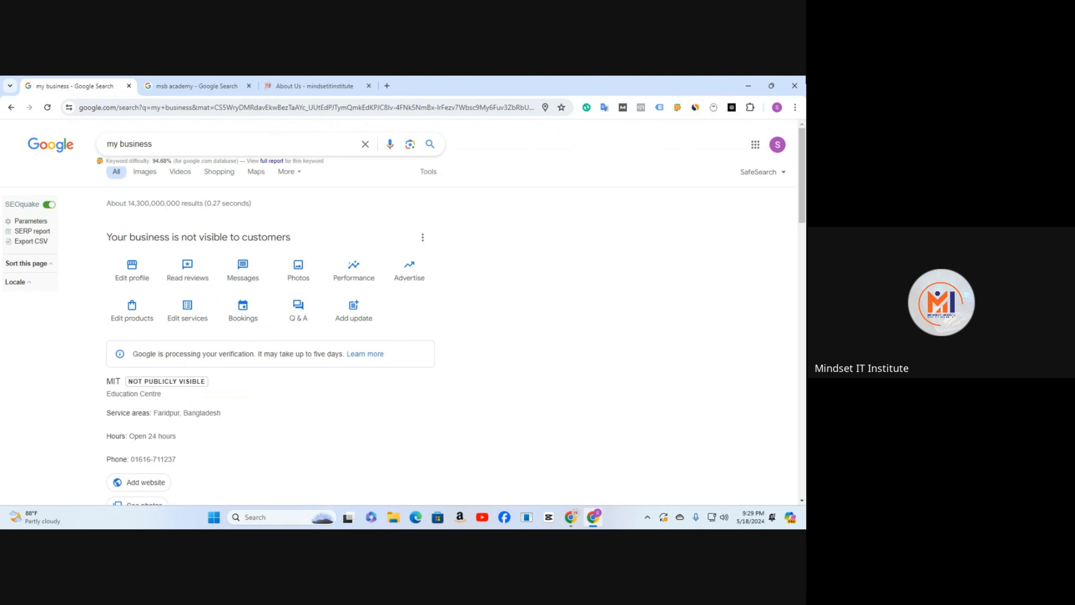
Edit the profile's business information to change the business name to Mindset IT Institute and save it.
click(133, 280)
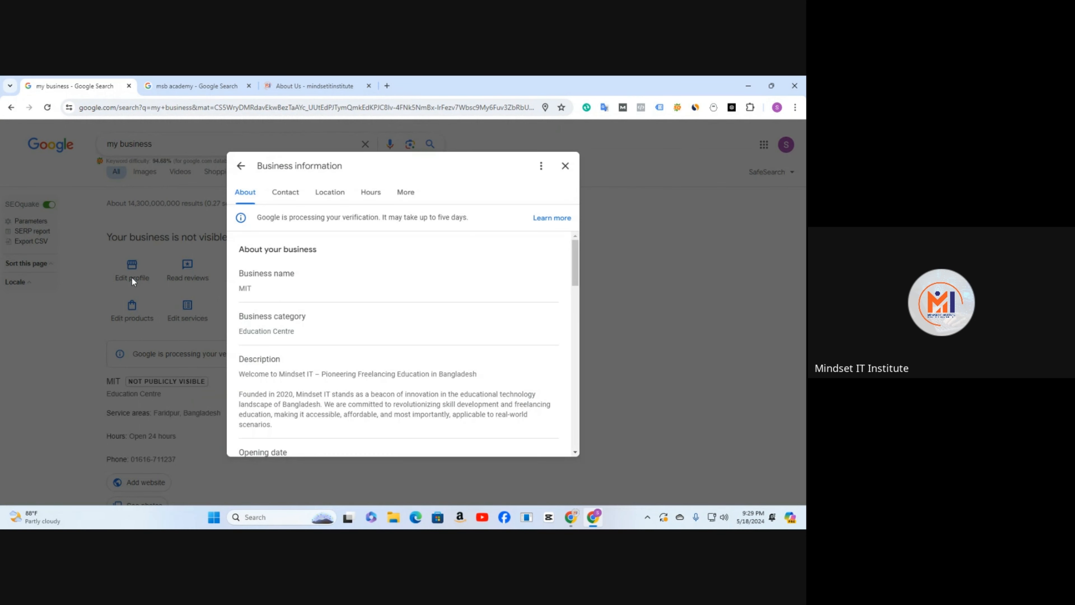
click(299, 279)
drag(264, 318, 225, 324)
text(Mindset IT Institute)
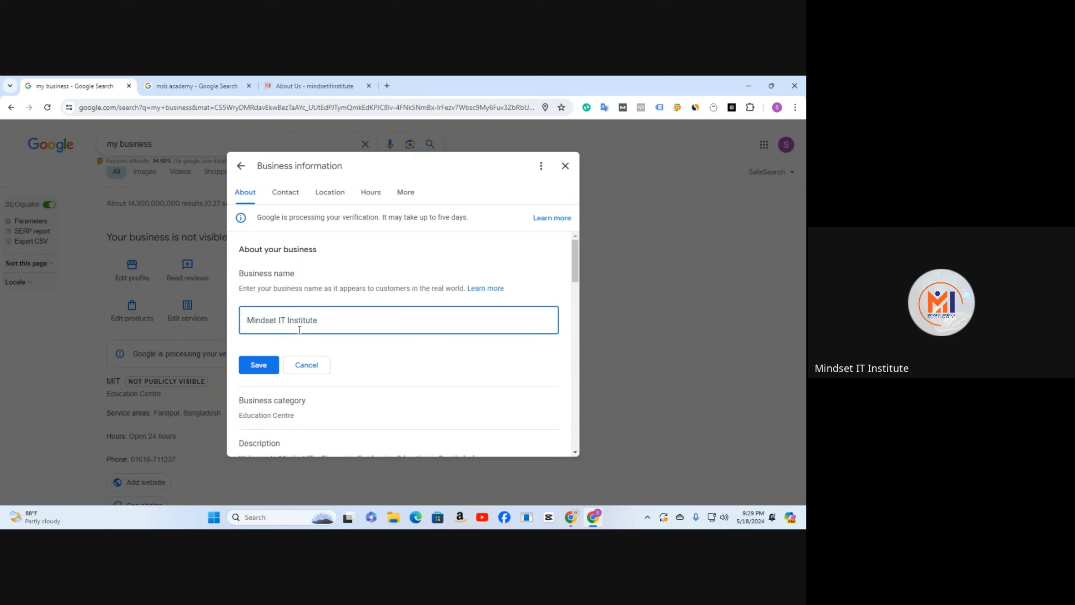
click(259, 363)
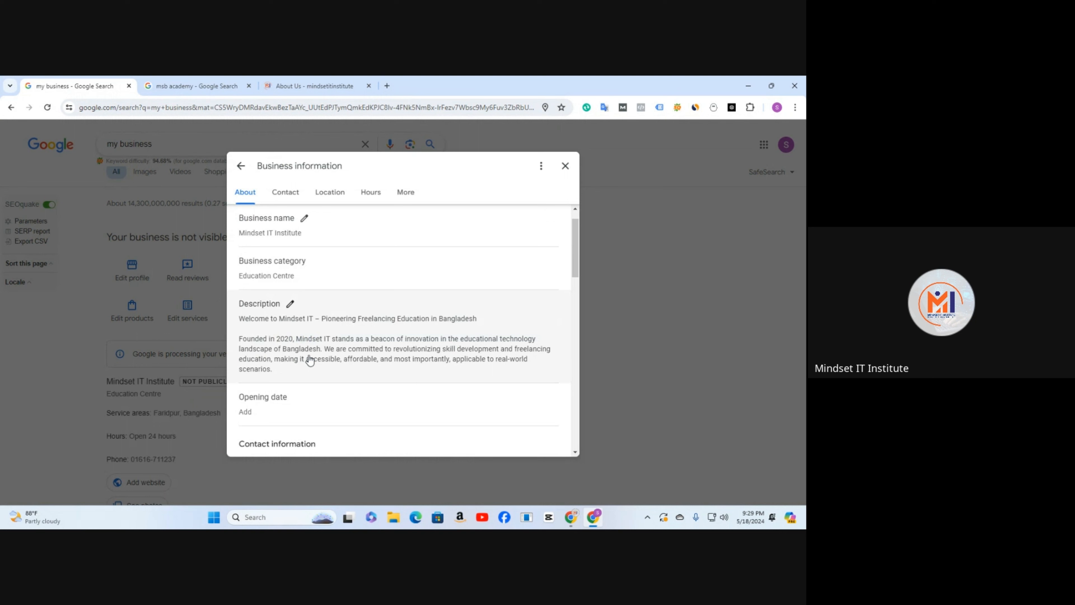
scroll(310, 360, down, 2)
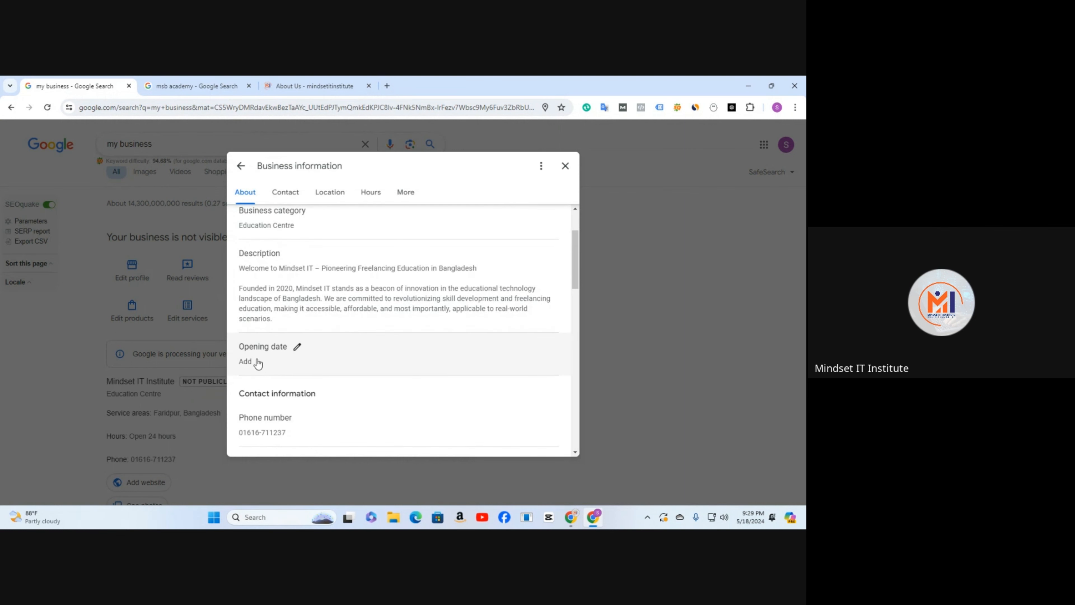
Set the business's opening date to 2 February 2022 and save it.
click(296, 352)
click(261, 393)
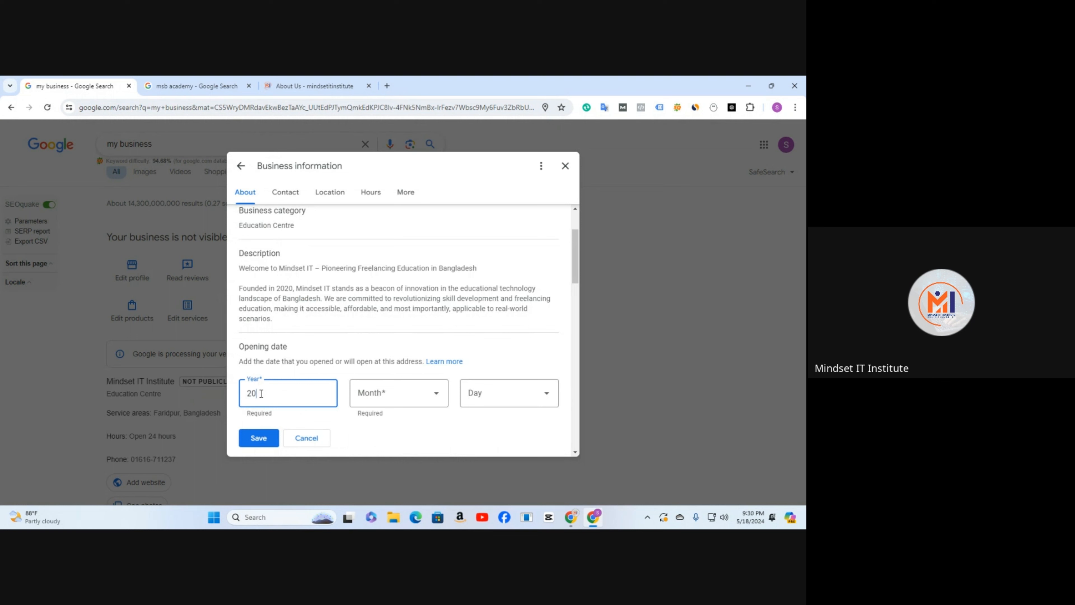
click(437, 400)
click(376, 250)
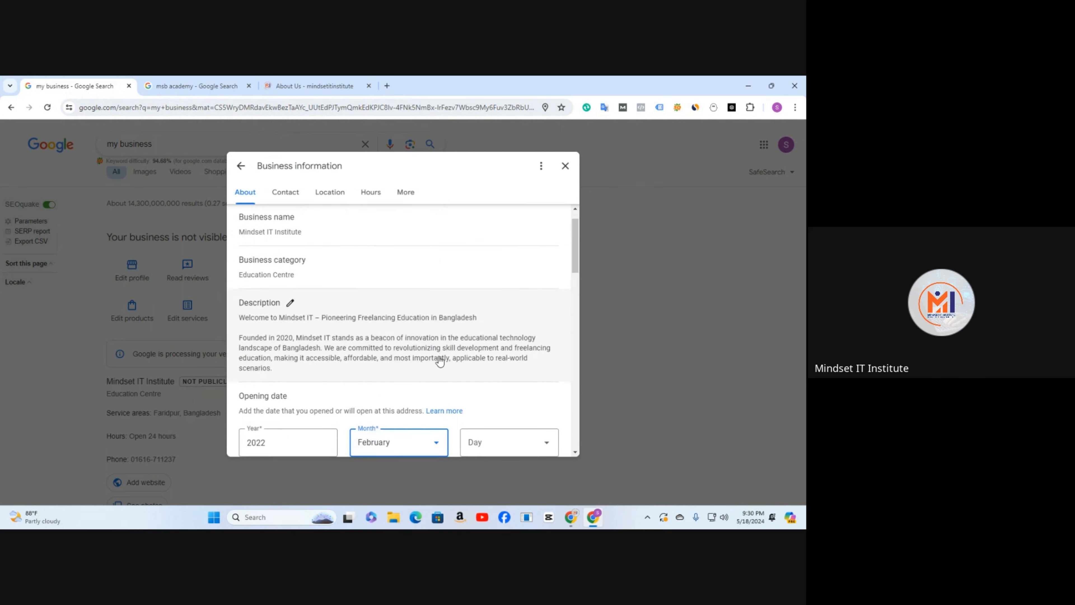
scroll(487, 421, down, 1)
click(495, 401)
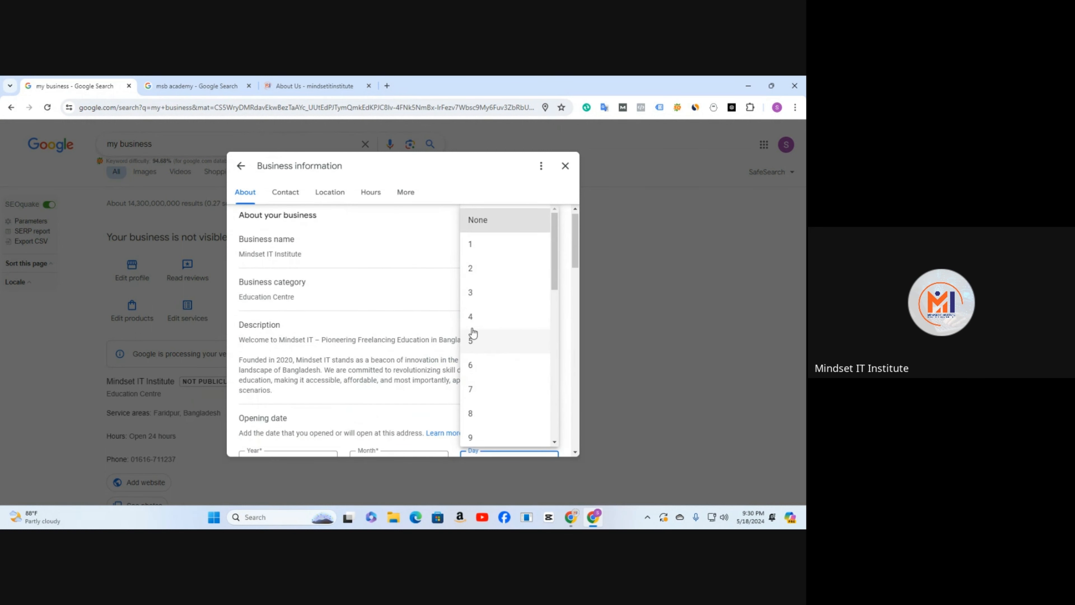
click(471, 271)
scroll(449, 297, down, 4)
click(264, 288)
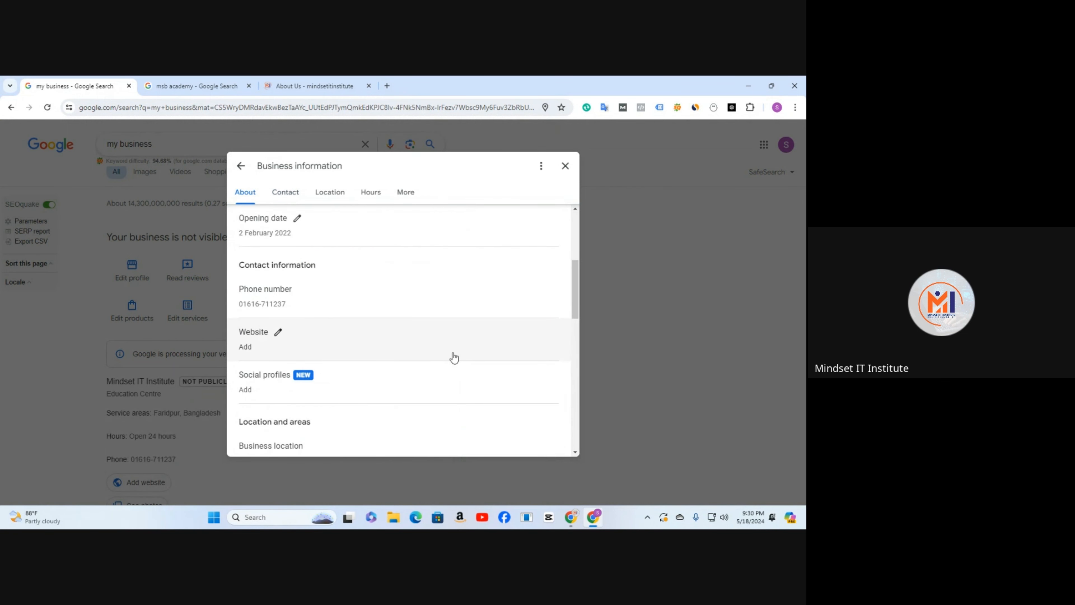
click(278, 332)
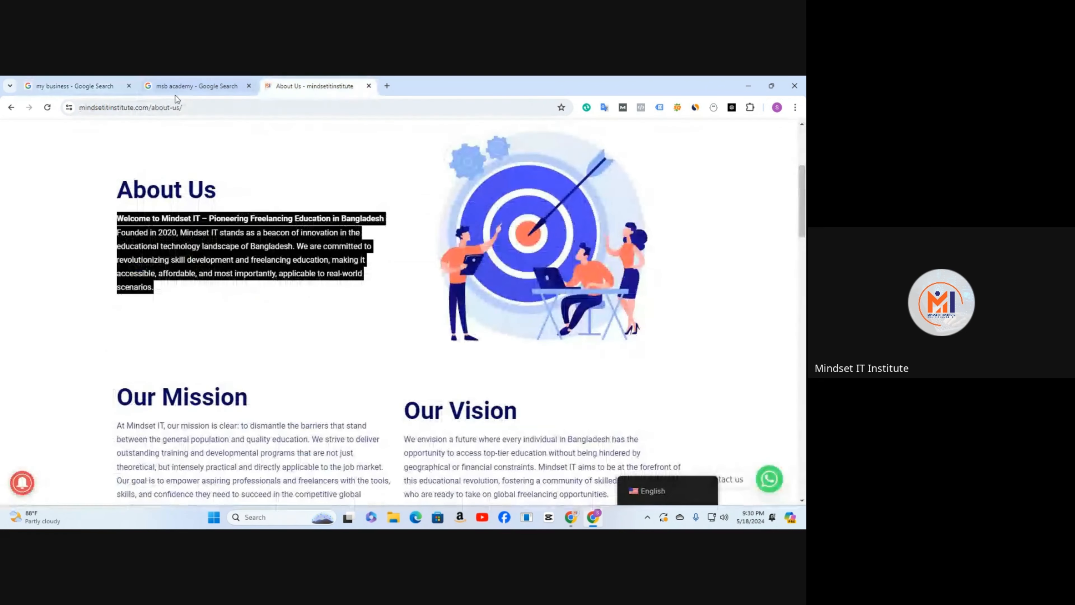
click(276, 83)
click(151, 111)
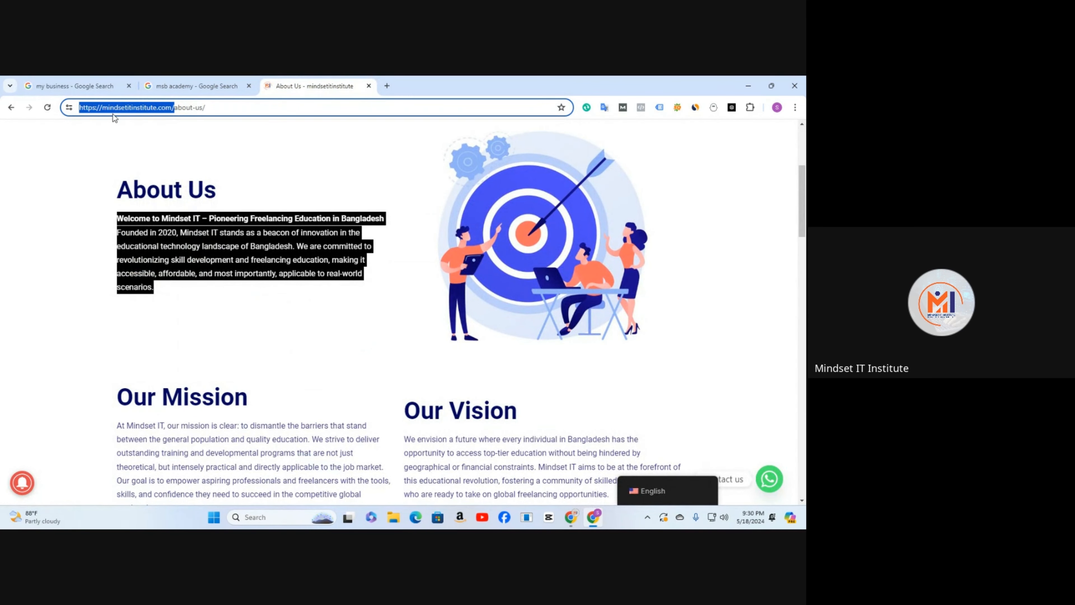
right_click(118, 109)
click(149, 201)
click(207, 87)
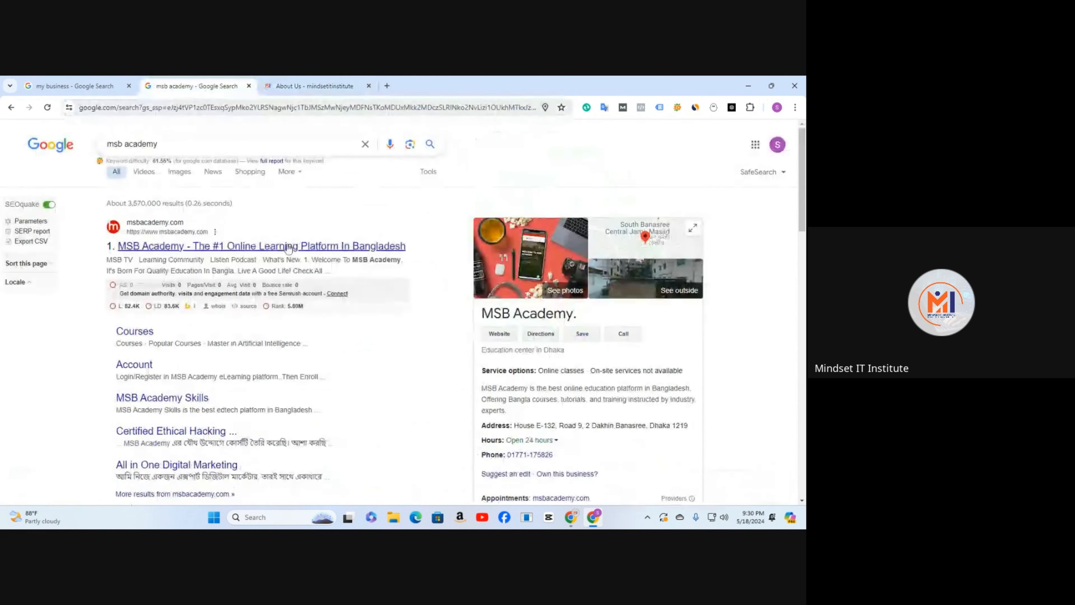
click(106, 85)
click(254, 377)
right_click(254, 376)
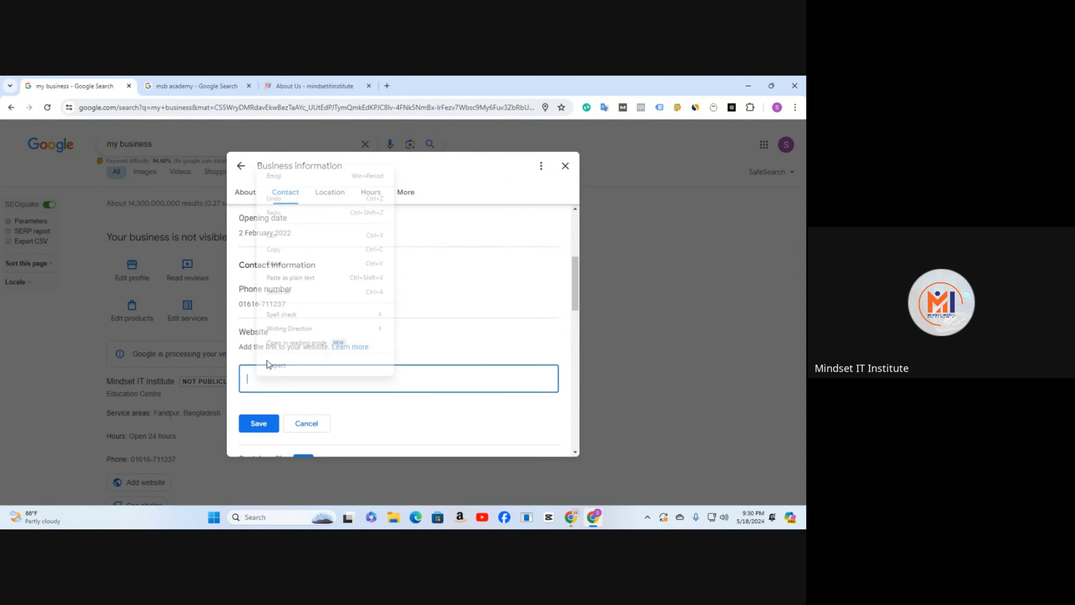
click(288, 282)
click(257, 423)
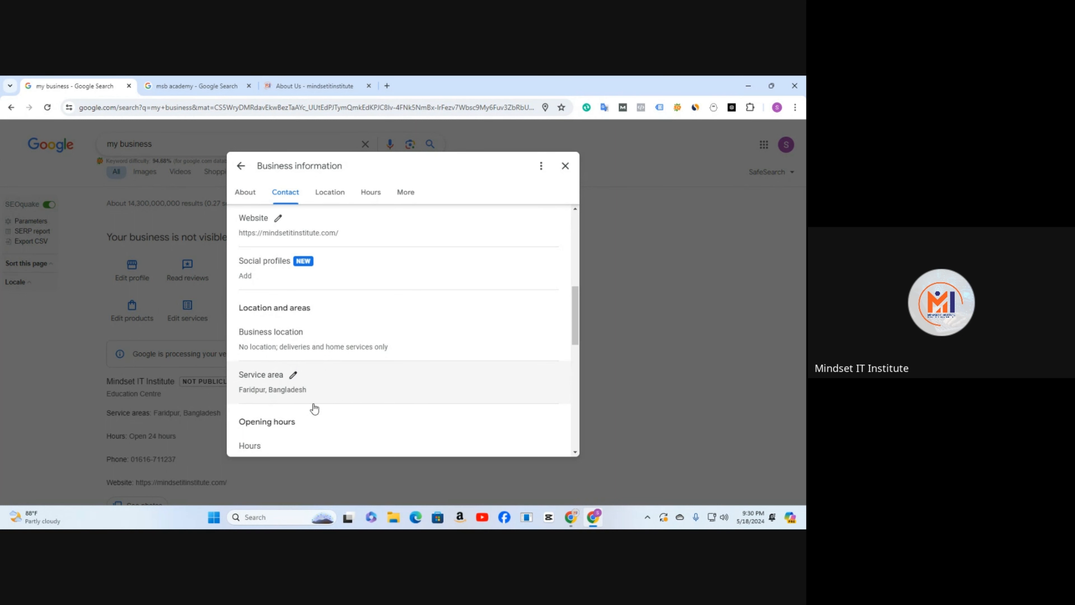
Turn on showing the business address to customers, fill in the Faridpur address from the first saved browser suggestion, and try to save it.
click(312, 333)
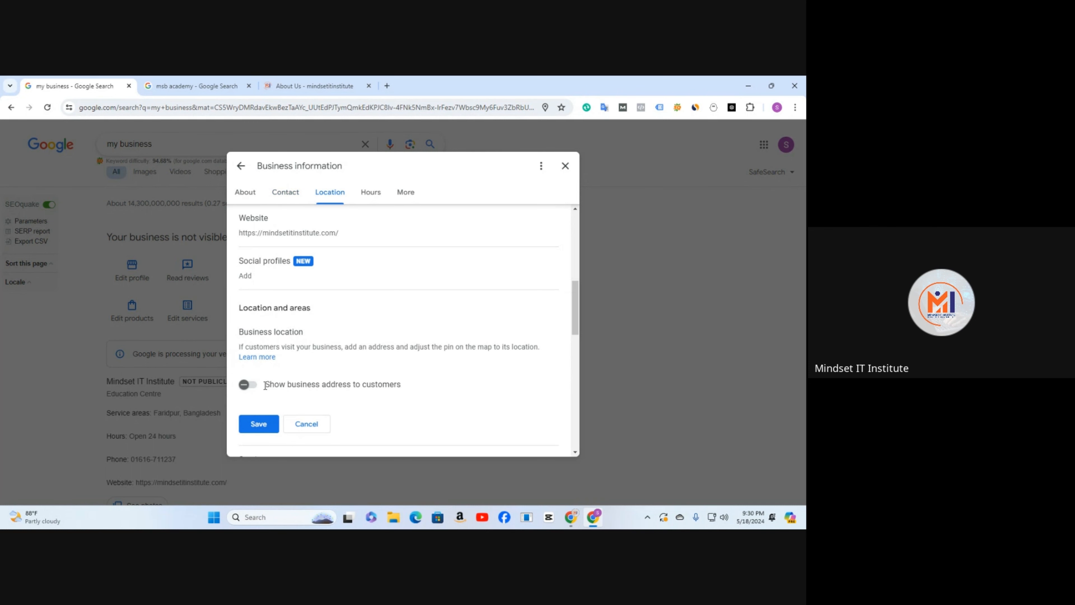
scroll(254, 385, down, 1)
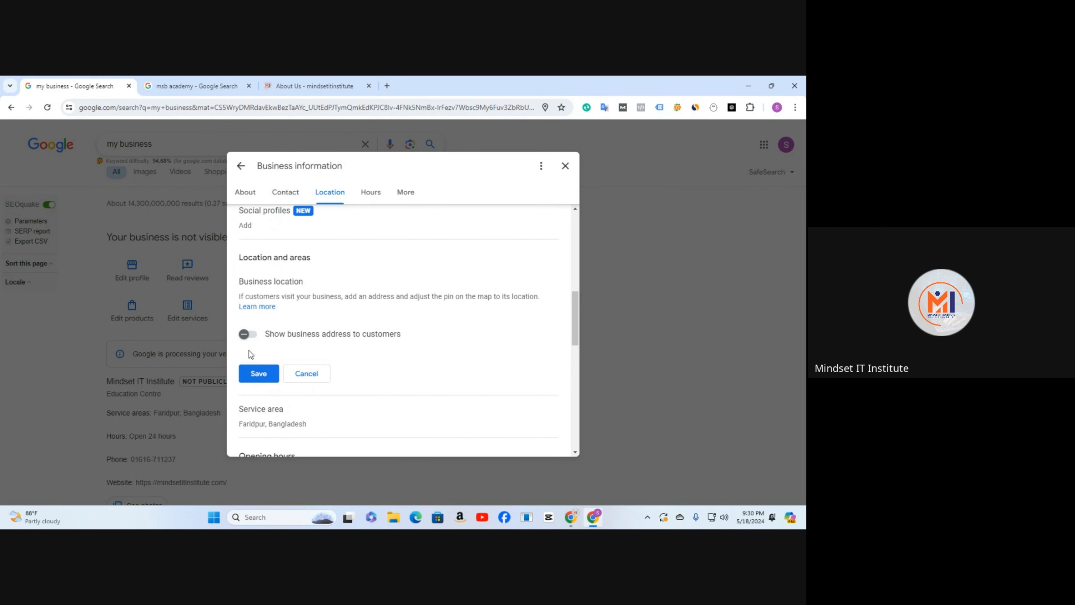
click(246, 334)
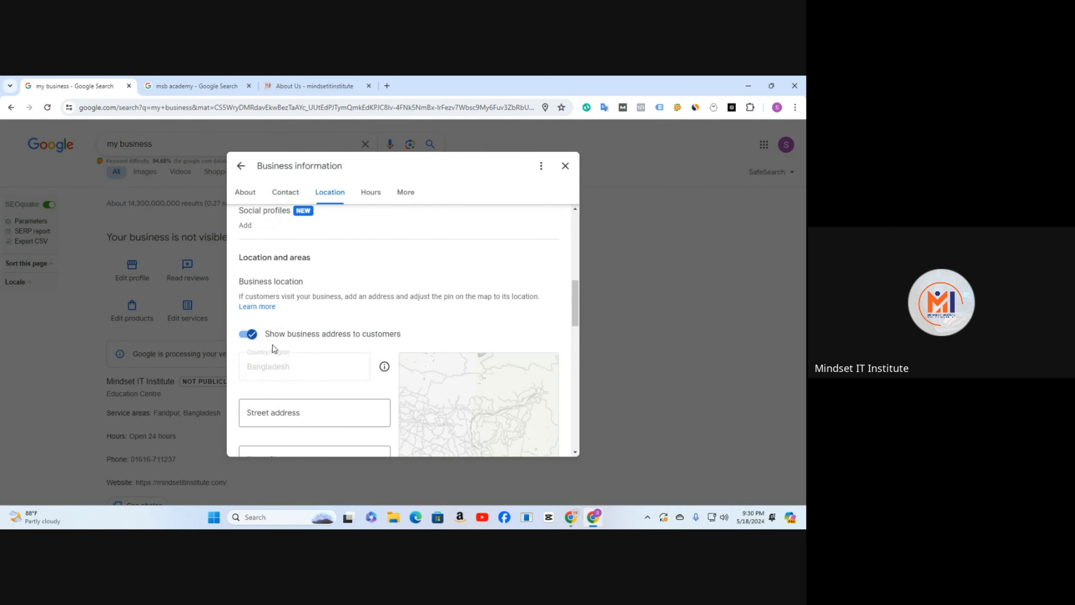
scroll(441, 354, down, 2)
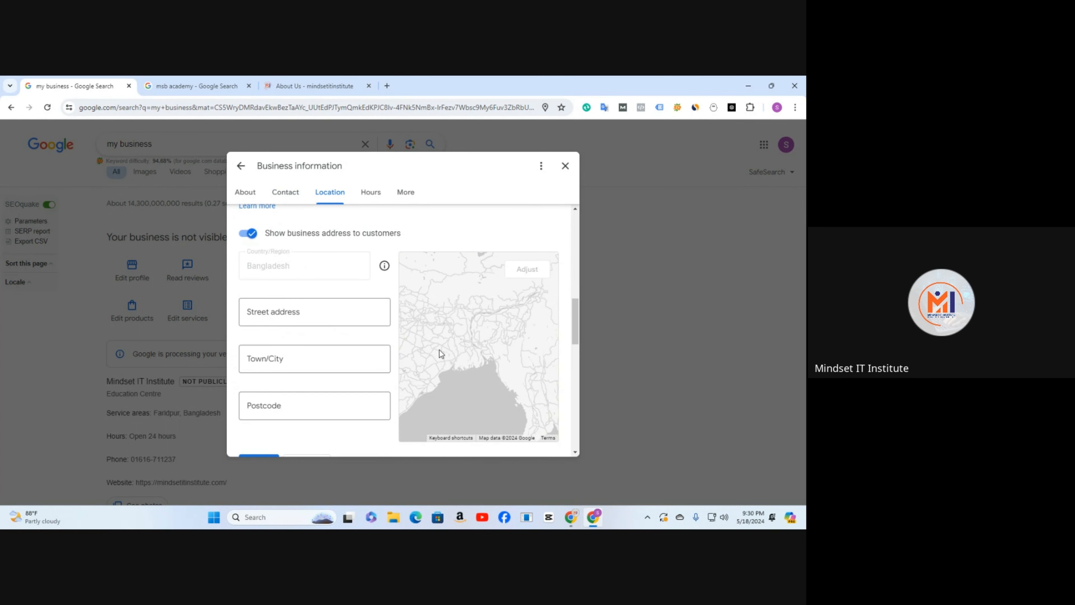
click(270, 314)
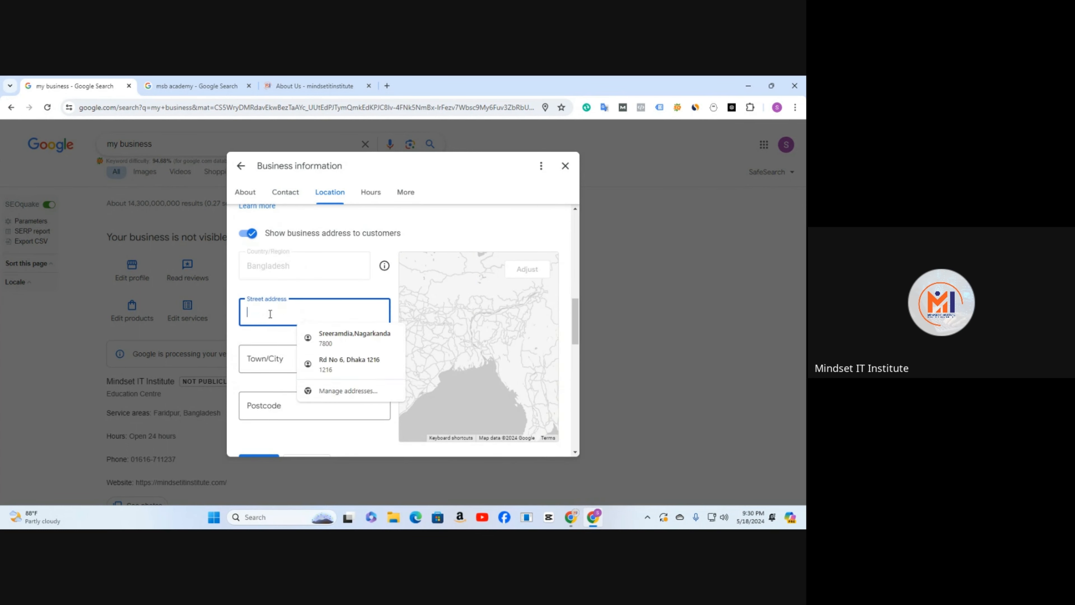
click(325, 338)
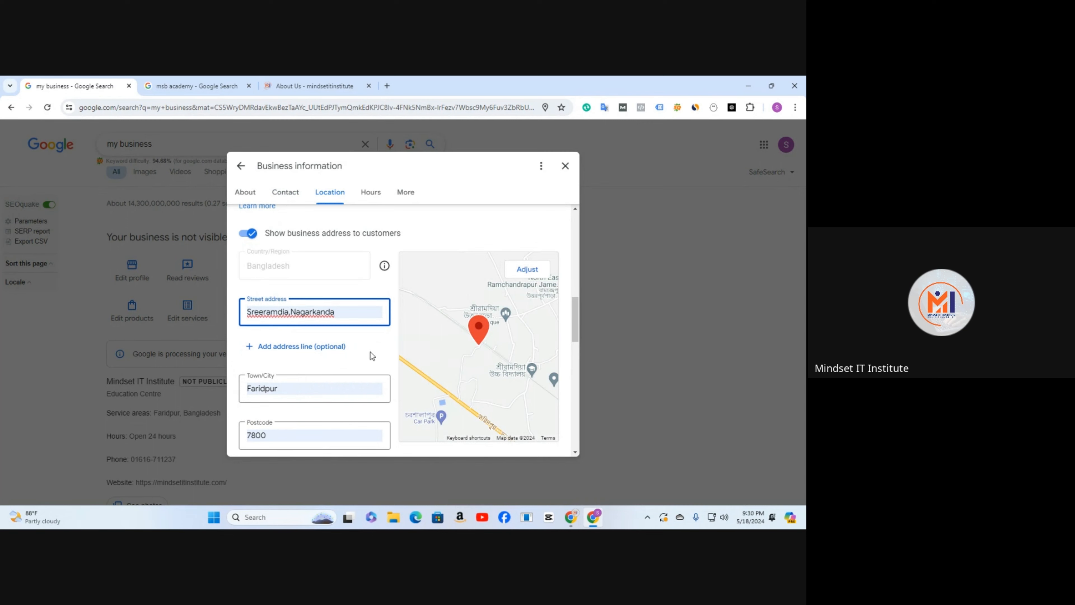
scroll(351, 358, down, 3)
click(259, 387)
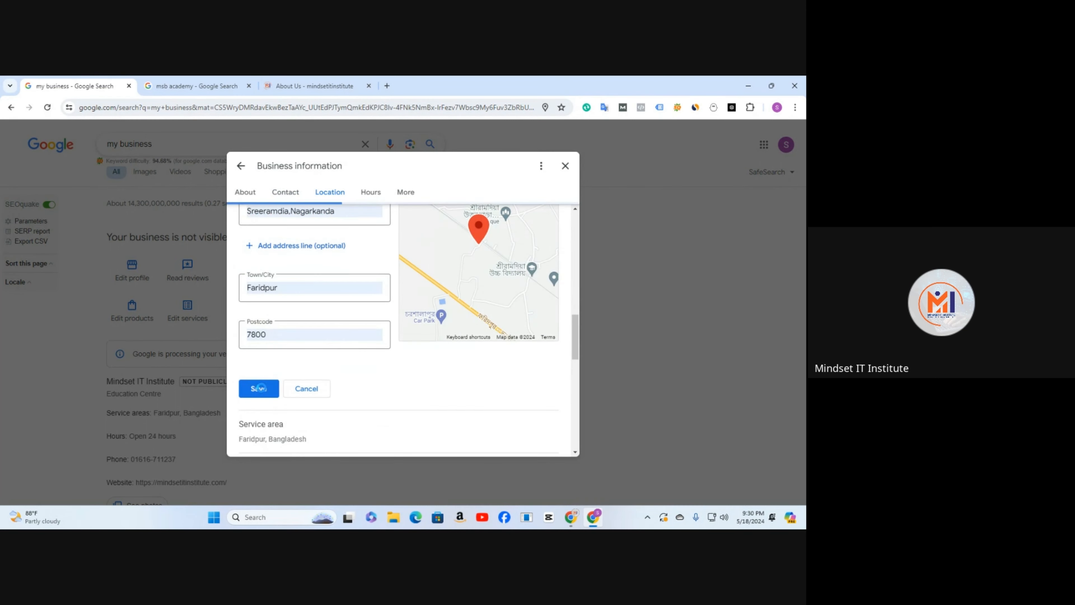
scroll(460, 380, down, 1)
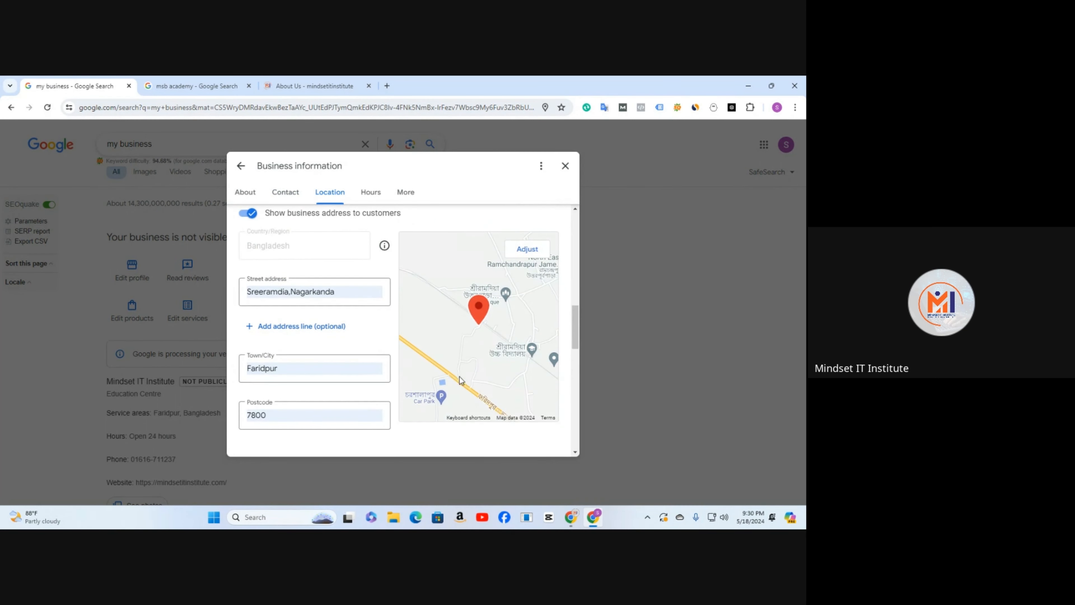
scroll(278, 359, down, 3)
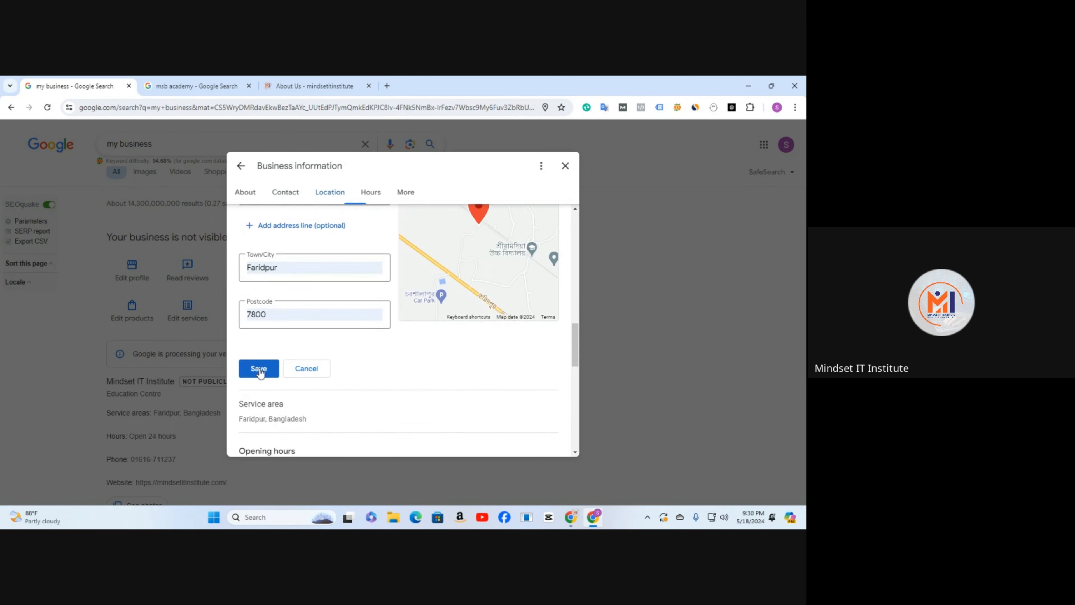
click(256, 318)
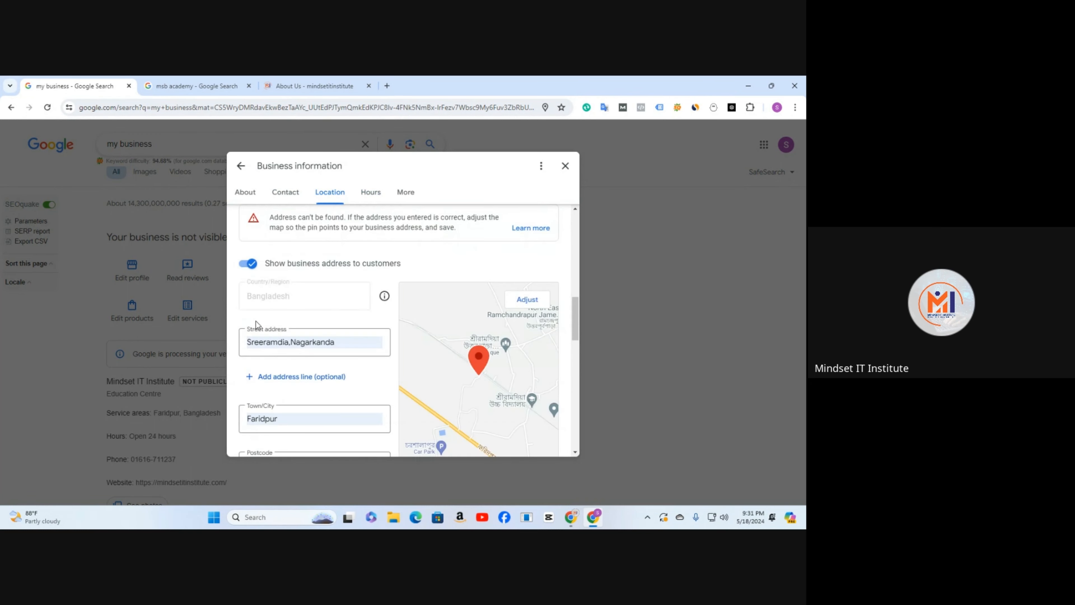
Adjust the business location pin slightly north on the map and save the location.
scroll(273, 311, up, 1)
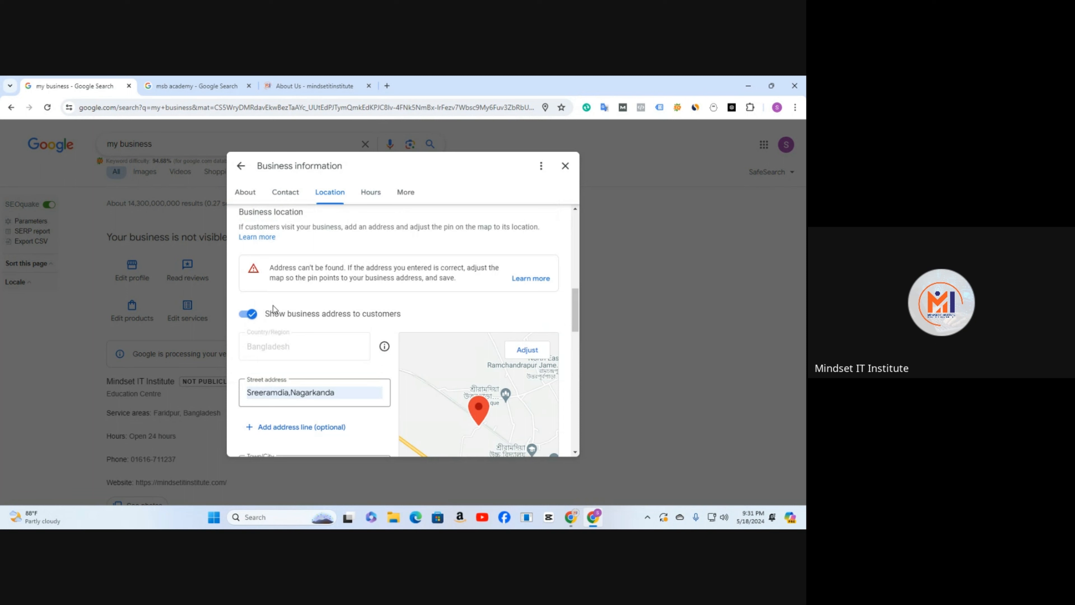
scroll(494, 277, down, 2)
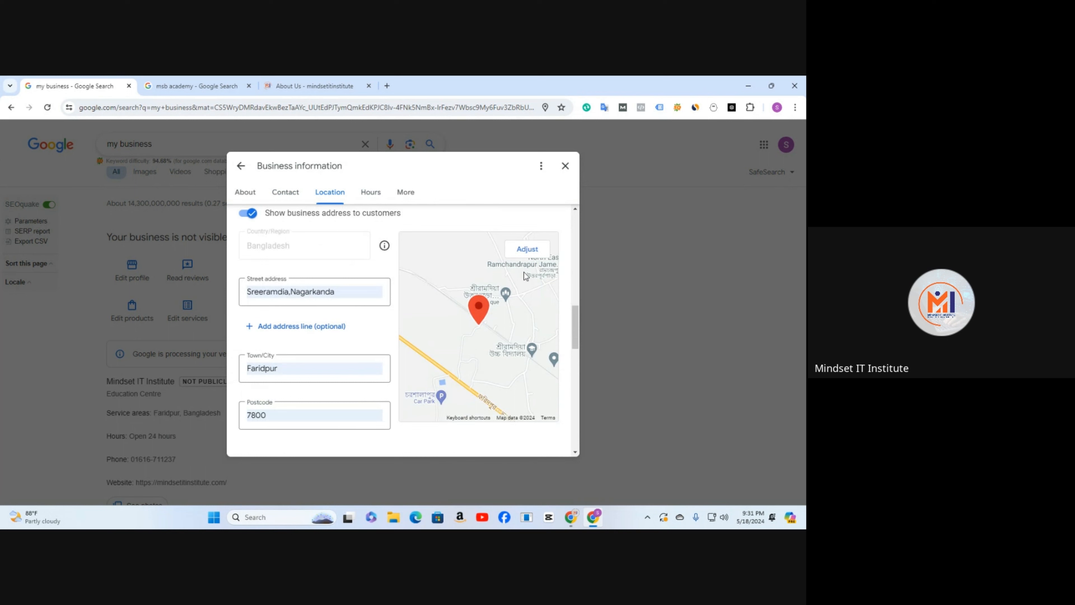
click(527, 248)
drag(479, 309, 477, 345)
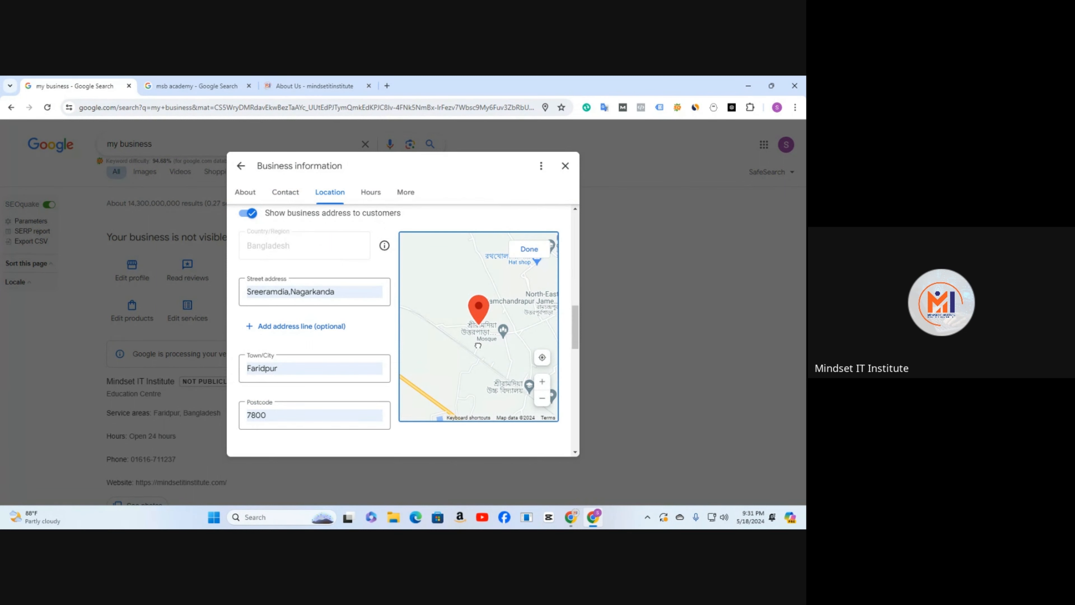
click(529, 255)
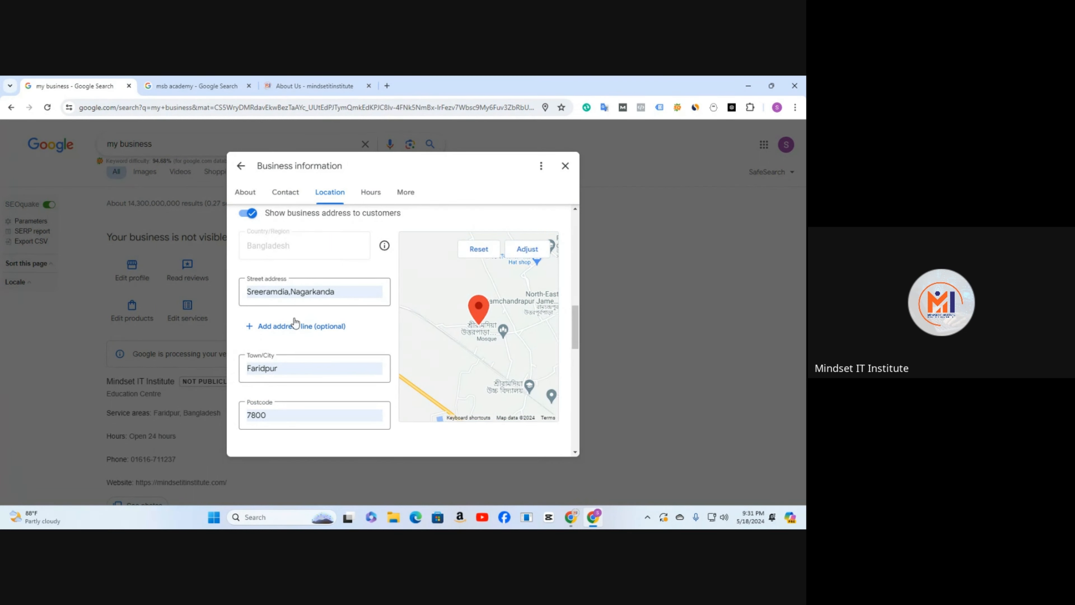
scroll(283, 254, down, 3)
click(259, 318)
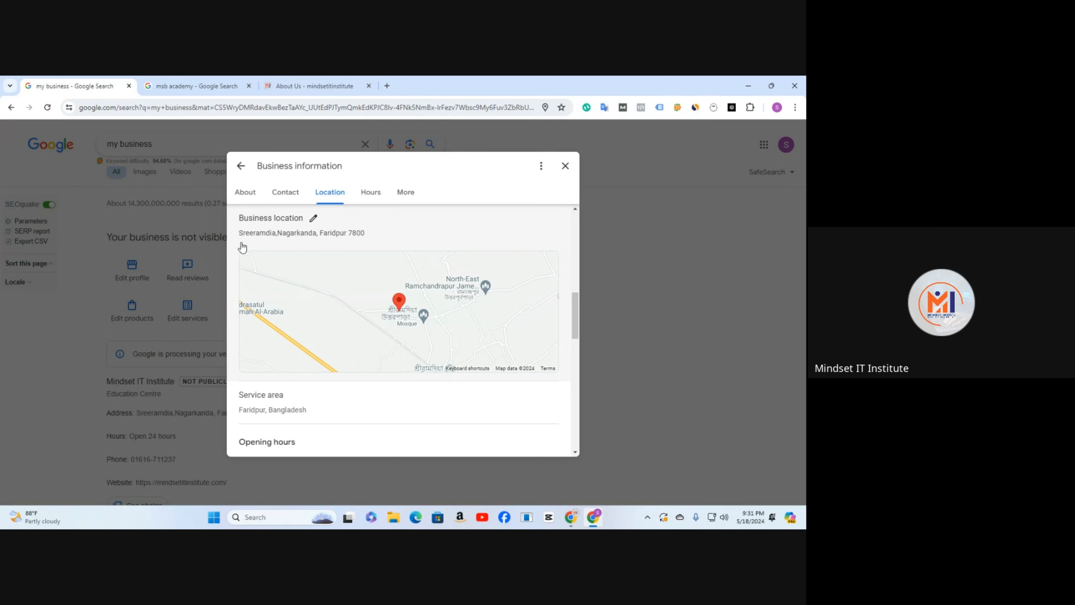
Review the saved business location, service area, weekly opening hours, special hours and the options for adding more hours.
scroll(289, 318, down, 2)
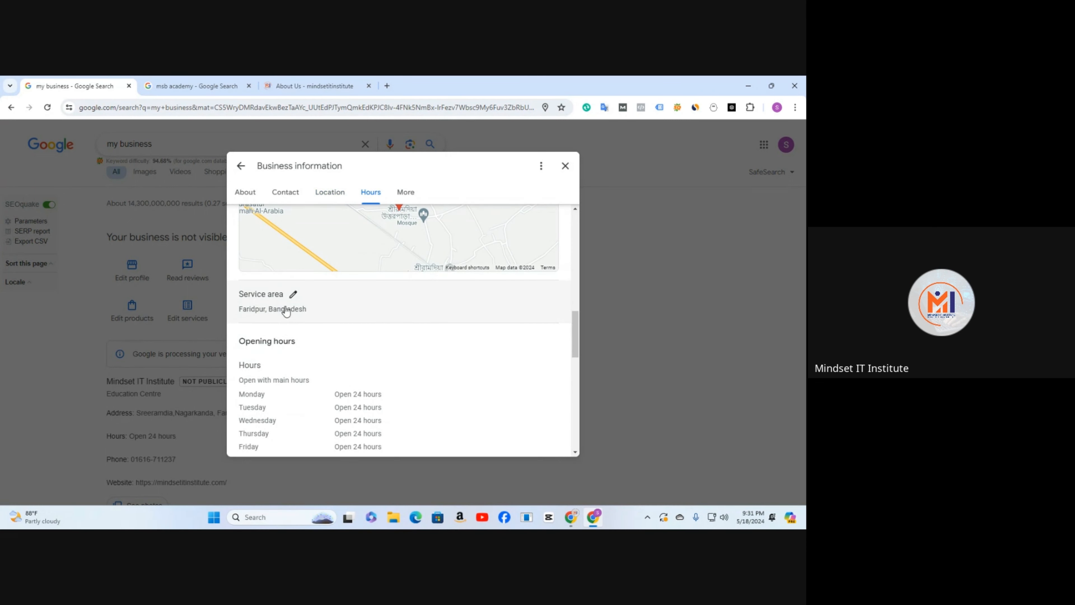
scroll(279, 309, up, 3)
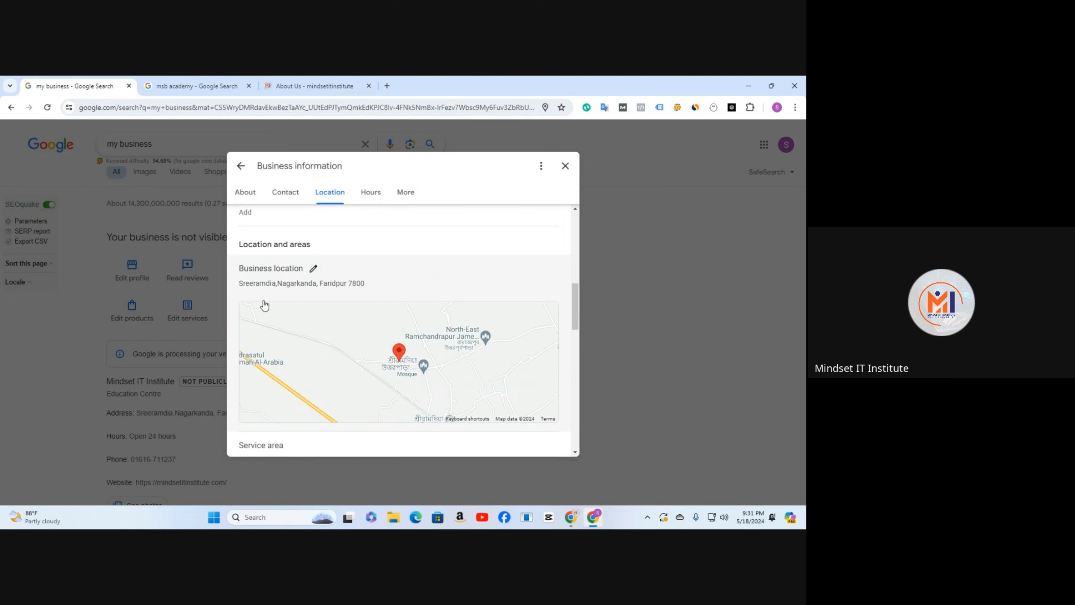
scroll(264, 305, down, 3)
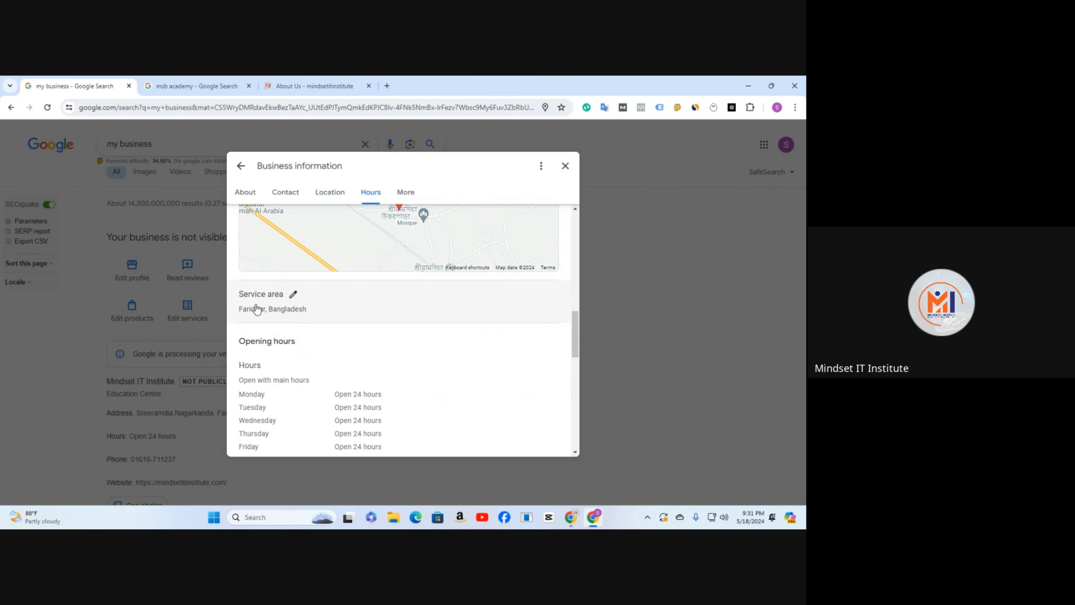
scroll(292, 317, down, 2)
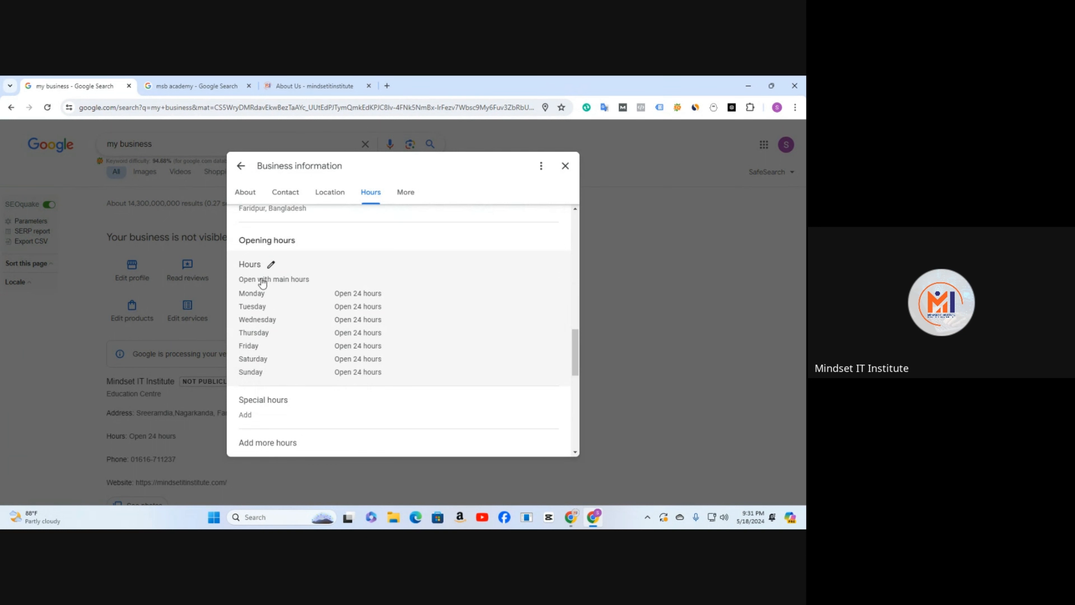
scroll(363, 376, down, 2)
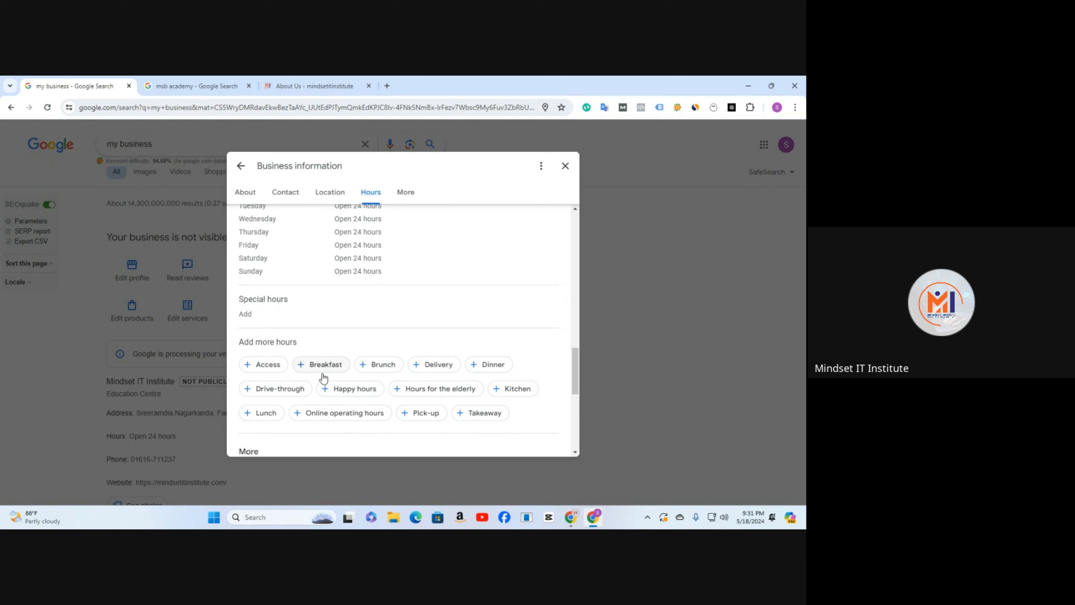
scroll(330, 379, down, 4)
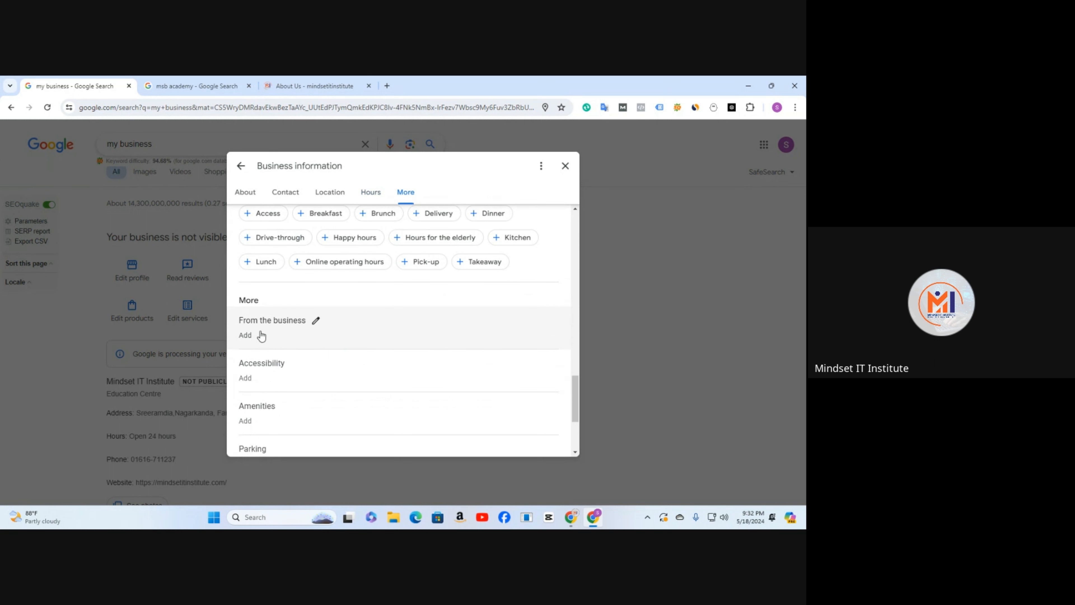
Open the From the business and Accessibility attributes to examine their choices, and look over the remaining attribute categories through Service options.
click(316, 322)
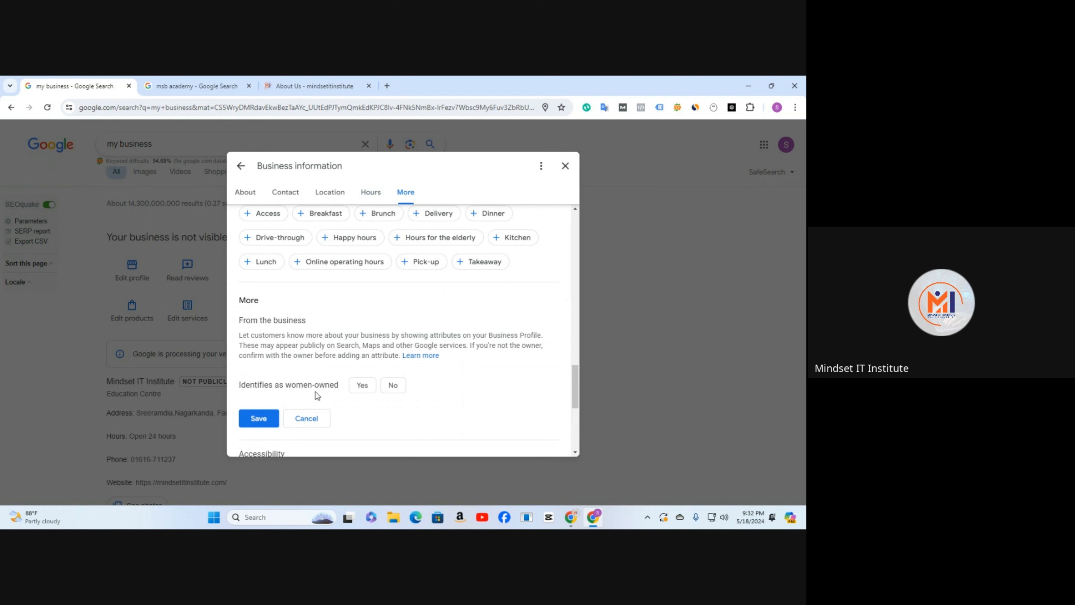
scroll(309, 388, down, 2)
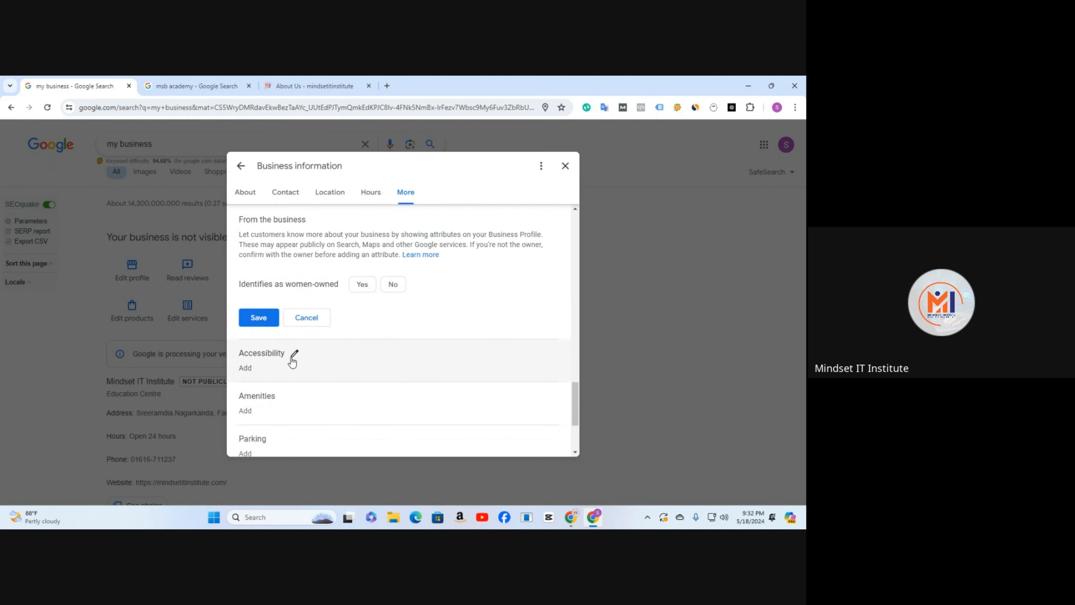
click(292, 363)
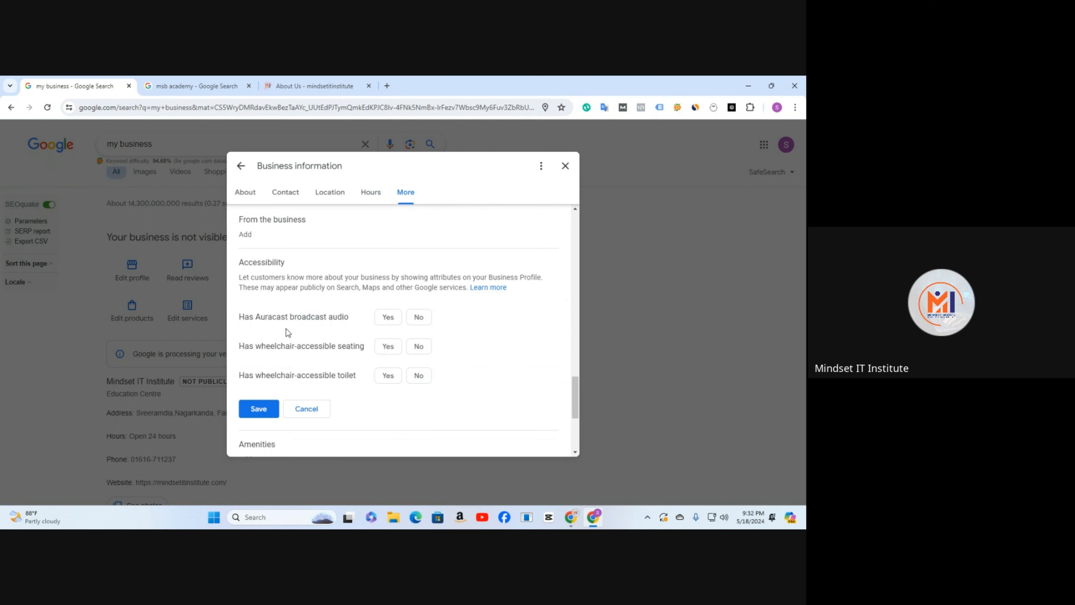
scroll(284, 334, down, 2)
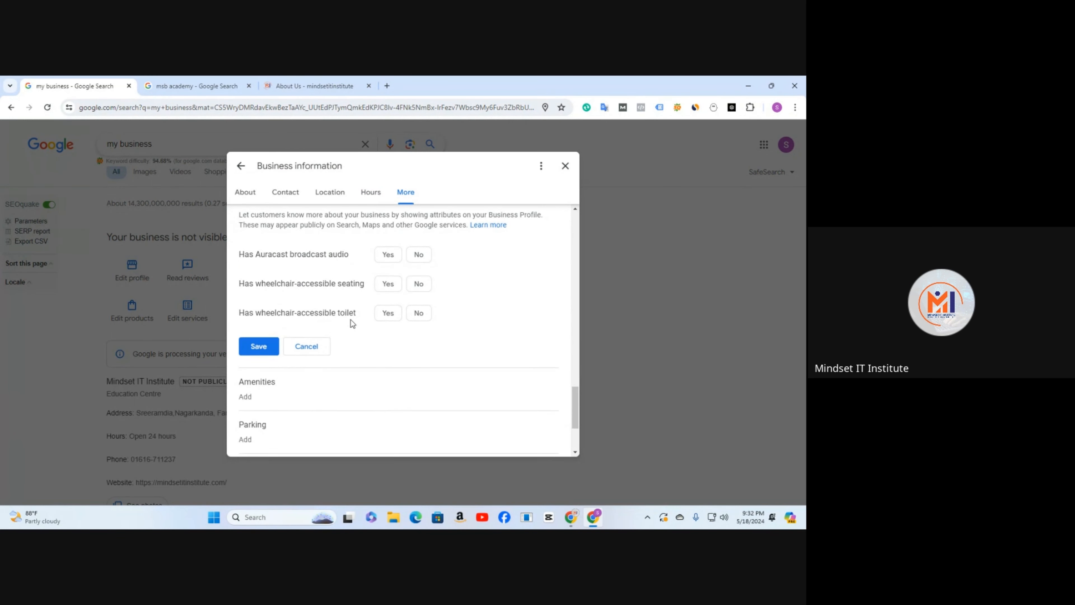
scroll(351, 324, down, 3)
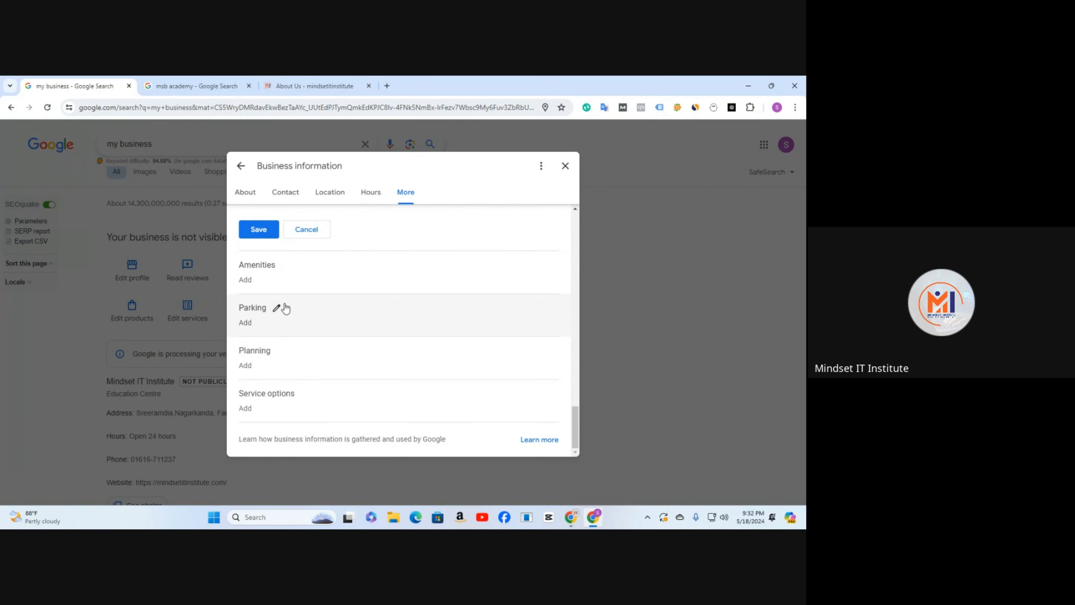
Look back through the business information from the attributes up to the business name, close it, and reload the business results page.
scroll(305, 391, up, 5)
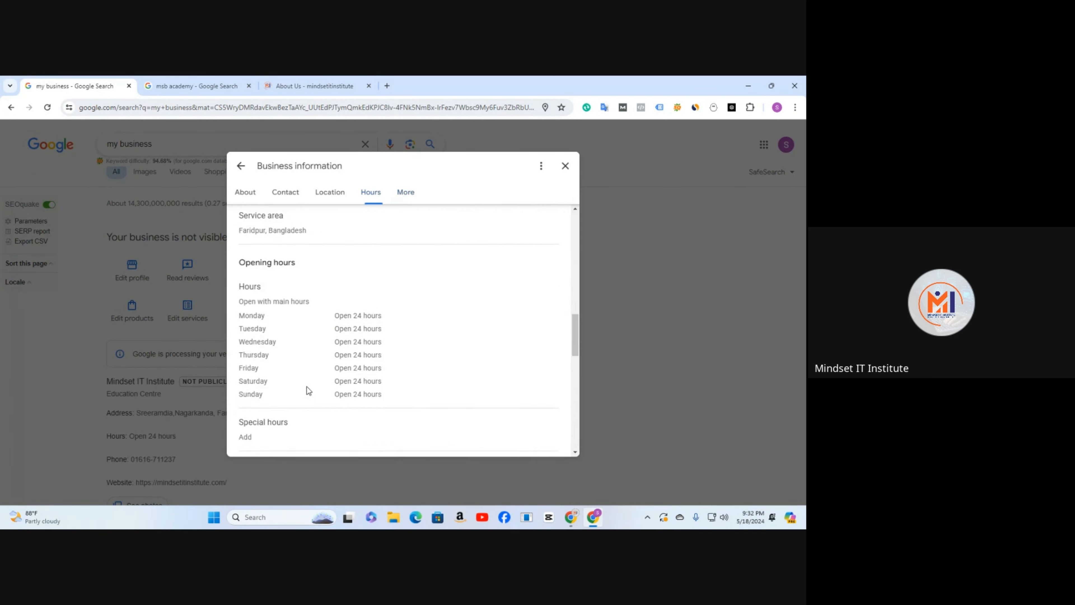
scroll(308, 390, up, 6)
scroll(306, 388, down, 11)
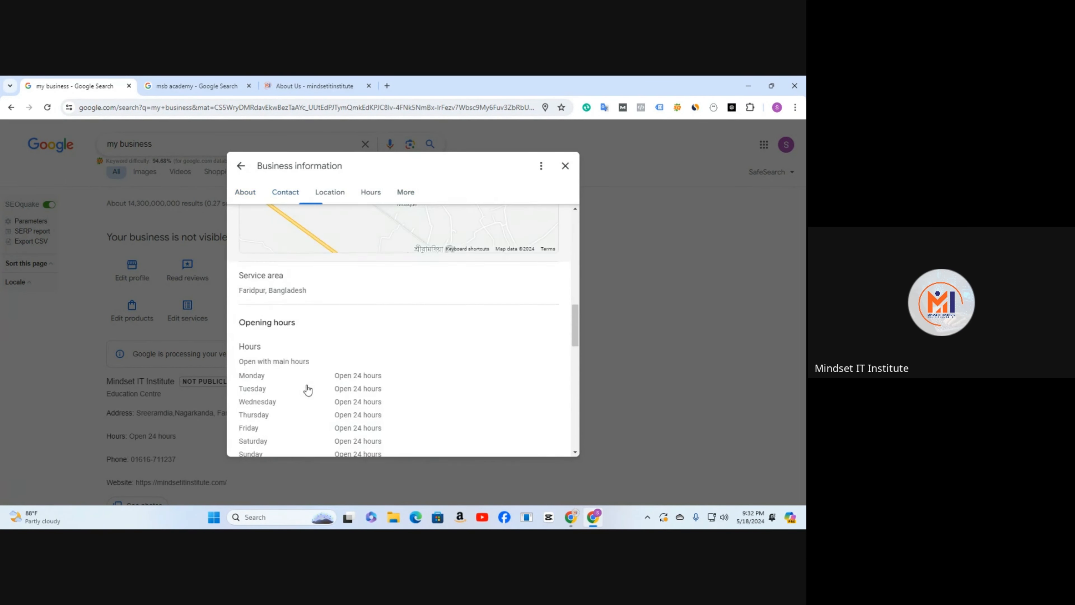
scroll(305, 387, up, 5)
scroll(303, 385, up, 6)
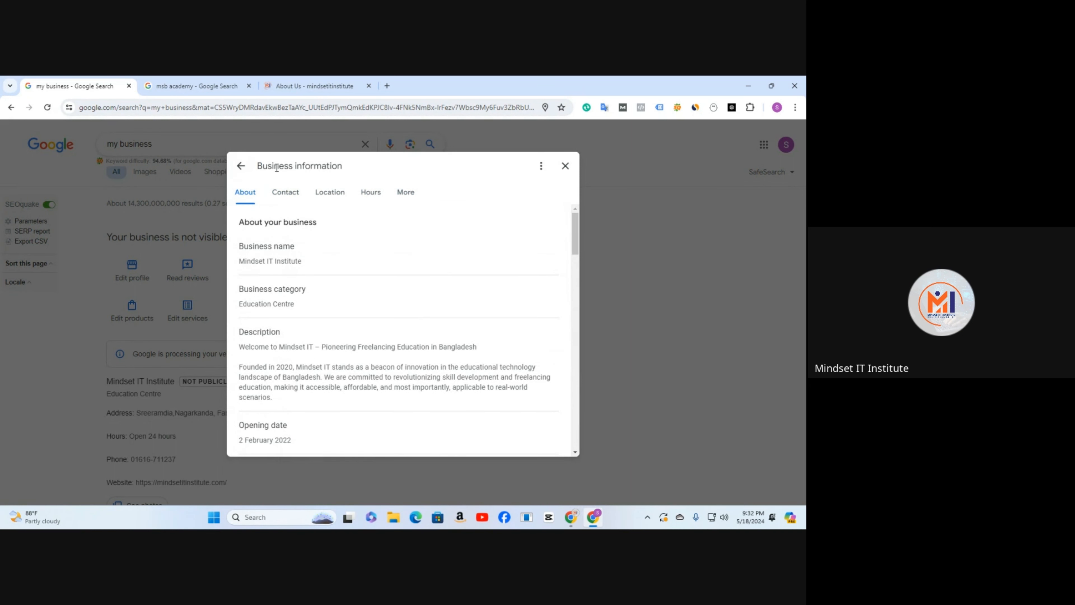
click(541, 166)
click(520, 177)
click(565, 165)
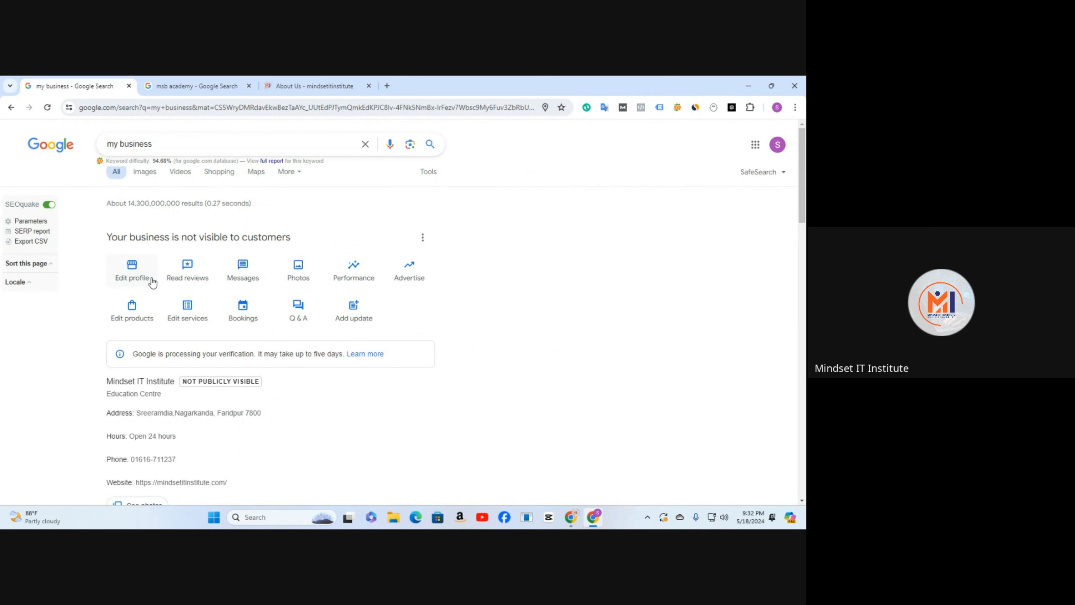
click(47, 108)
Open and close the business's reviews and messages sections, and highlight the verification processing notice.
scroll(131, 326, down, 1)
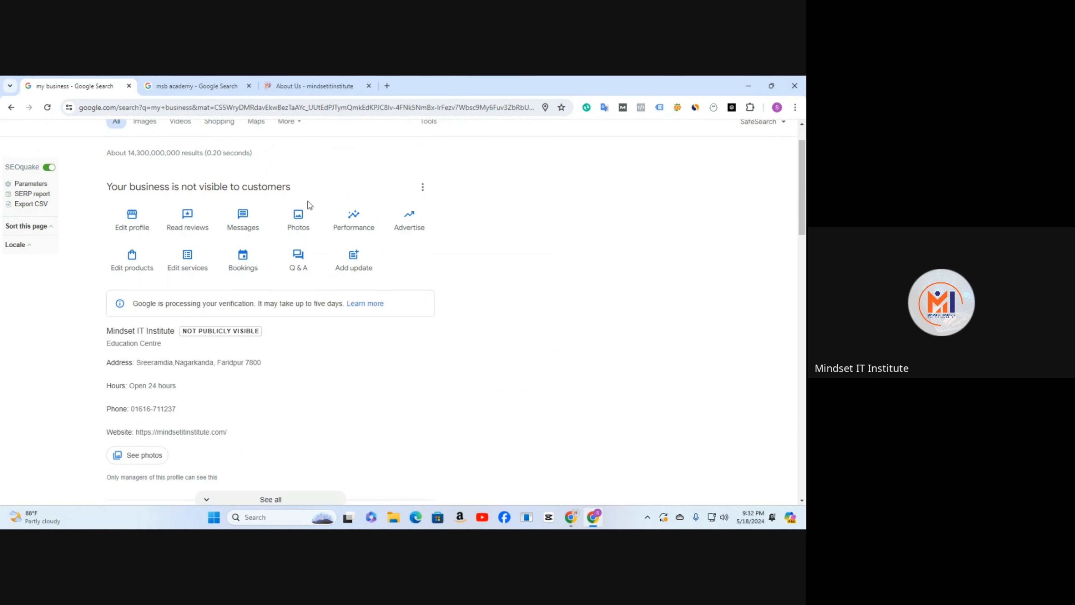
click(184, 229)
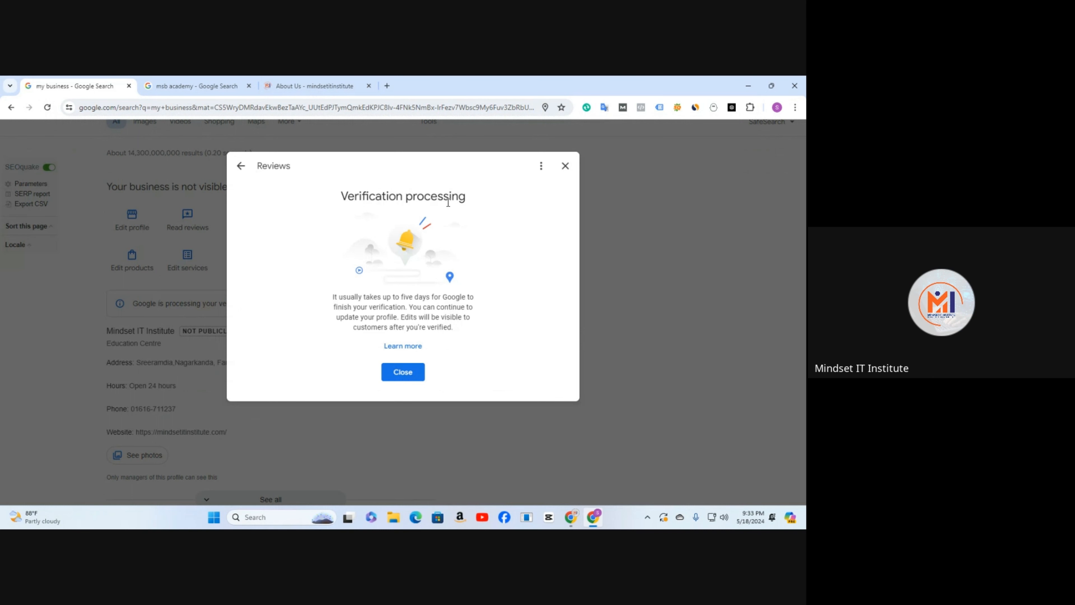
click(565, 165)
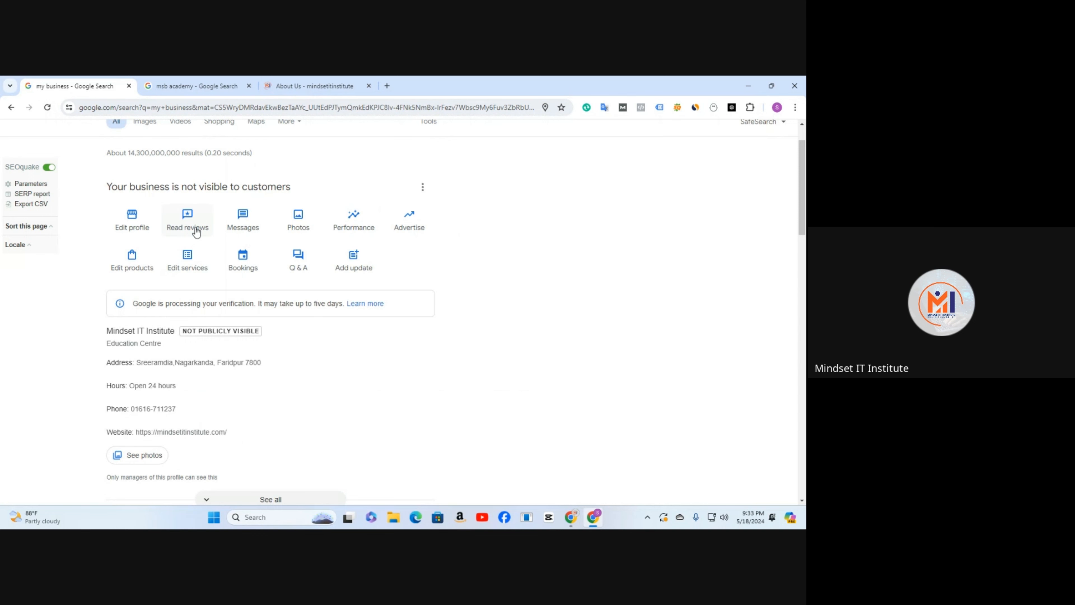
click(251, 225)
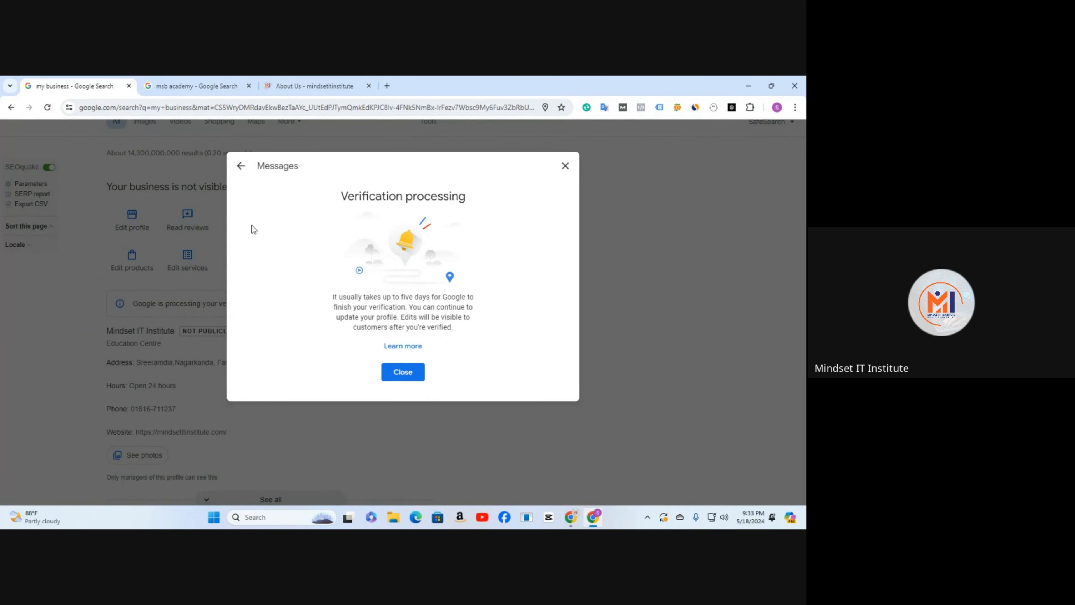
click(565, 166)
drag(202, 304, 341, 304)
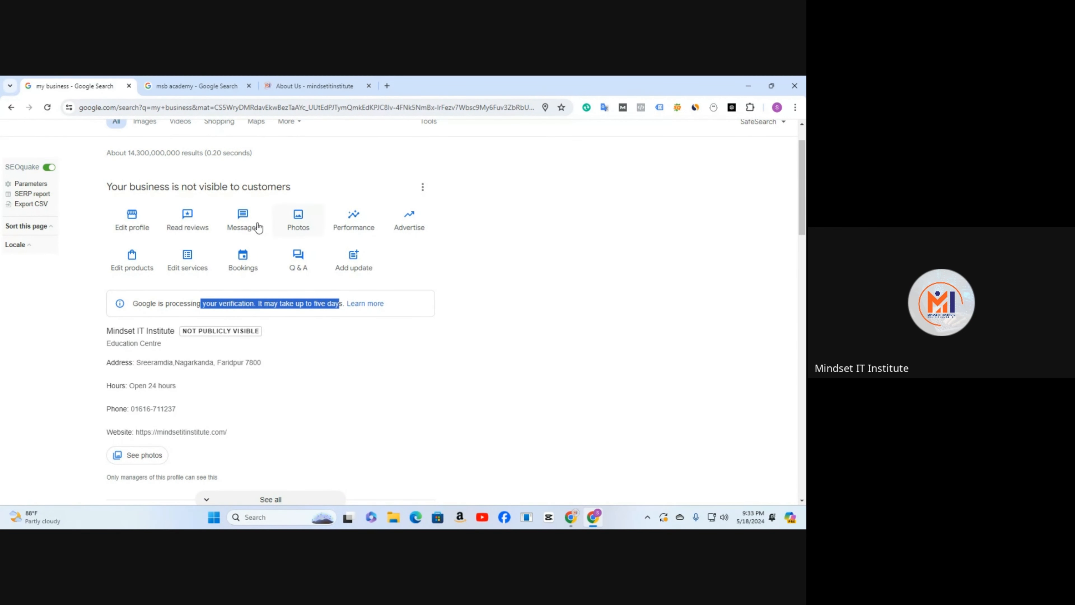
Upload Mindset IT Institute Logo.jpg as the logo in the profile's photos.
click(296, 222)
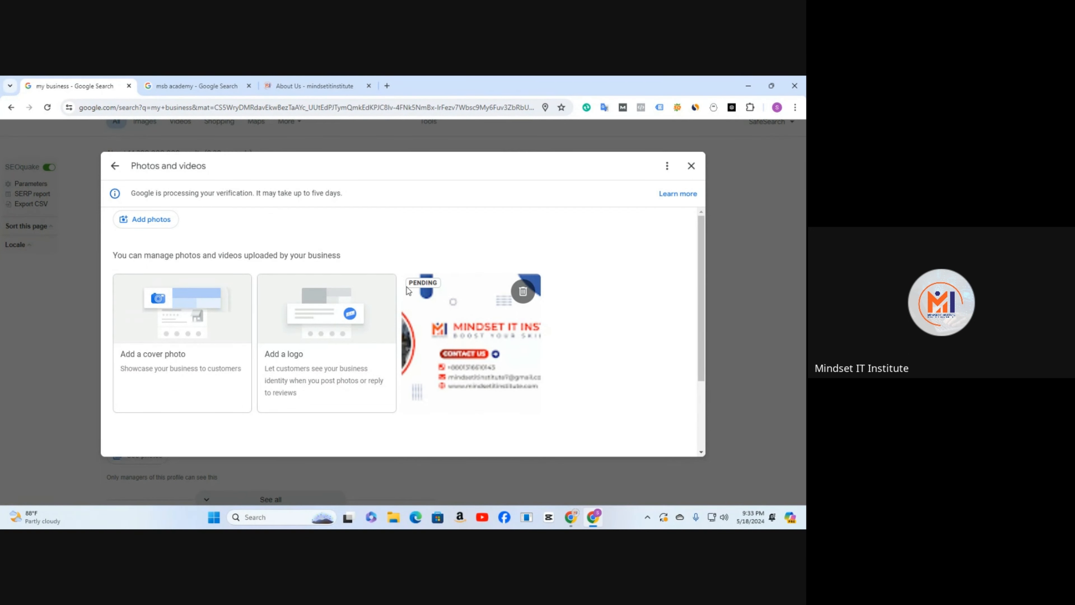
scroll(199, 273, down, 2)
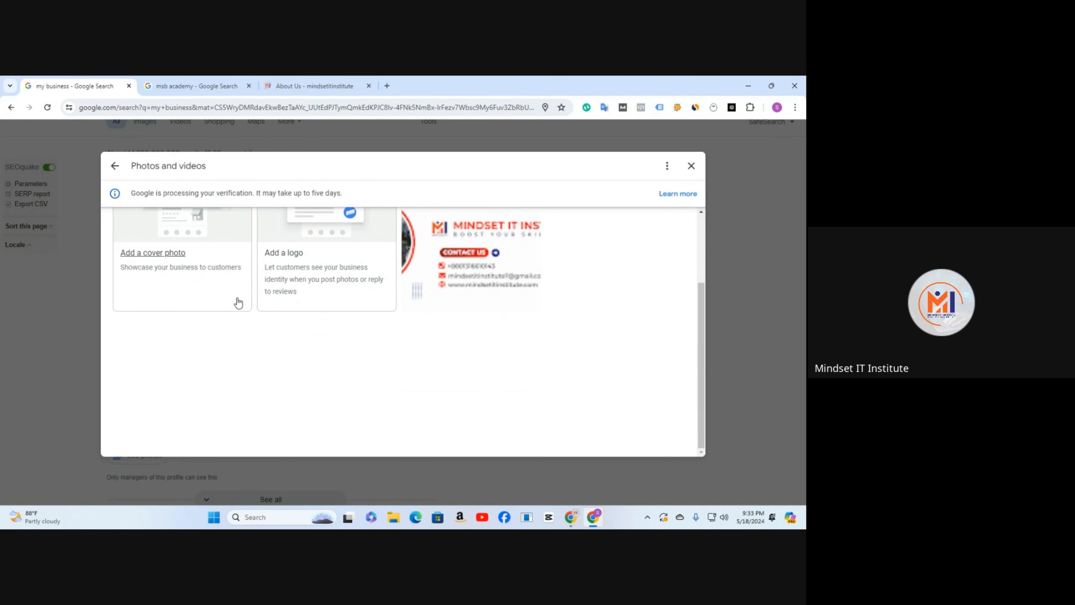
scroll(262, 309, up, 2)
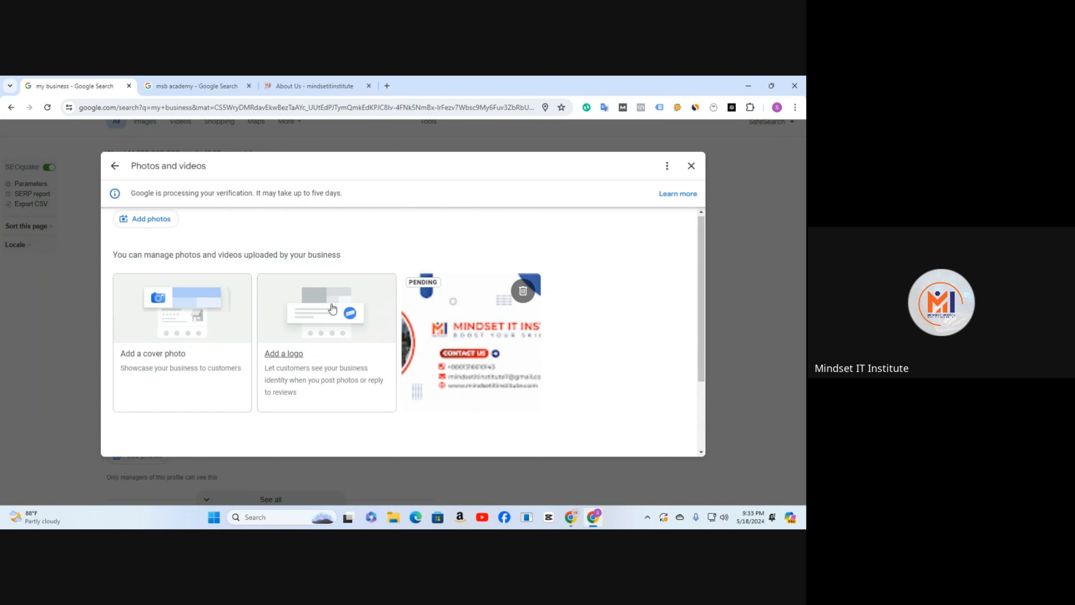
click(287, 357)
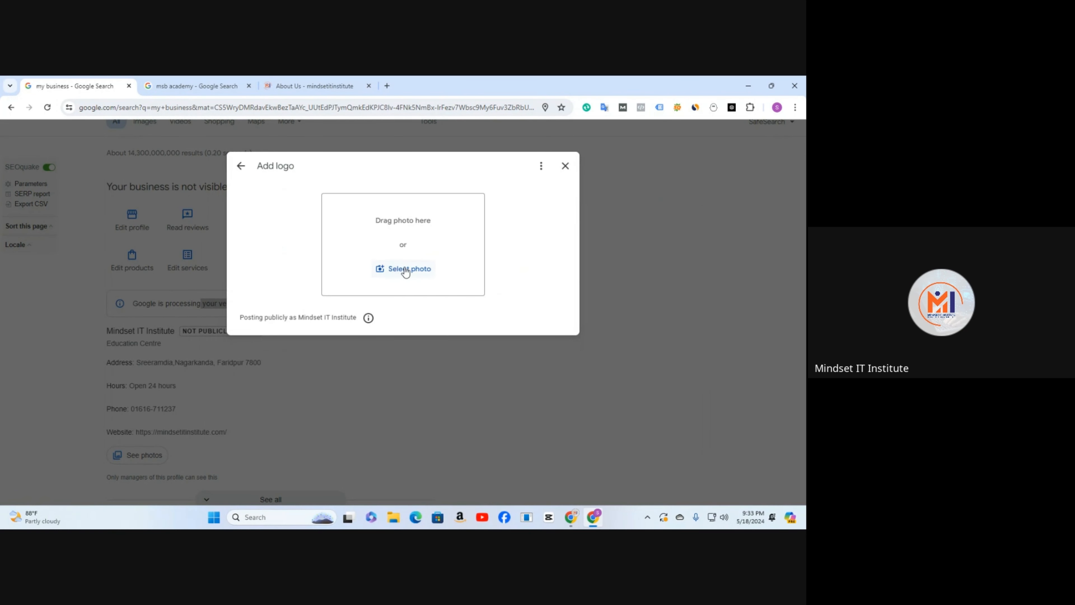
click(405, 271)
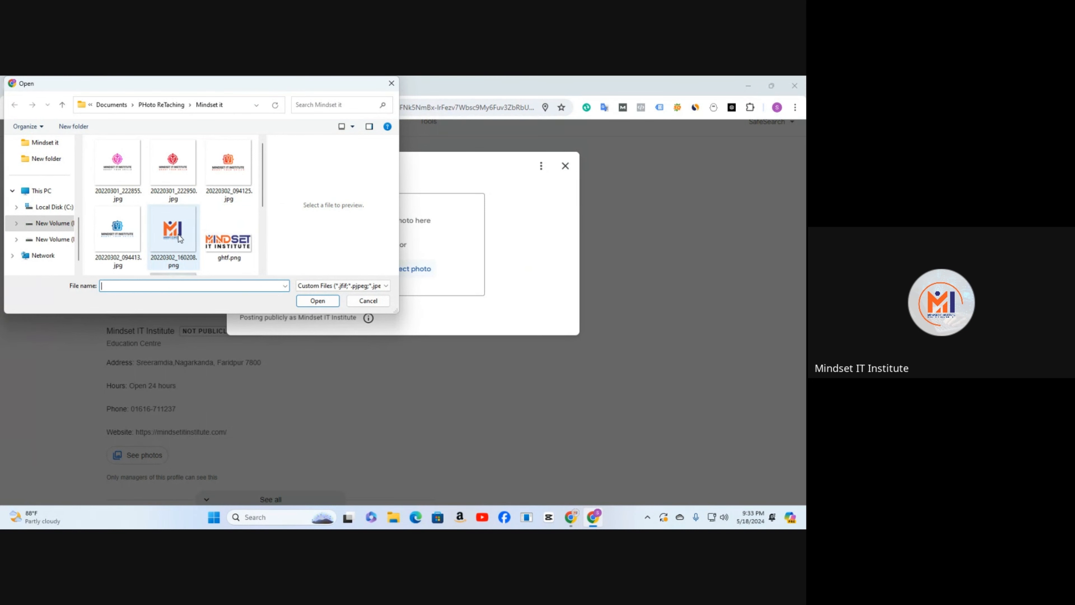
click(181, 239)
scroll(180, 239, down, 1)
click(178, 240)
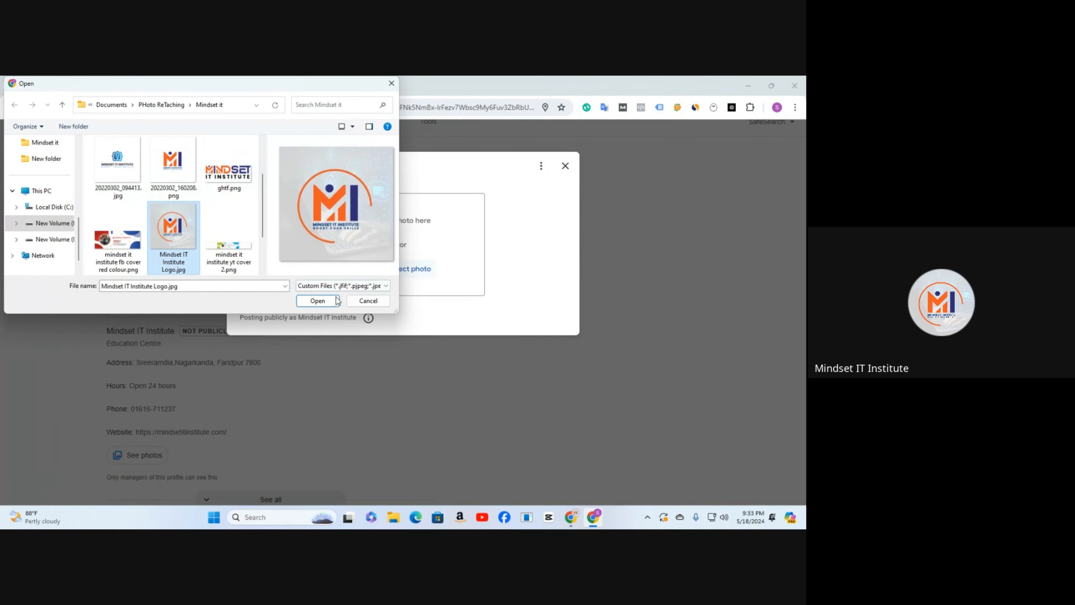
click(318, 301)
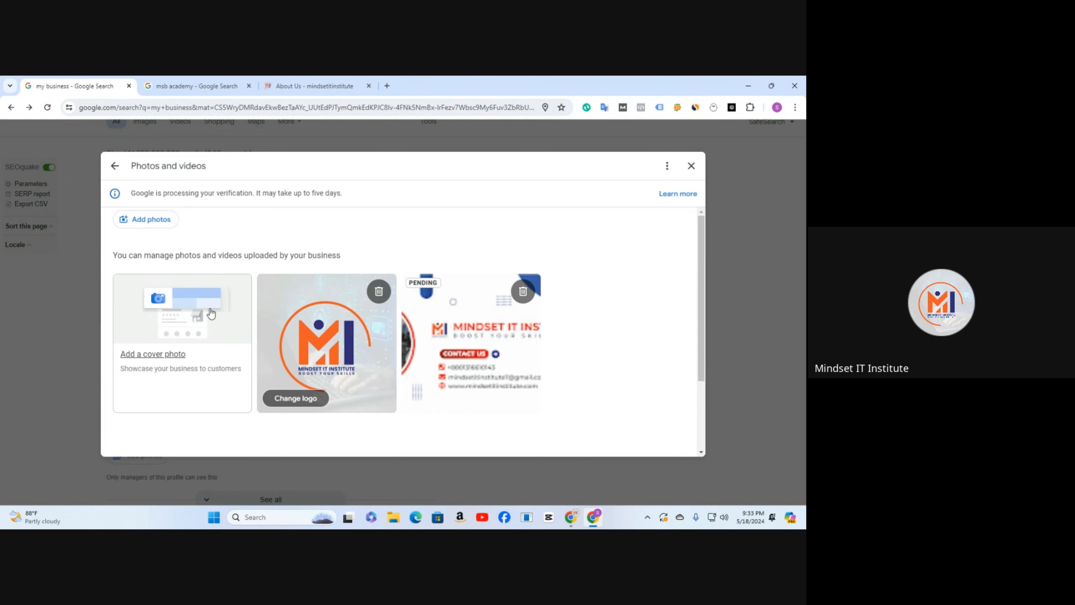
Delete the pending banner photo, and upload mindset it institute fb cover red colour.png as the profile's cover photo.
click(522, 293)
click(457, 354)
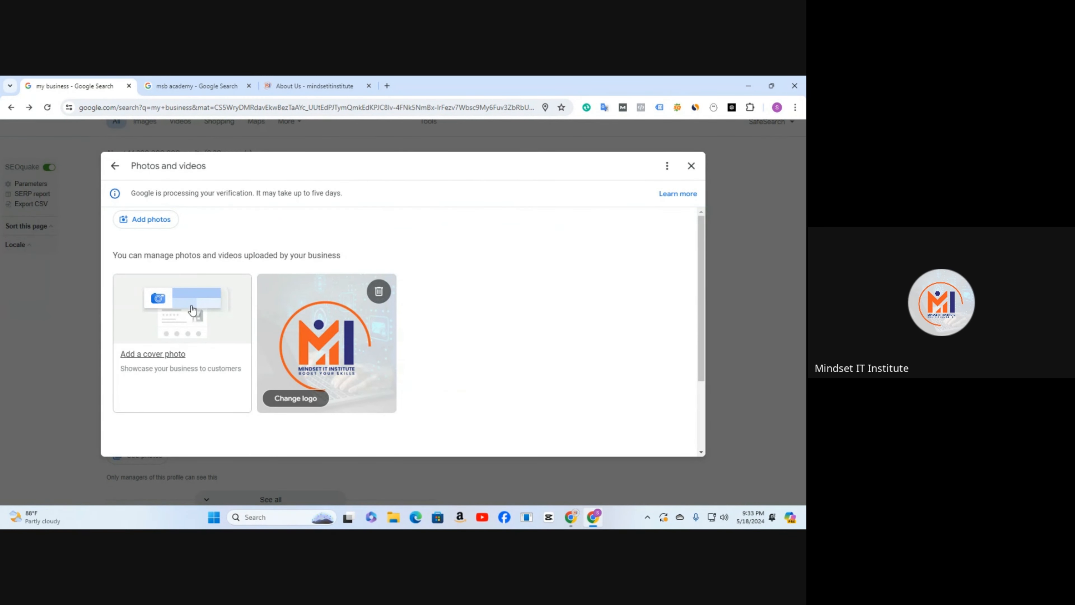
click(168, 359)
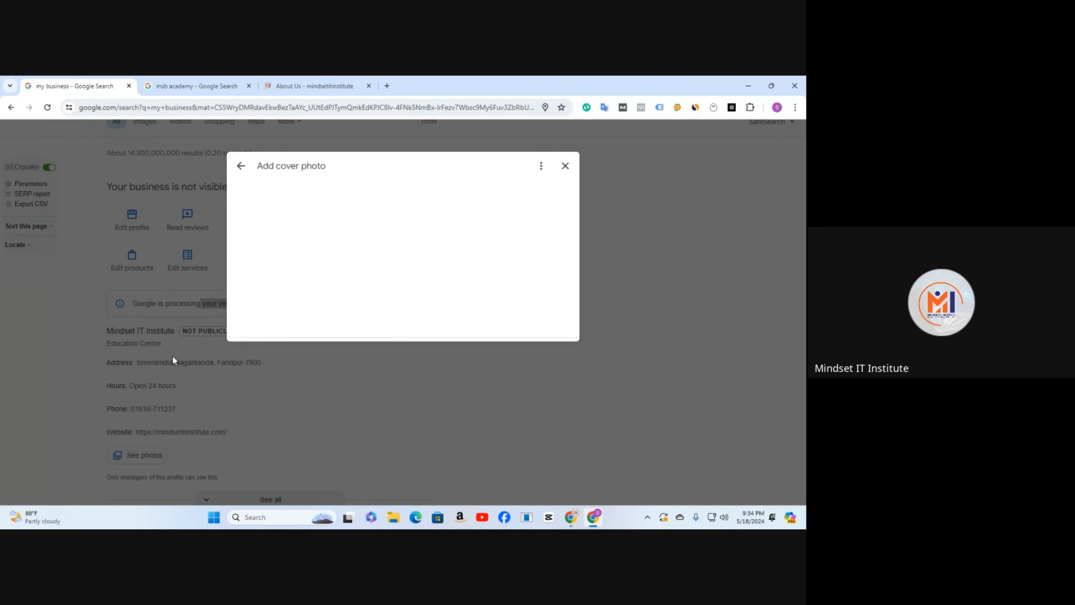
click(424, 280)
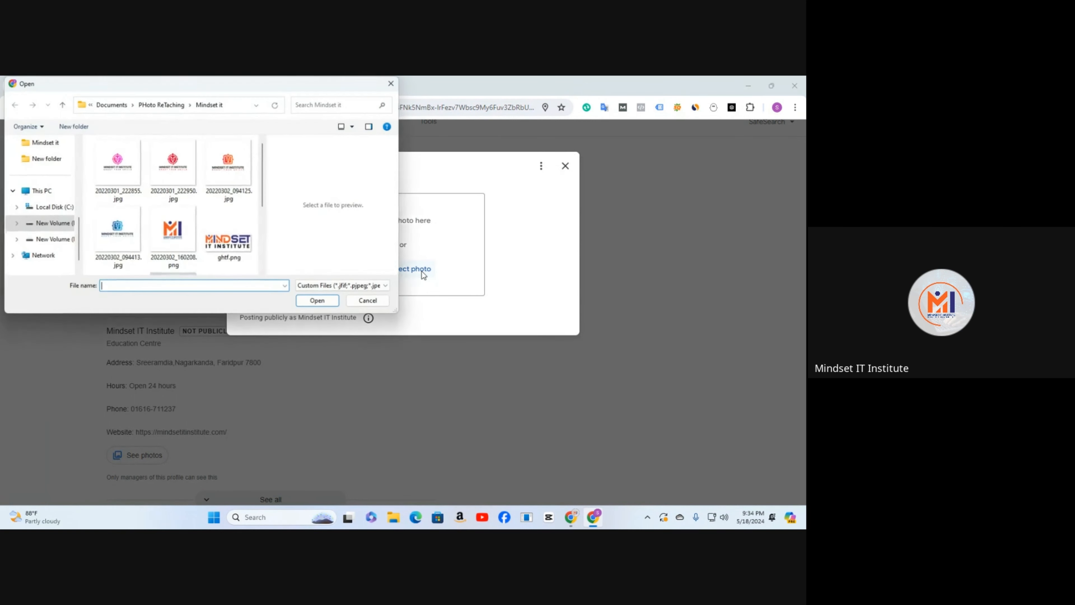
scroll(201, 227, down, 2)
click(138, 180)
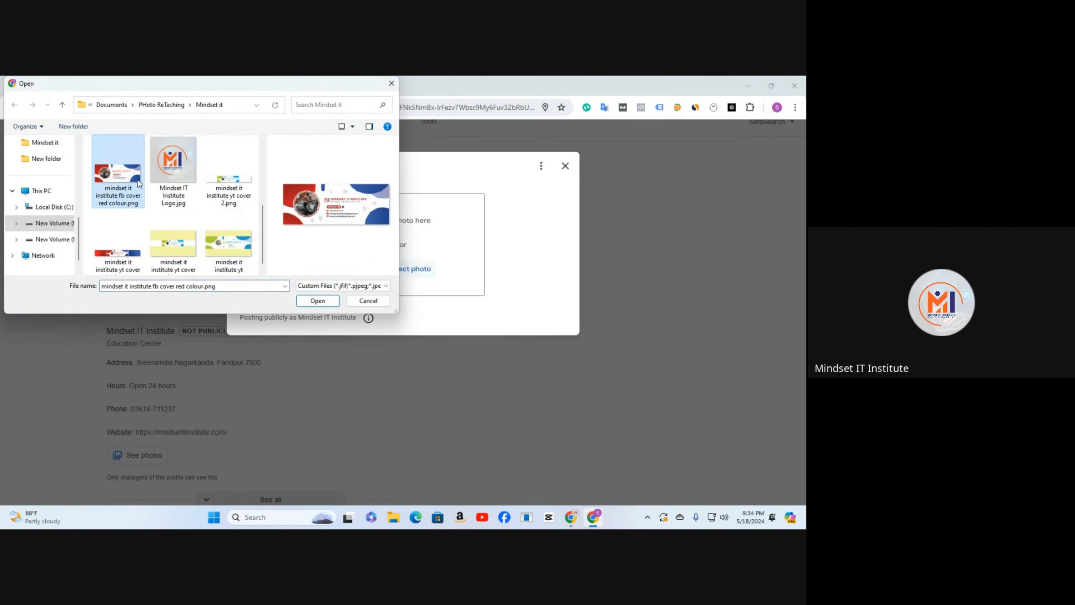
click(315, 301)
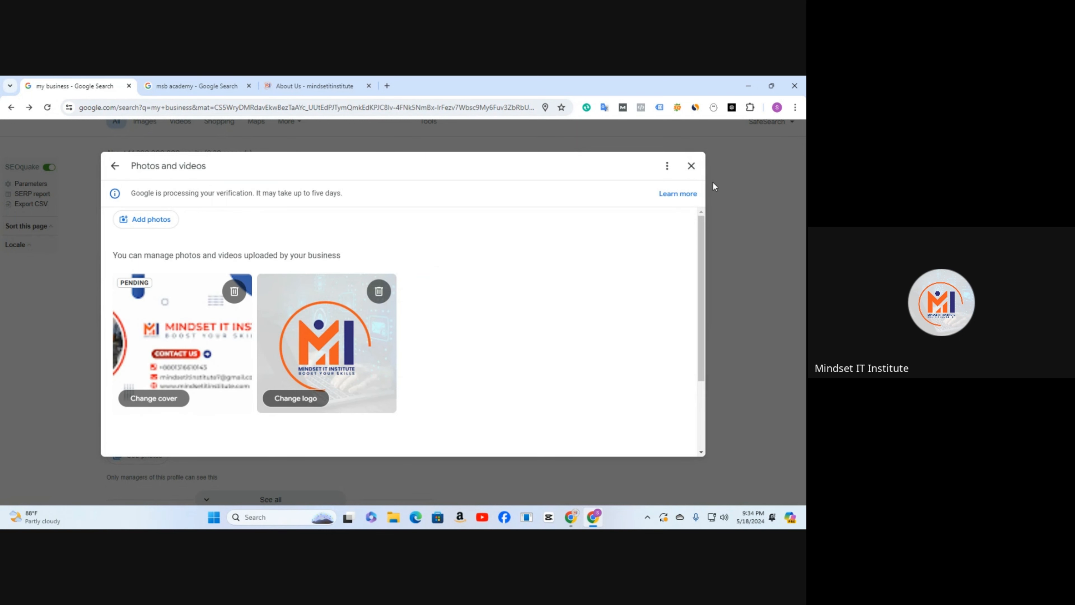
click(691, 165)
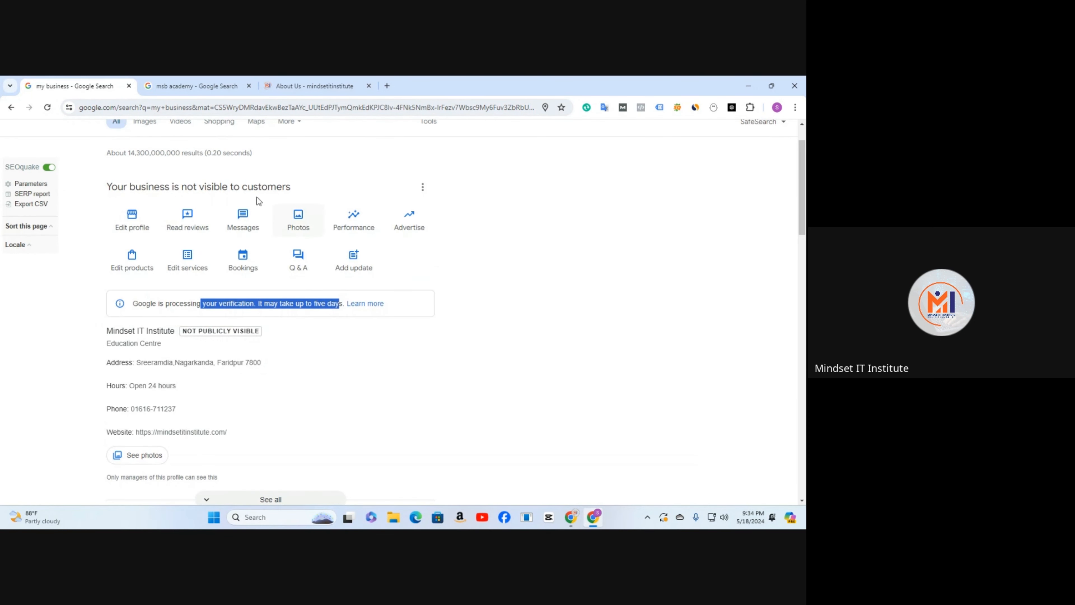
Check the business profile's Performance section and close it.
click(351, 229)
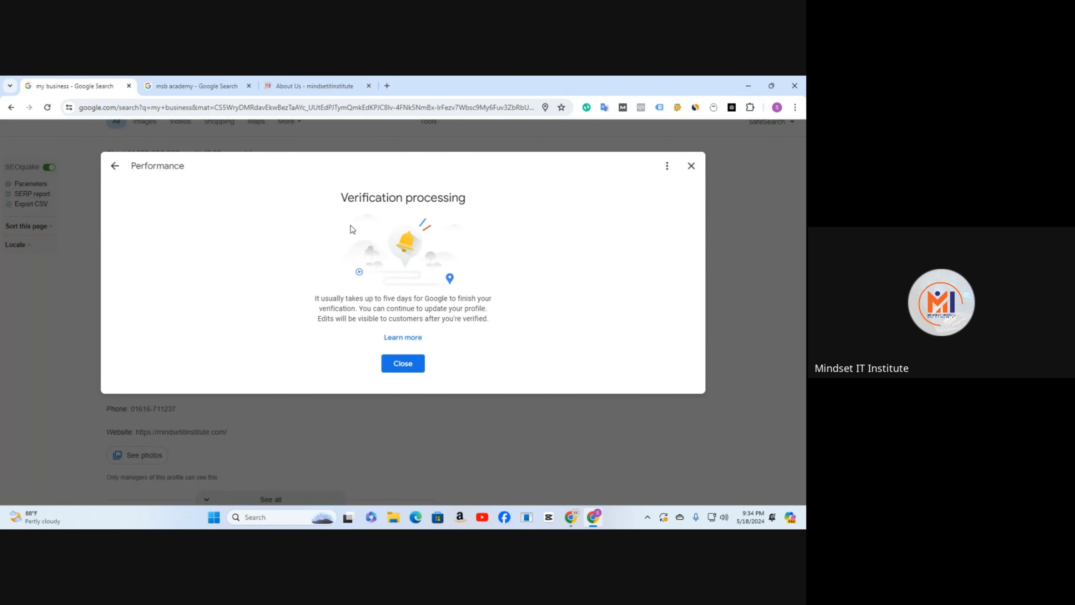
click(404, 367)
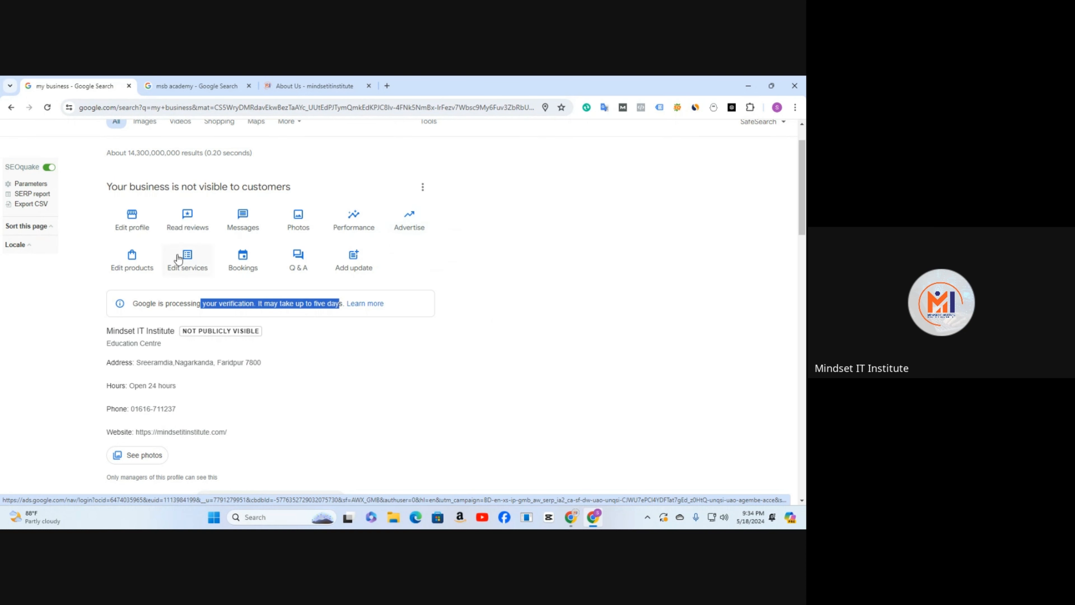
Start adding a product to the profile and look over its name, category, price, description and landing page URL fields.
click(136, 271)
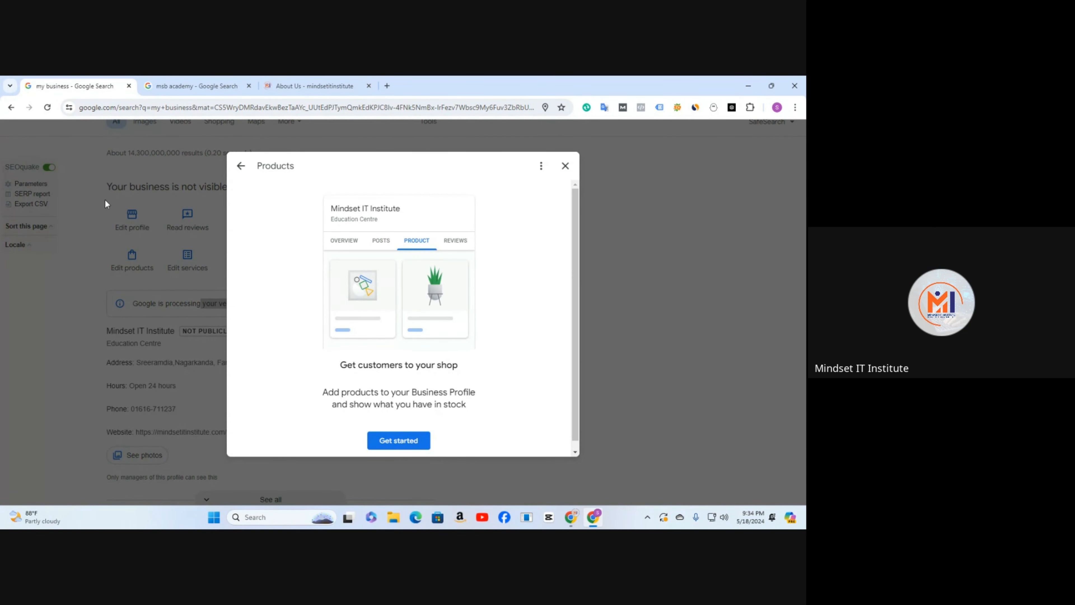
scroll(352, 309, down, 1)
scroll(353, 308, up, 1)
click(399, 441)
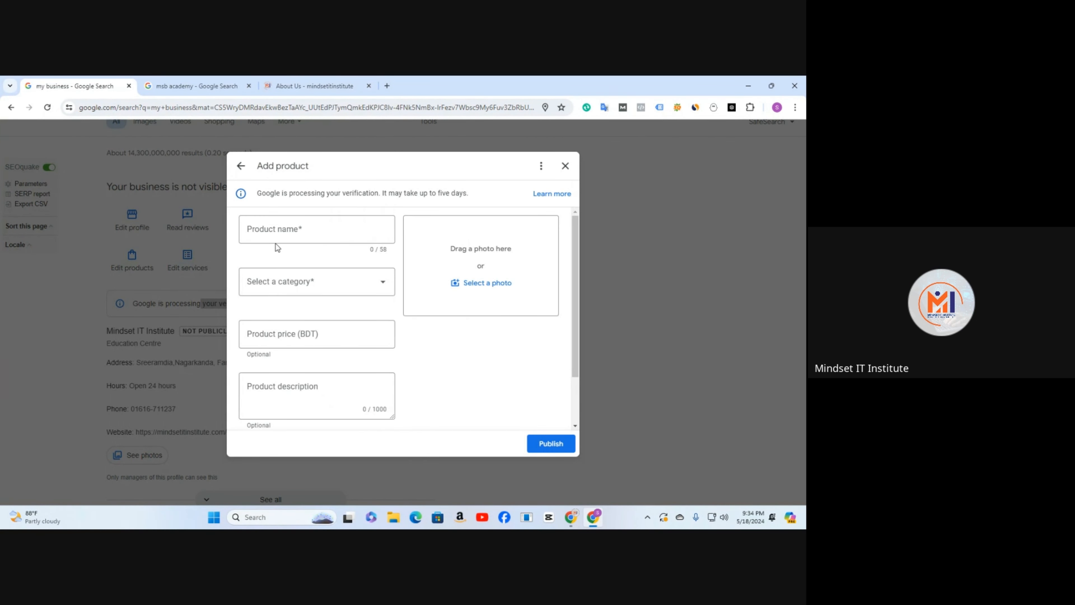
click(275, 234)
click(271, 274)
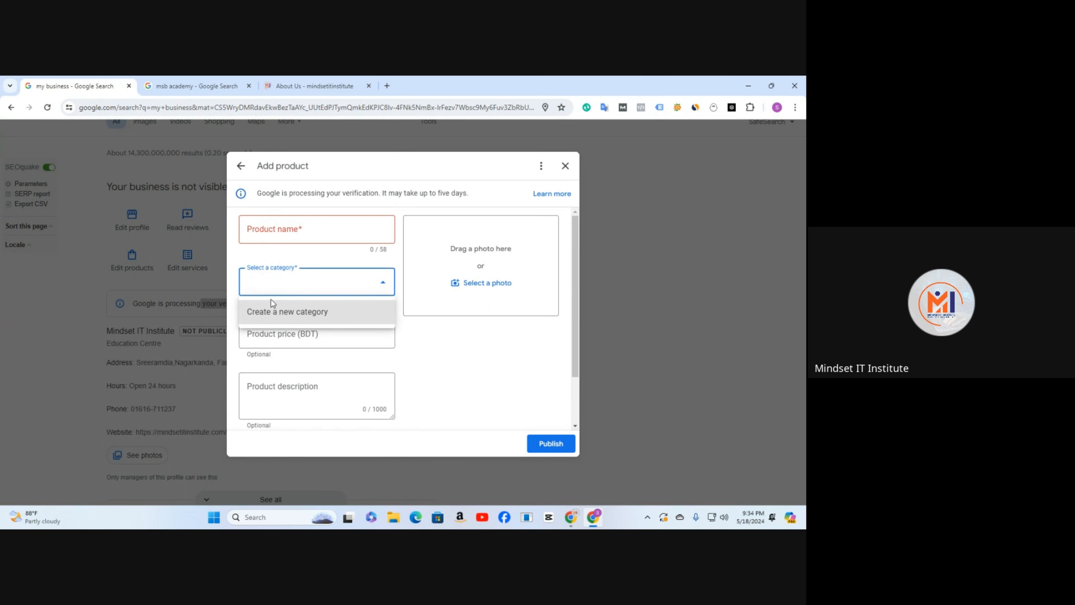
click(271, 344)
click(275, 390)
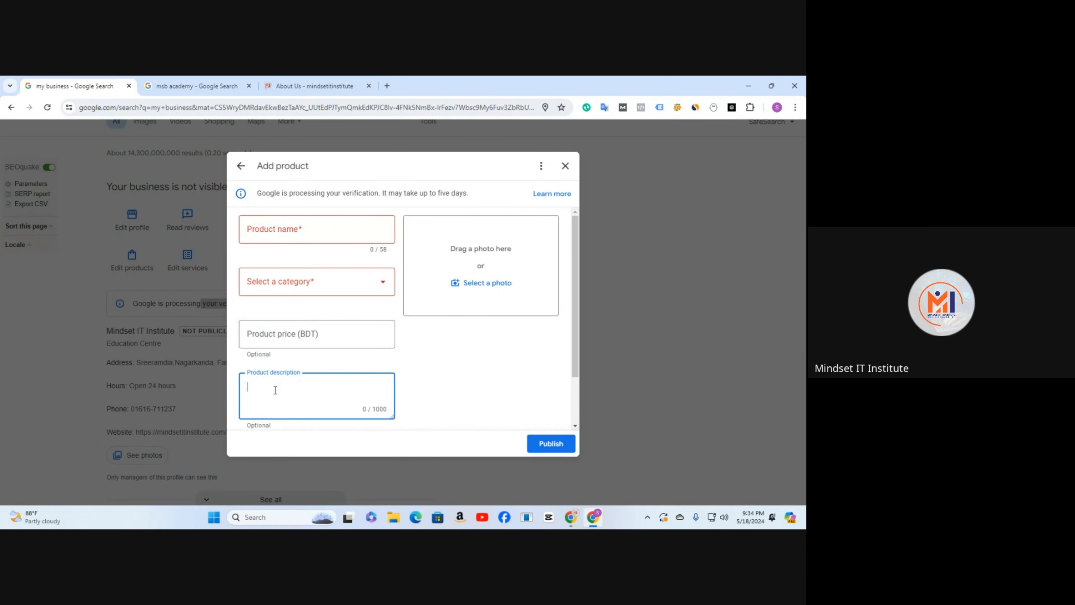
scroll(271, 390, down, 2)
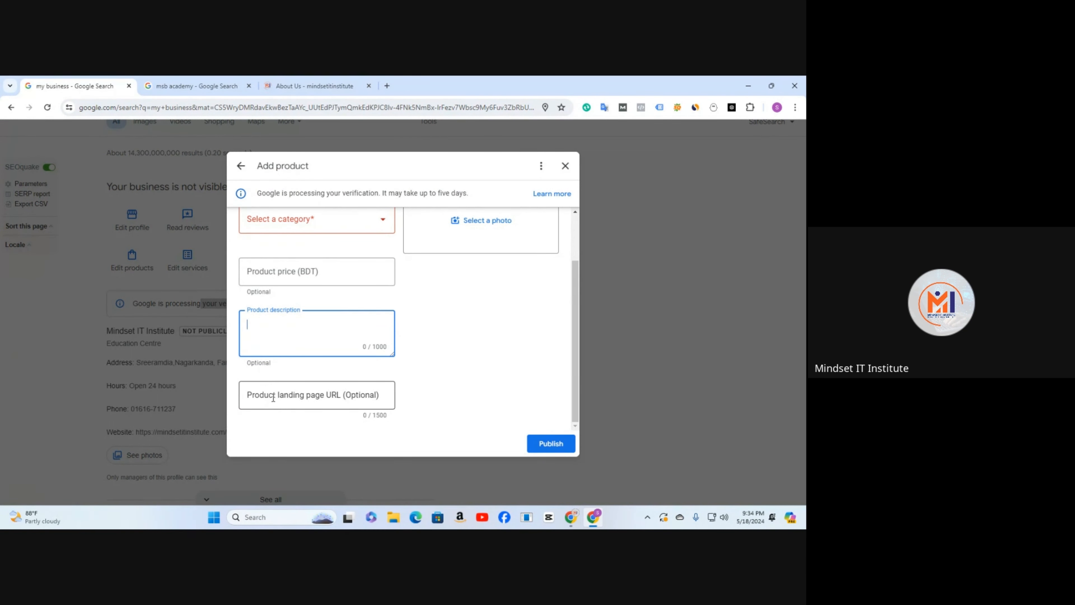
scroll(275, 381, up, 2)
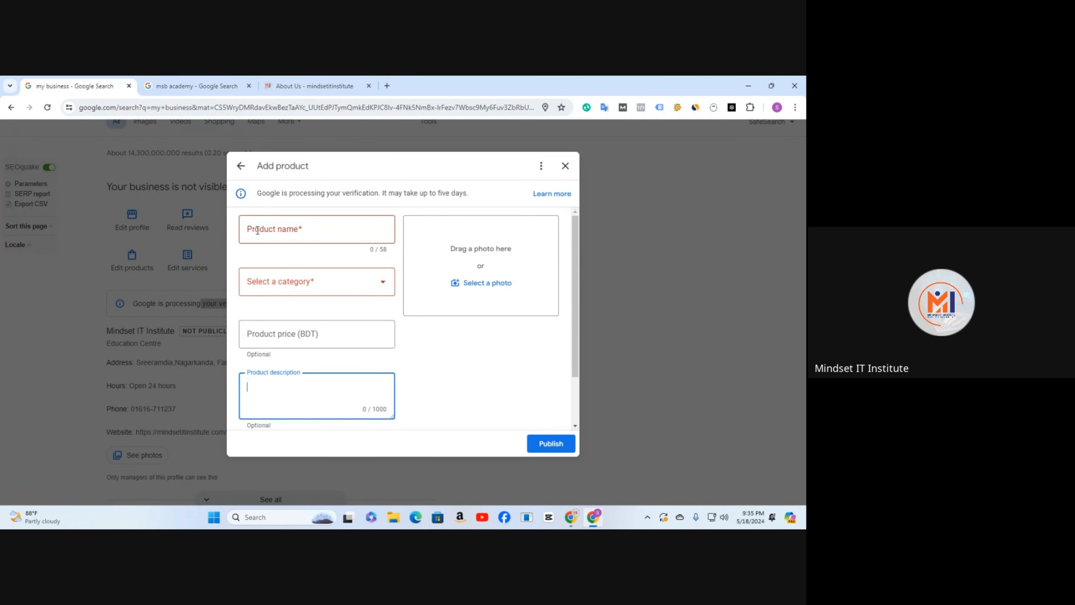
Open the Mindset IT Institute website's home page and find its popular online and offline courses.
click(258, 230)
click(310, 81)
scroll(225, 279, up, 5)
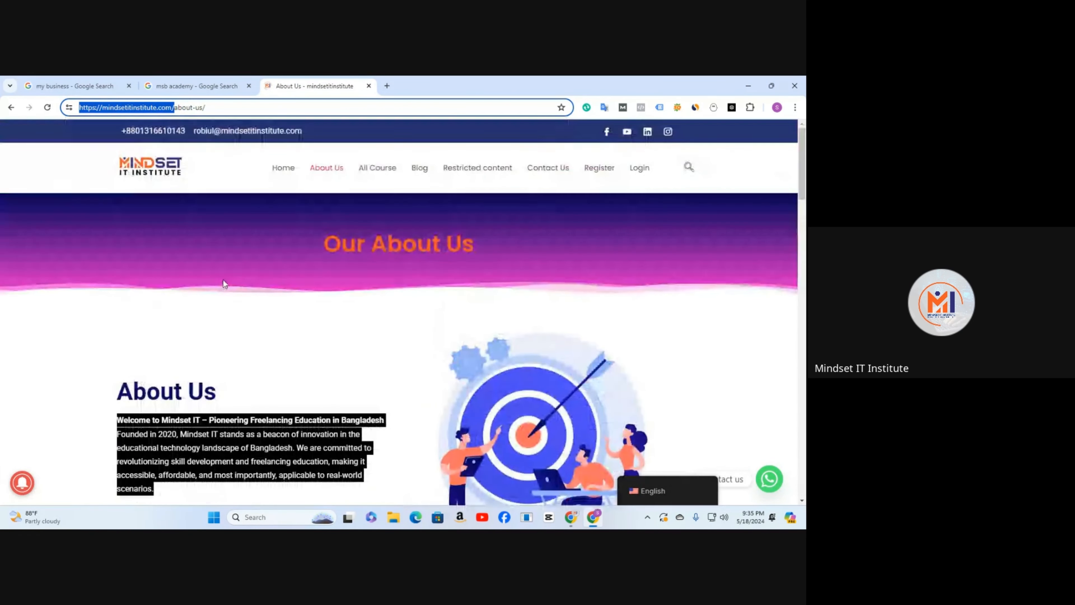
click(144, 170)
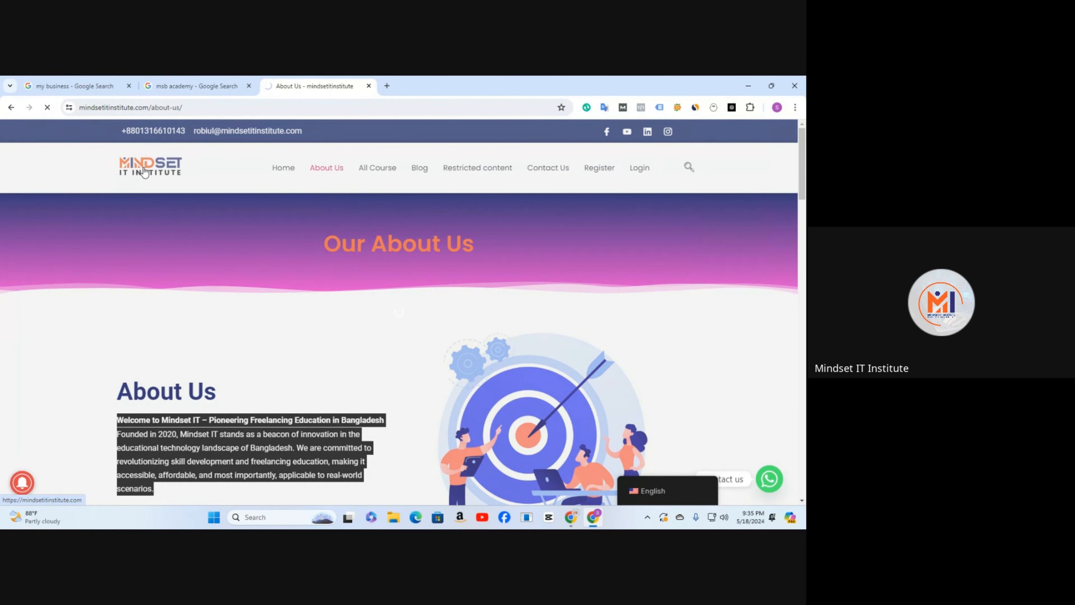
scroll(230, 370, down, 10)
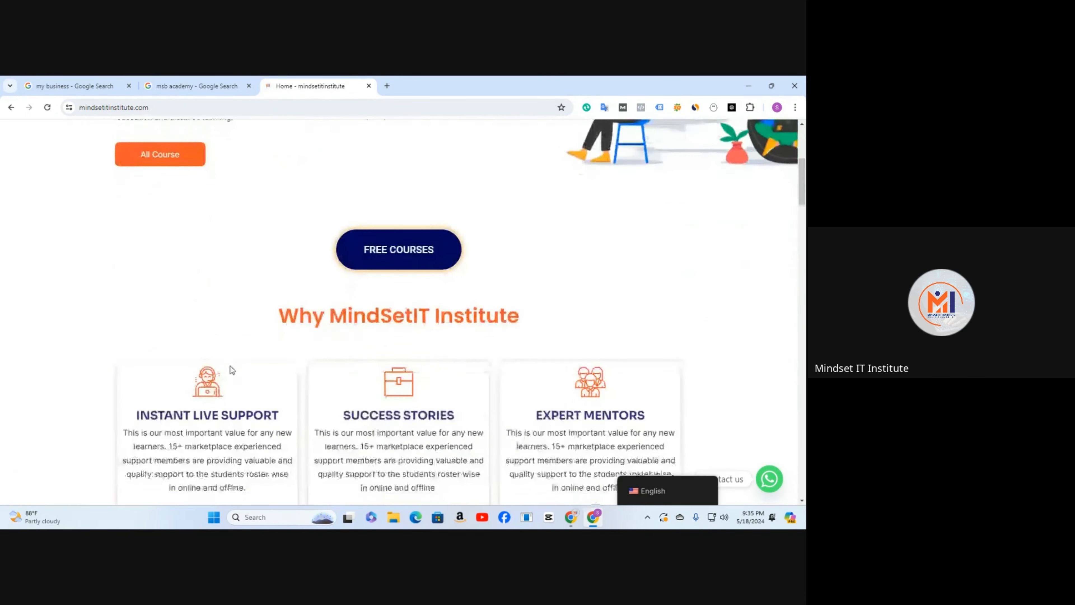
scroll(232, 370, down, 3)
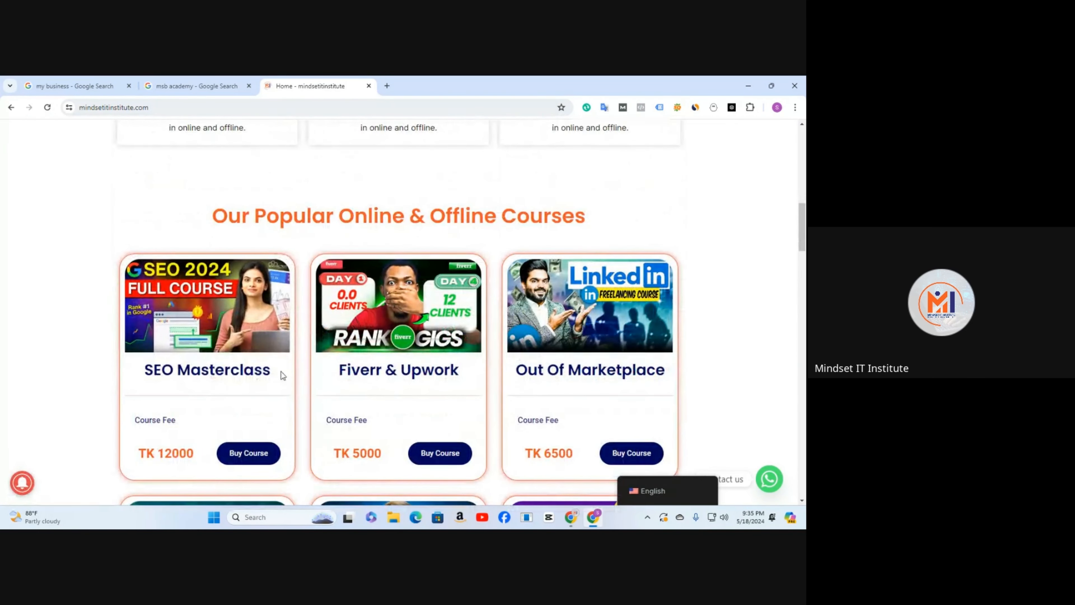
Copy the course title SEO Masterclass from the website and paste it as the product name.
drag(281, 376, 141, 375)
right_click(160, 371)
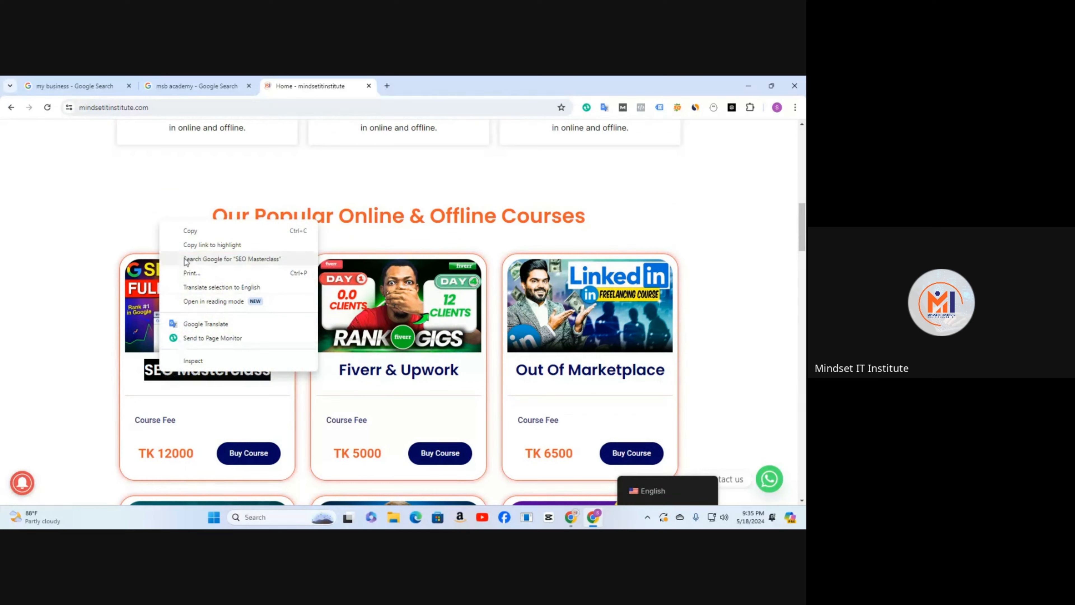
click(185, 231)
click(195, 85)
click(87, 84)
right_click(255, 229)
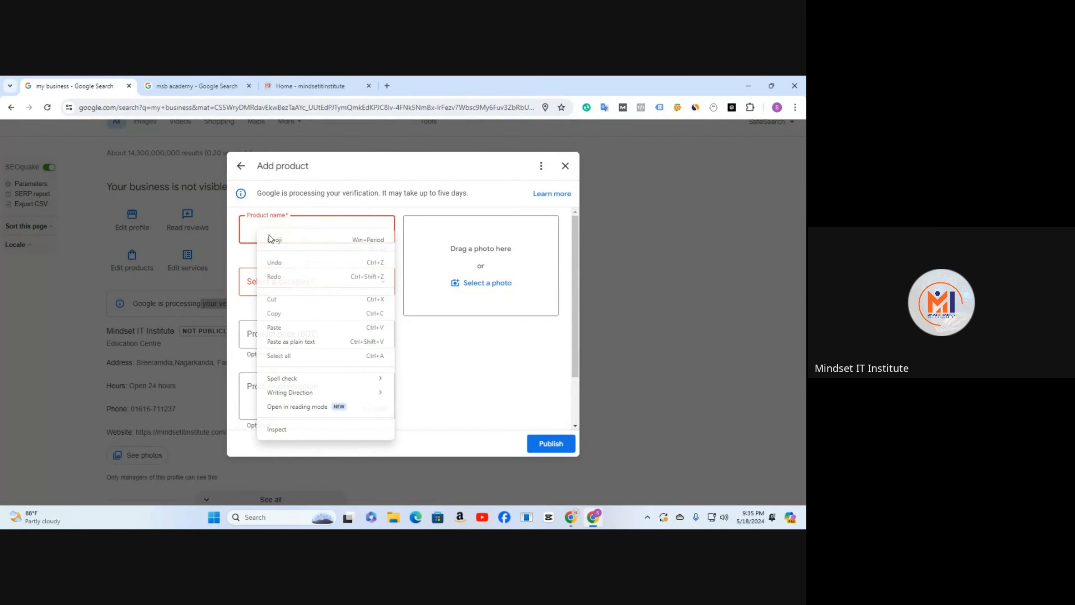
click(277, 324)
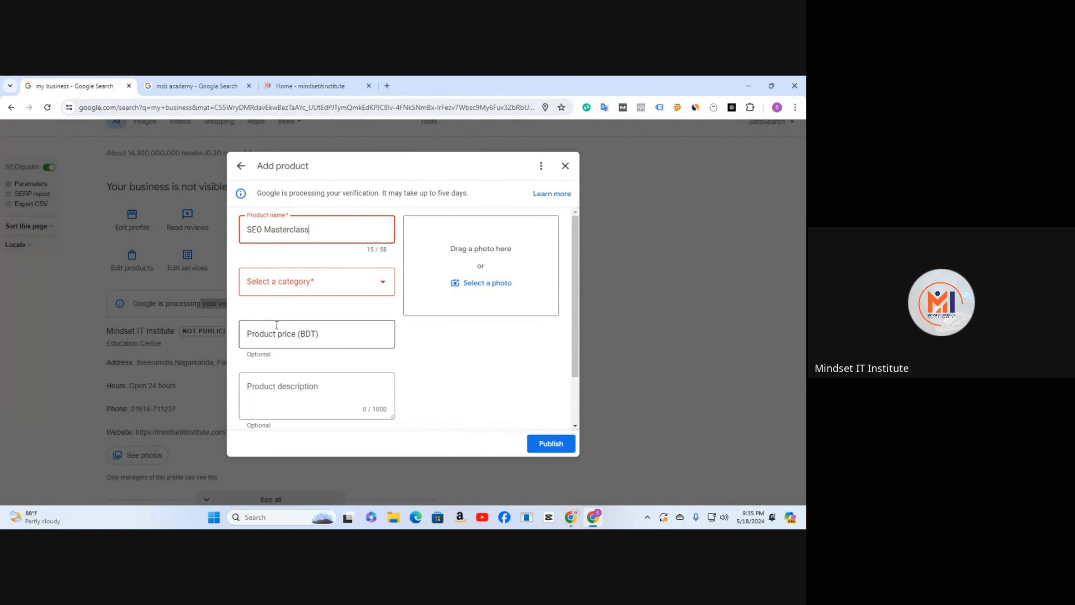
Create a new product category named "Course," and set the product price to 10000 BDT.
click(279, 289)
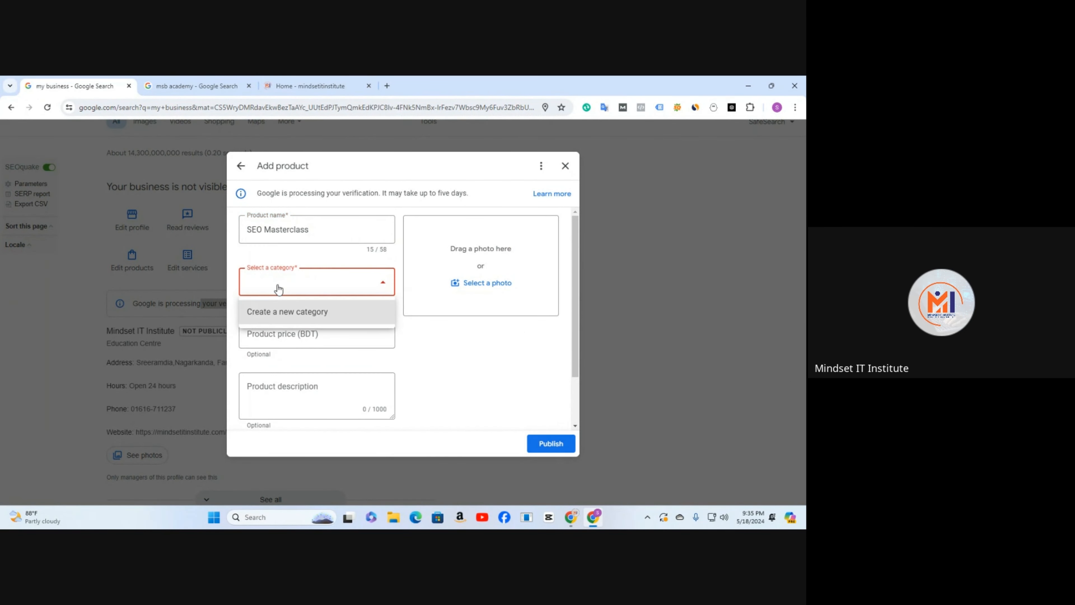
click(258, 283)
click(257, 283)
click(270, 317)
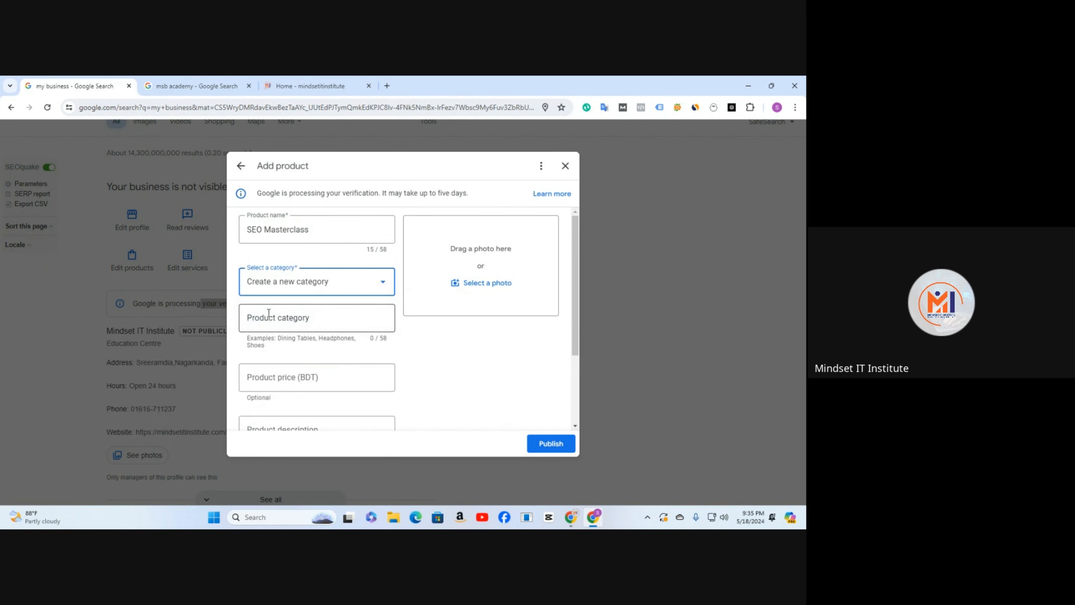
click(261, 317)
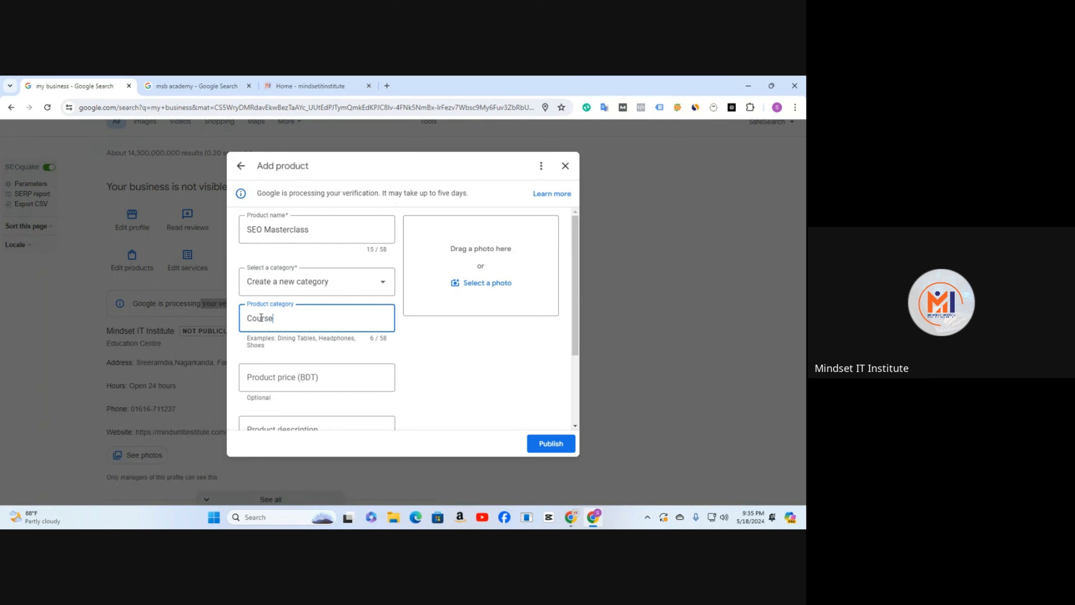
click(315, 355)
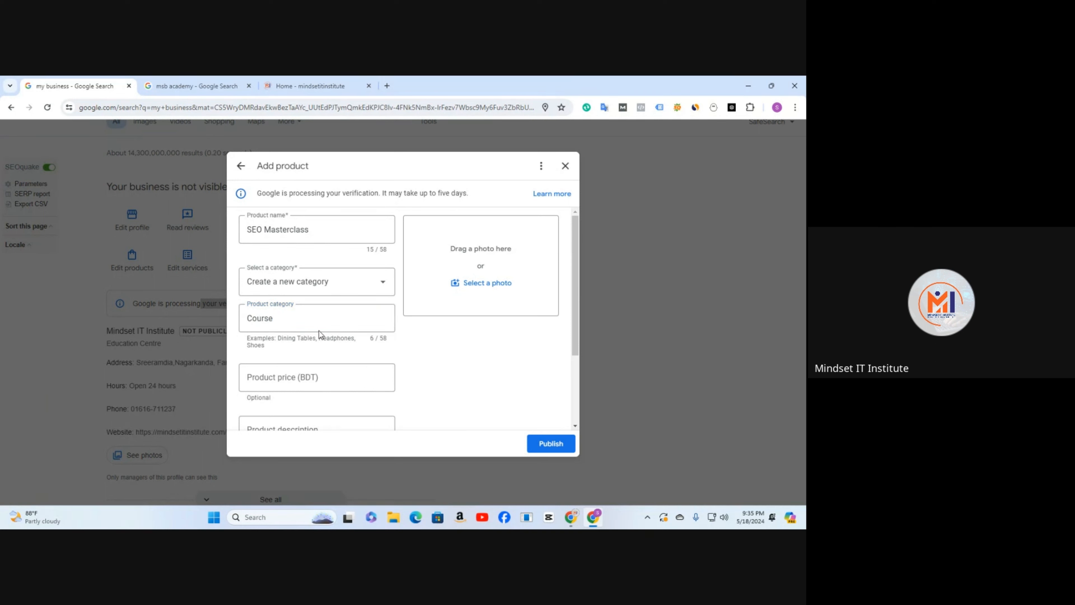
click(337, 293)
click(357, 359)
click(329, 317)
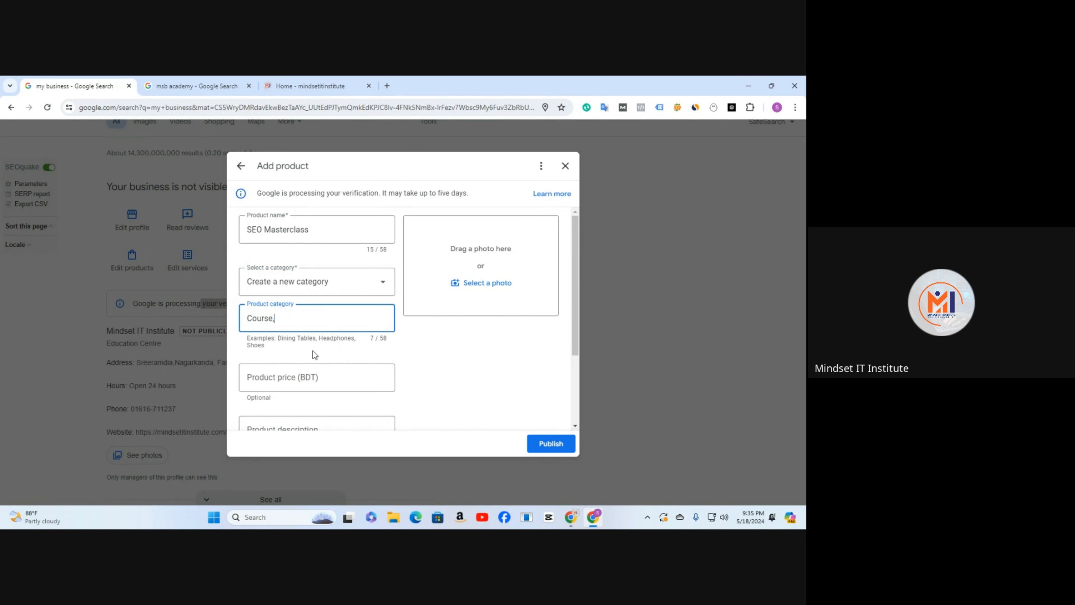
click(274, 376)
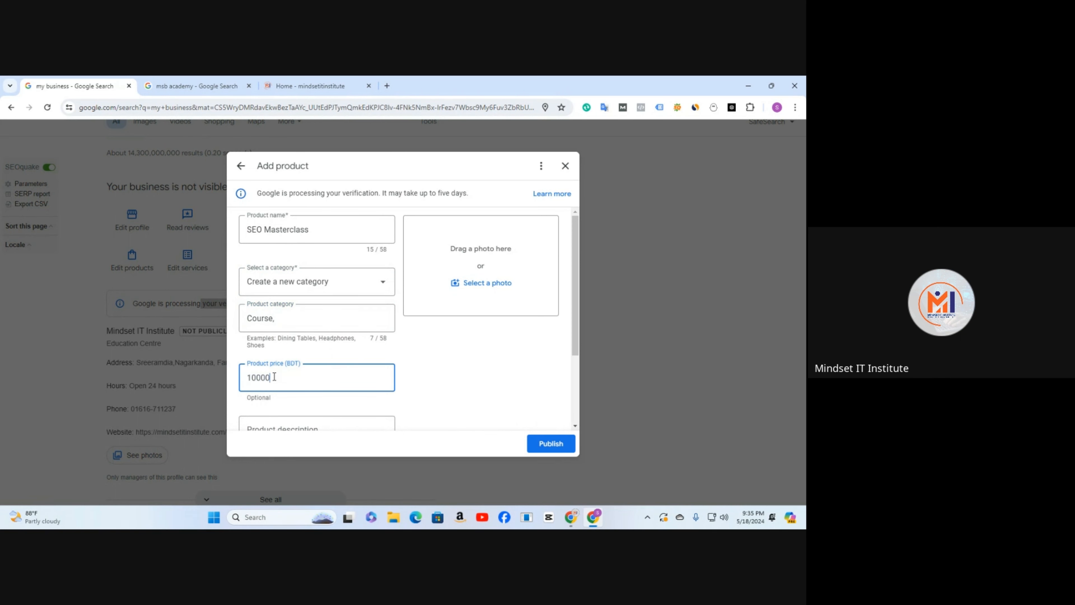
Open the SEO Masterclass course page on the institute's website and expand its full About Course text.
scroll(275, 376, down, 1)
click(271, 383)
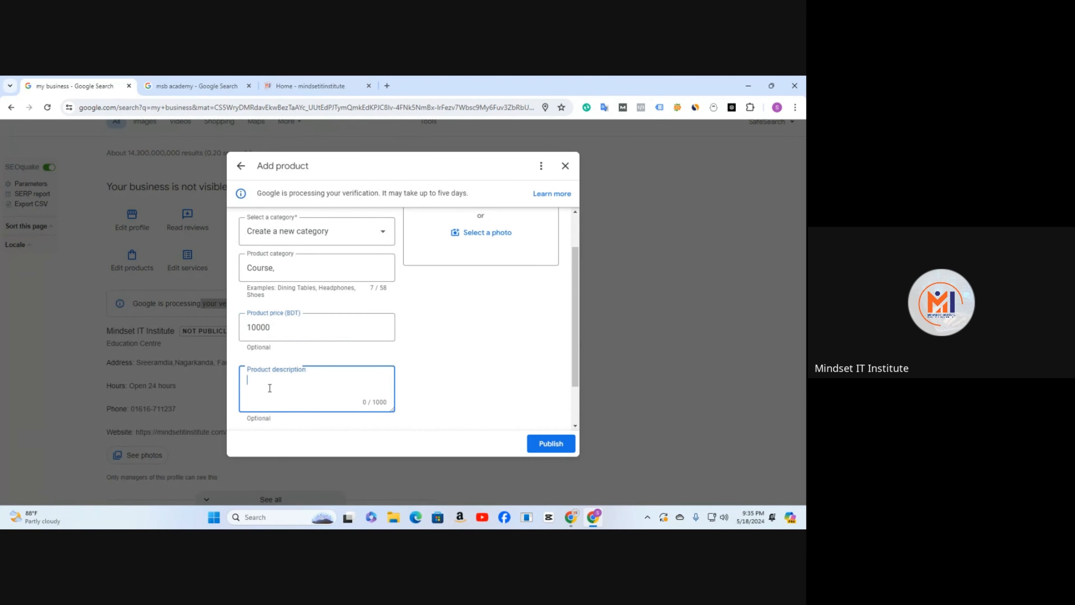
click(194, 85)
click(309, 86)
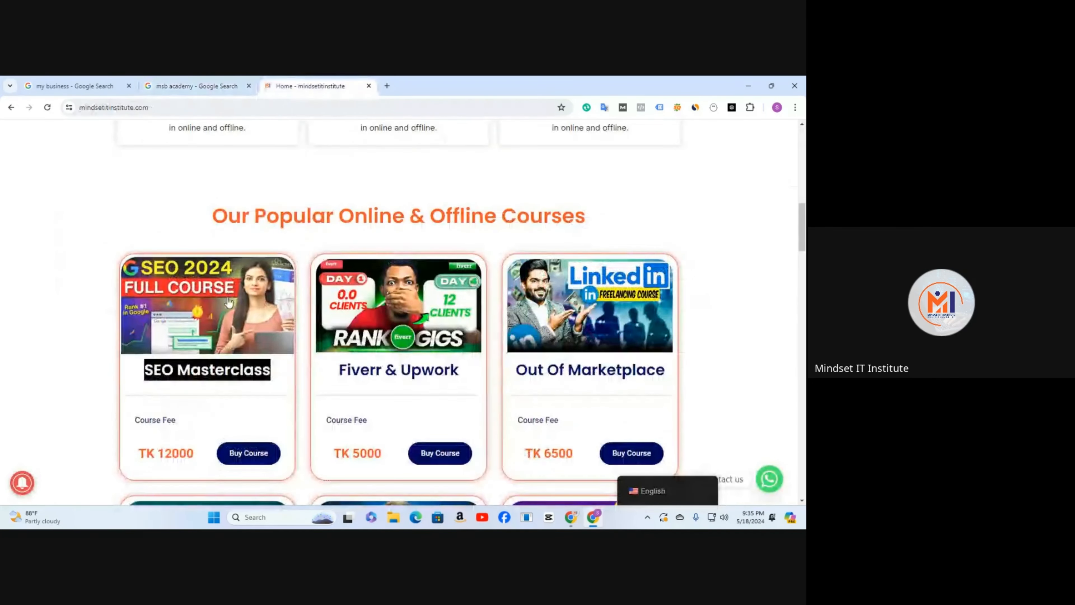
scroll(184, 242, down, 3)
click(211, 177)
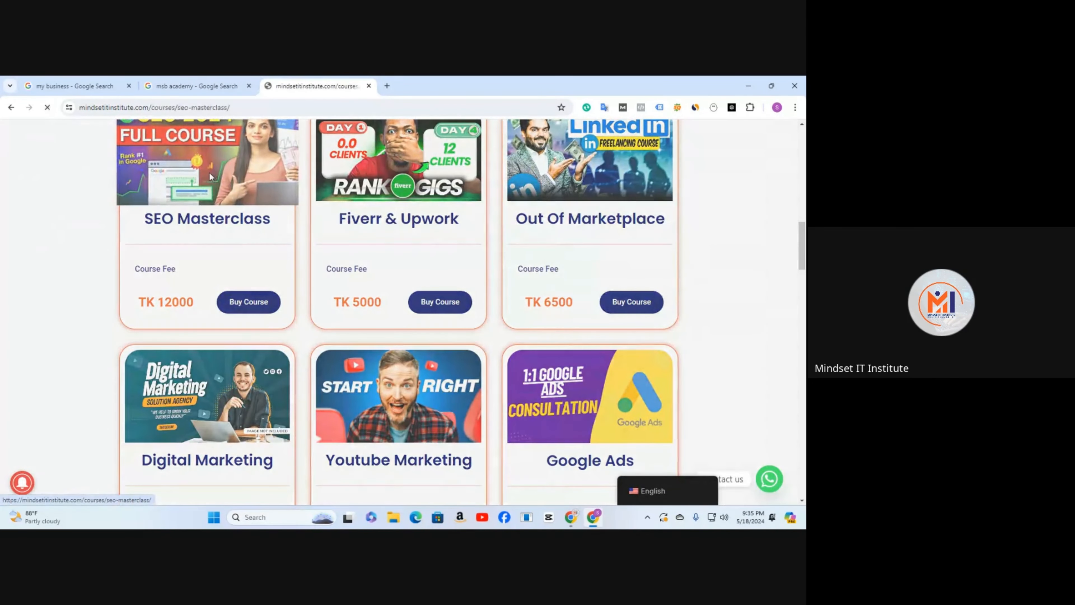
scroll(215, 192, down, 8)
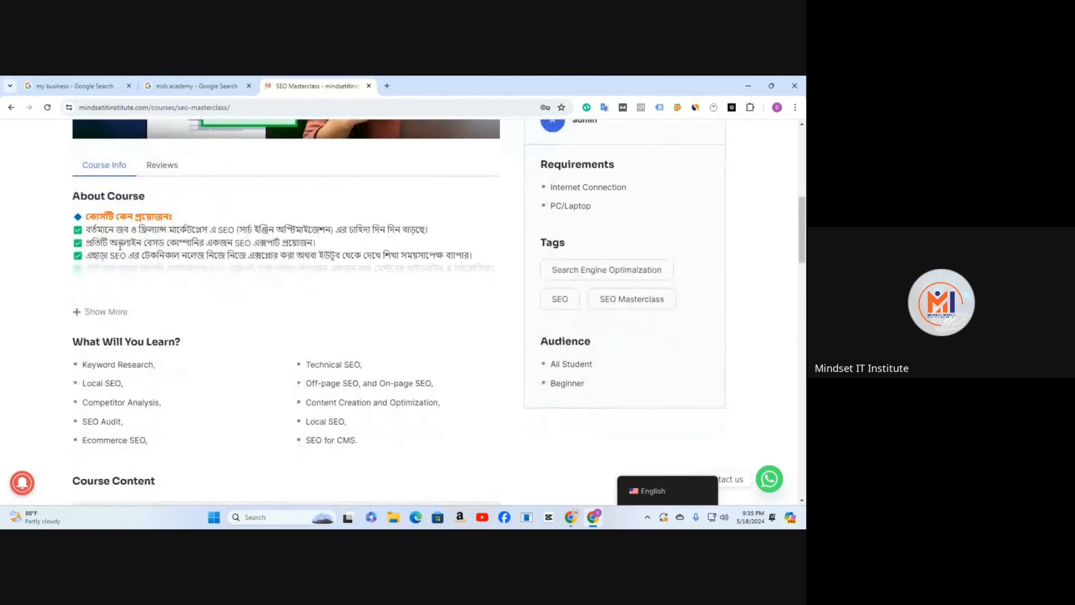
click(83, 319)
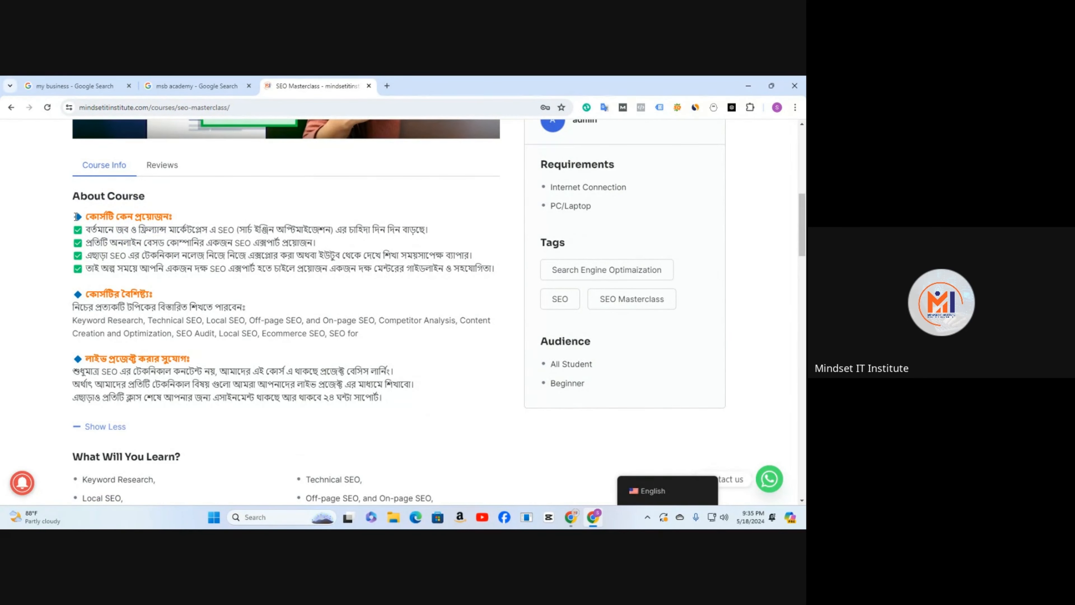
Copy the whole About Course text and paste it as the product description.
drag(76, 216, 360, 416)
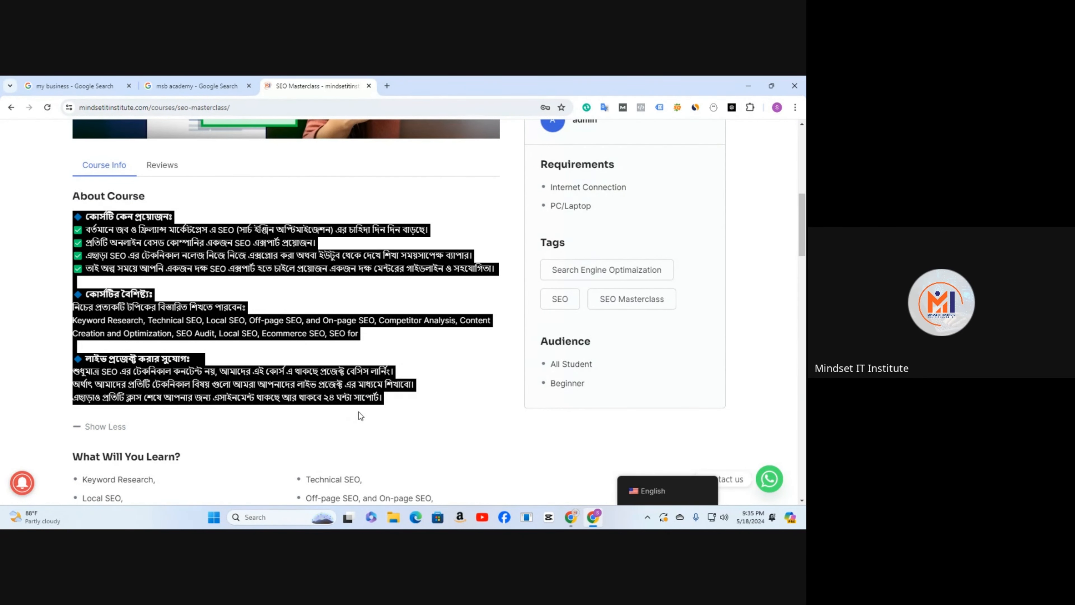
right_click(198, 333)
click(230, 337)
click(193, 85)
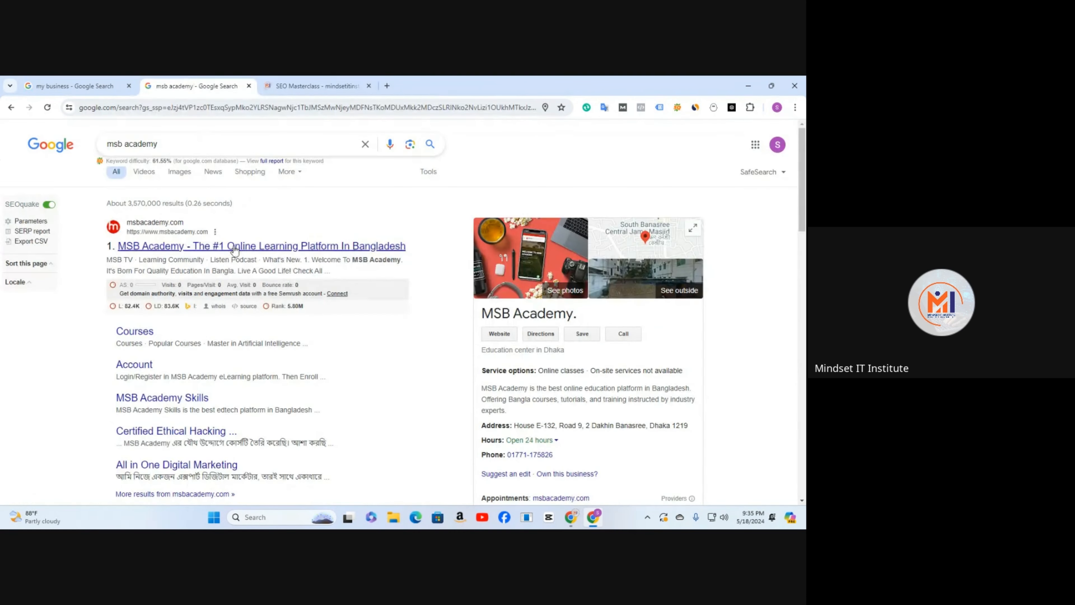
click(63, 86)
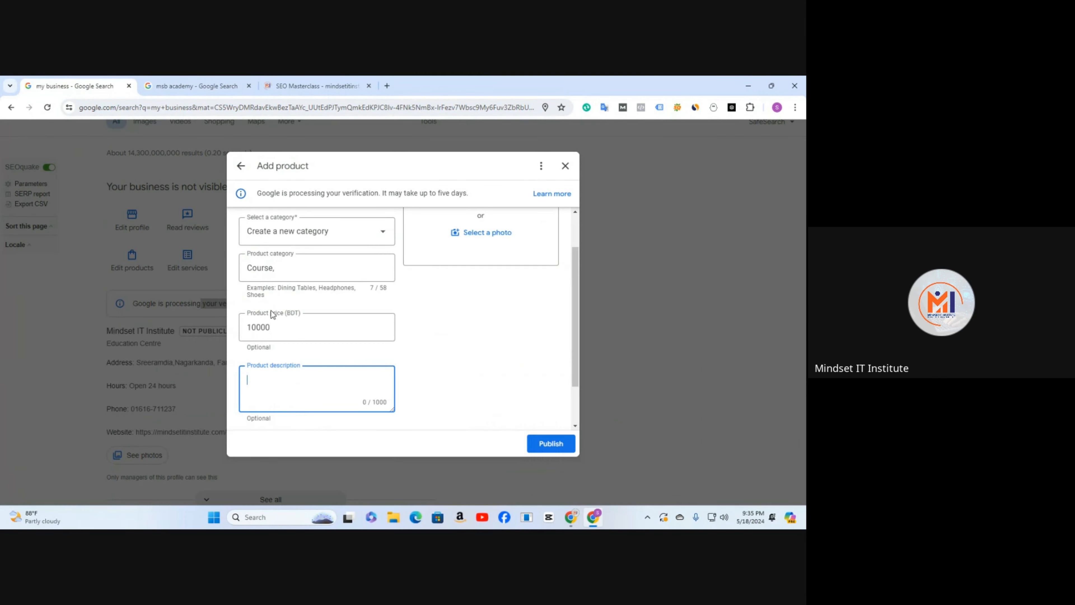
right_click(262, 370)
click(285, 294)
Copy the SEO Masterclass course page's address and paste it as the product landing page URL.
scroll(309, 385, up, 4)
scroll(338, 365, down, 2)
click(288, 391)
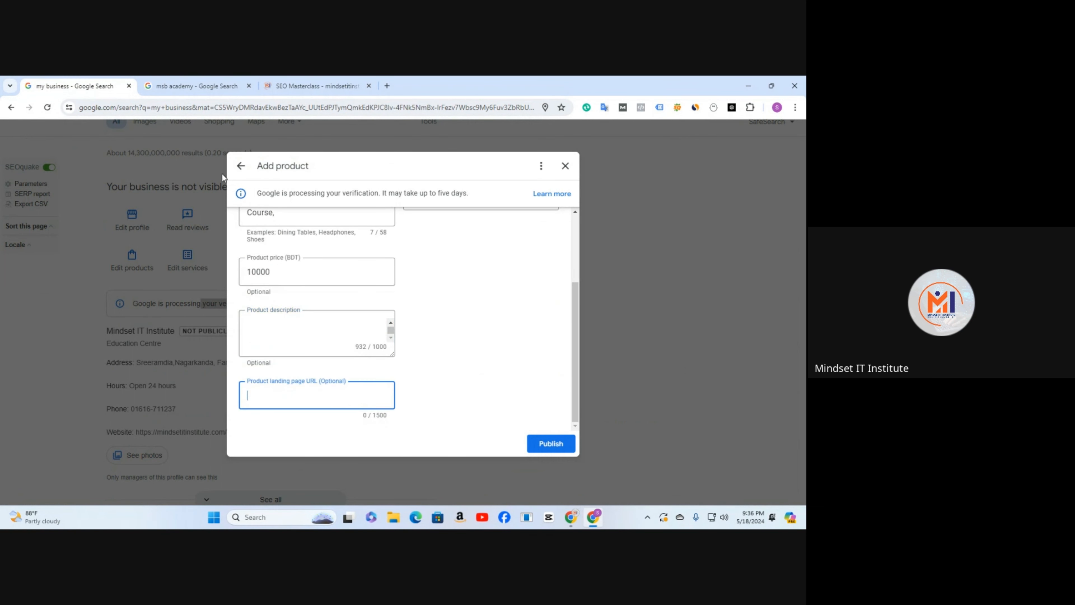
click(301, 85)
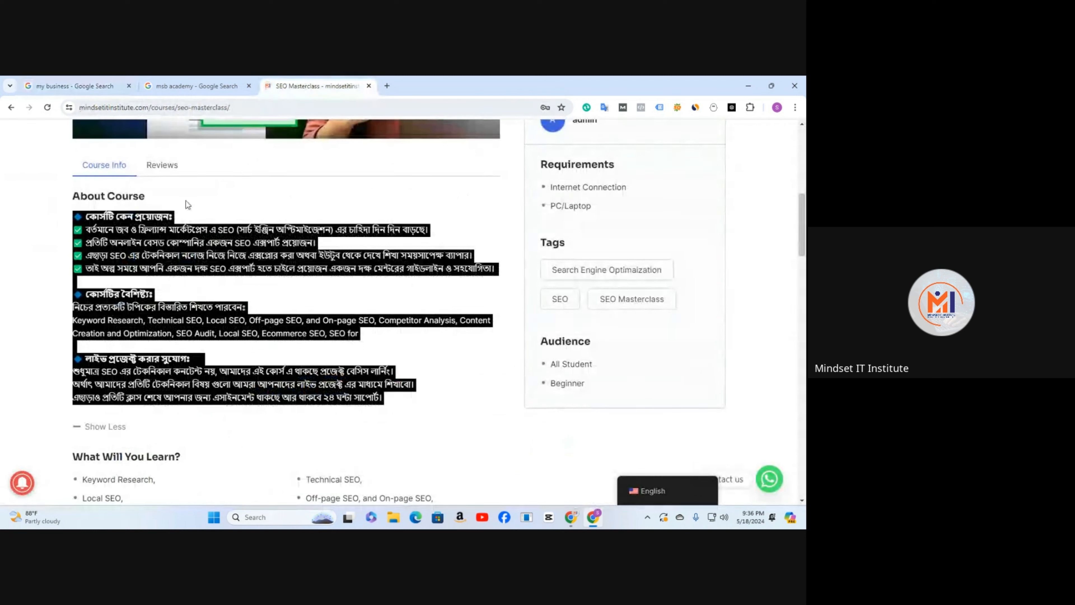
right_click(202, 107)
click(225, 193)
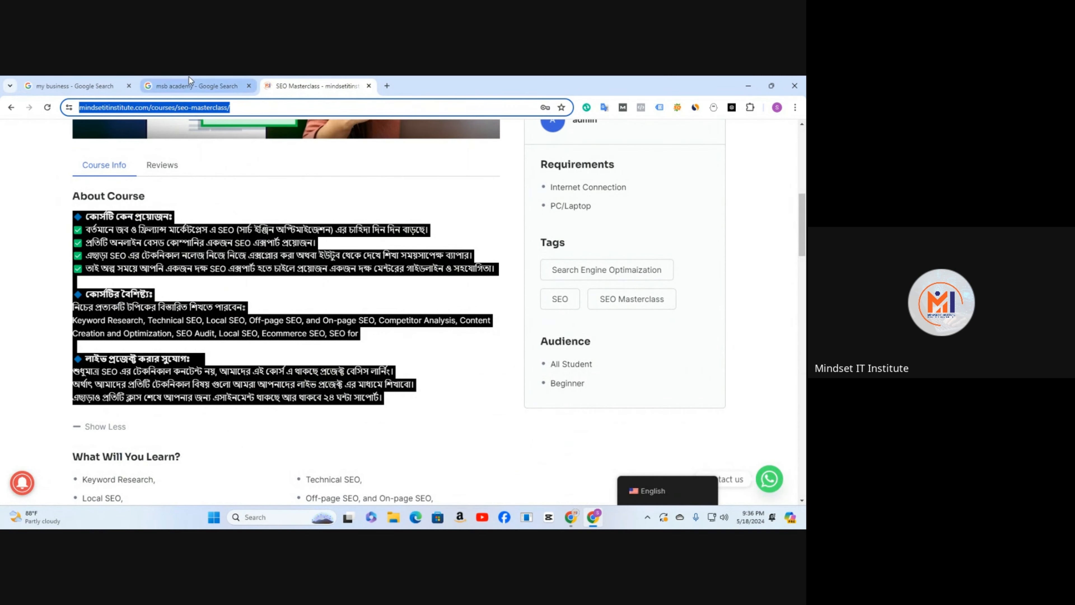
click(76, 86)
right_click(278, 386)
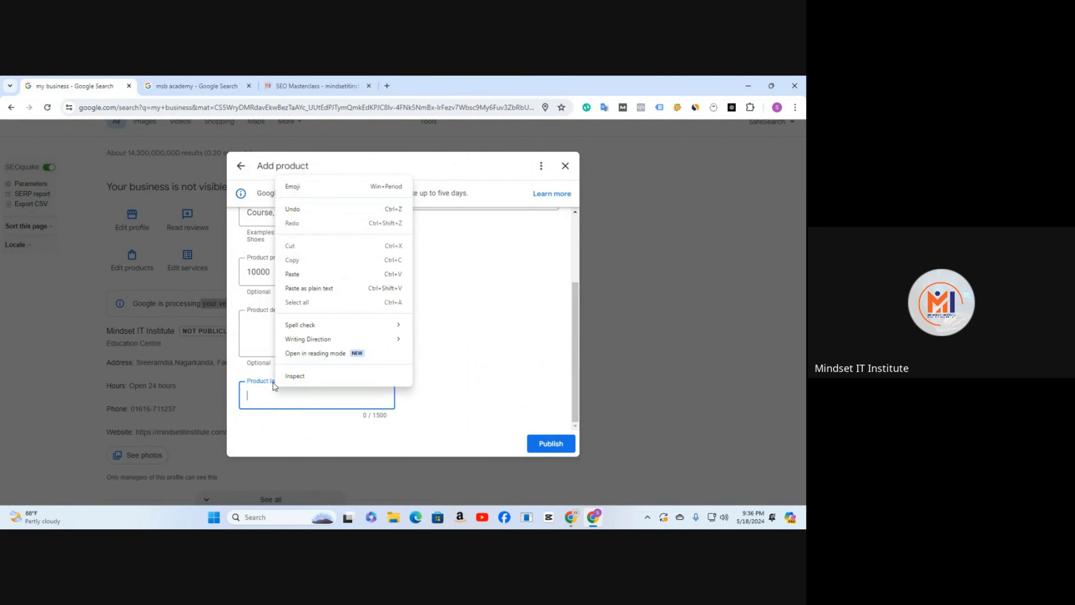
click(307, 281)
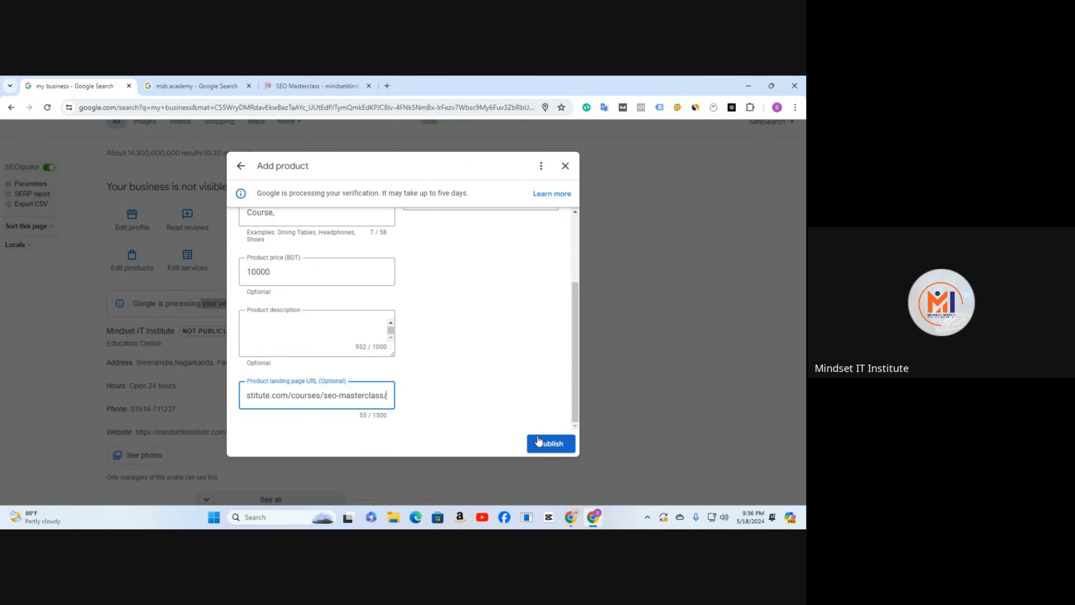
scroll(422, 295, up, 3)
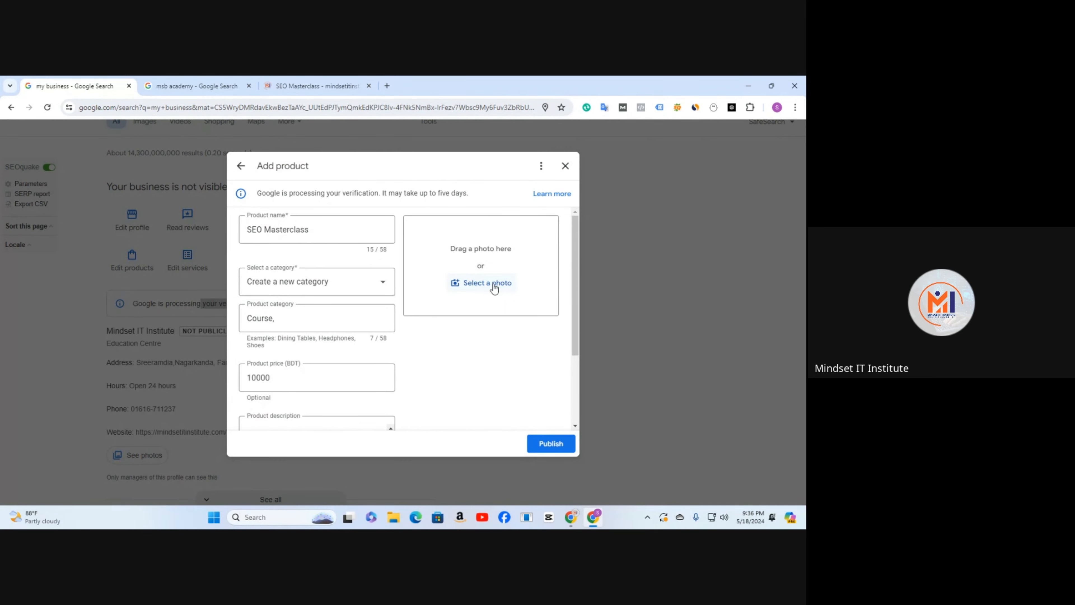
click(494, 287)
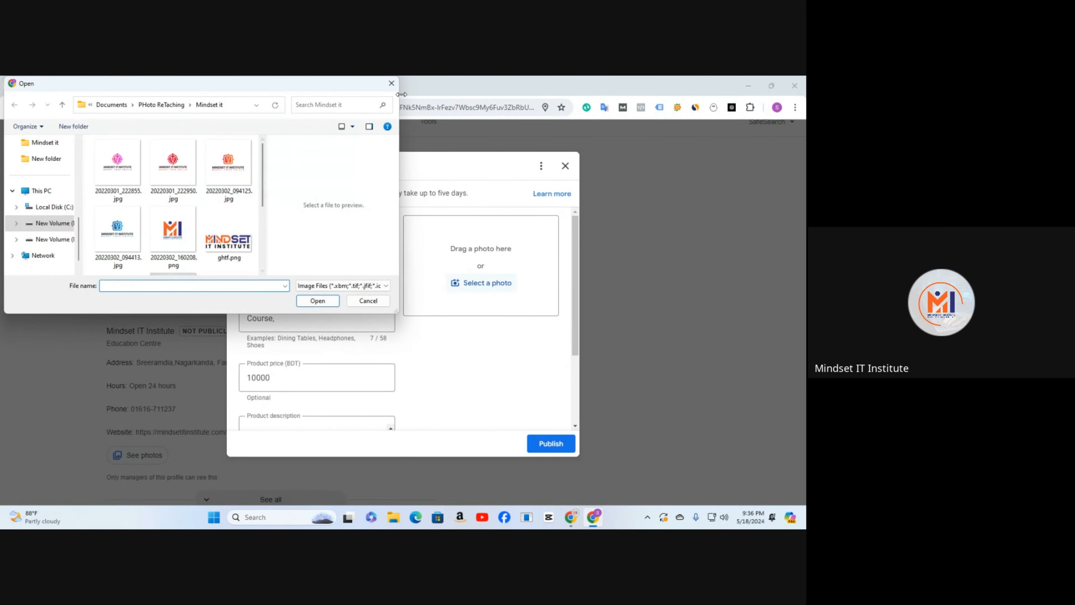
click(392, 83)
Save the SEO 2024 Full Course banner image from the course page as maxresdefault-2.jpg.
click(308, 85)
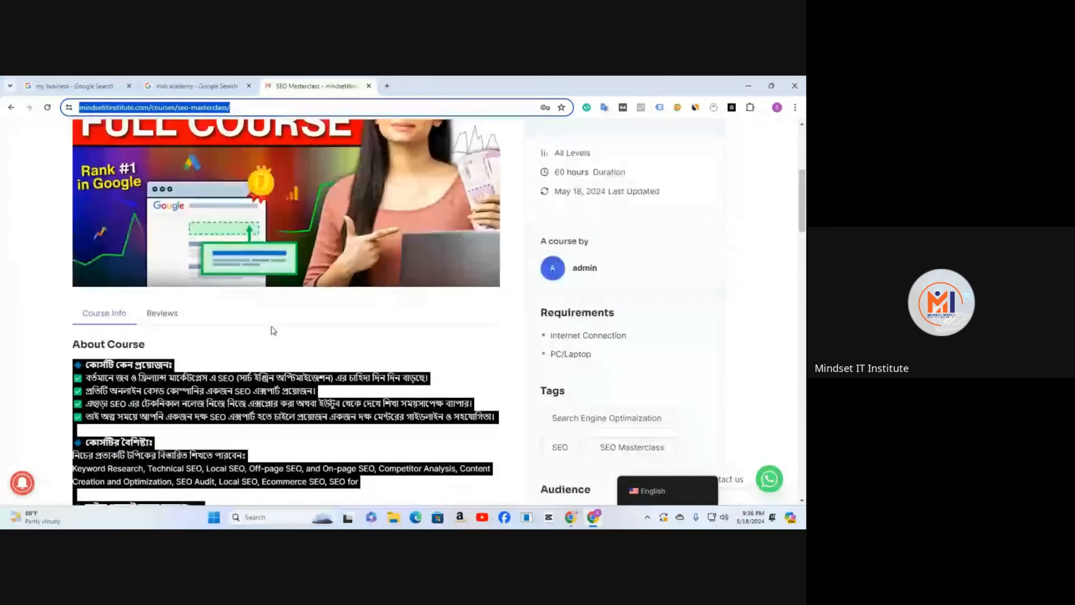
scroll(274, 331, up, 3)
right_click(295, 286)
click(317, 312)
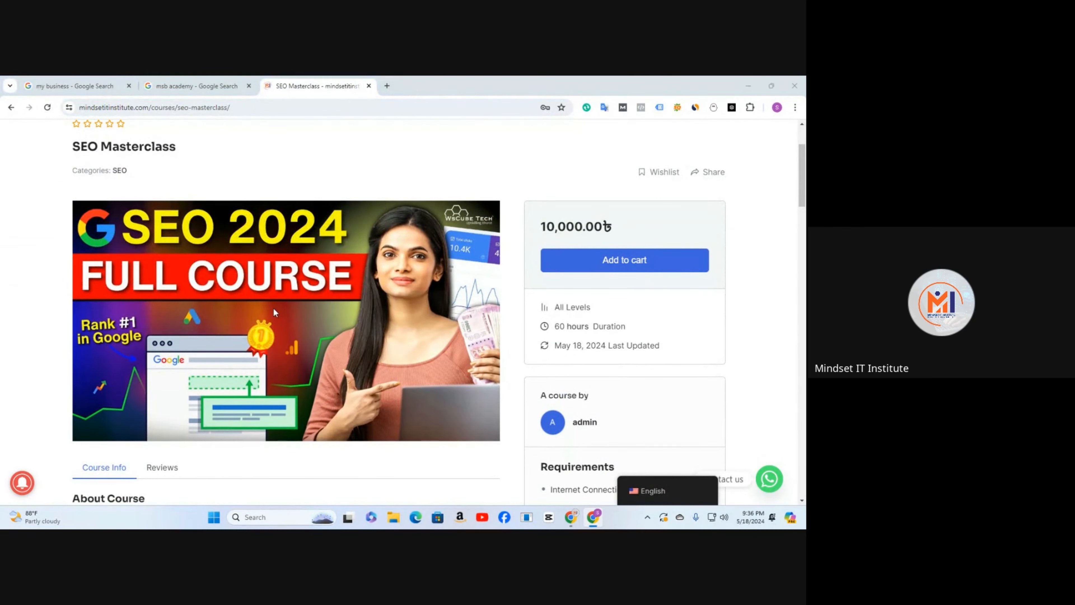
click(317, 299)
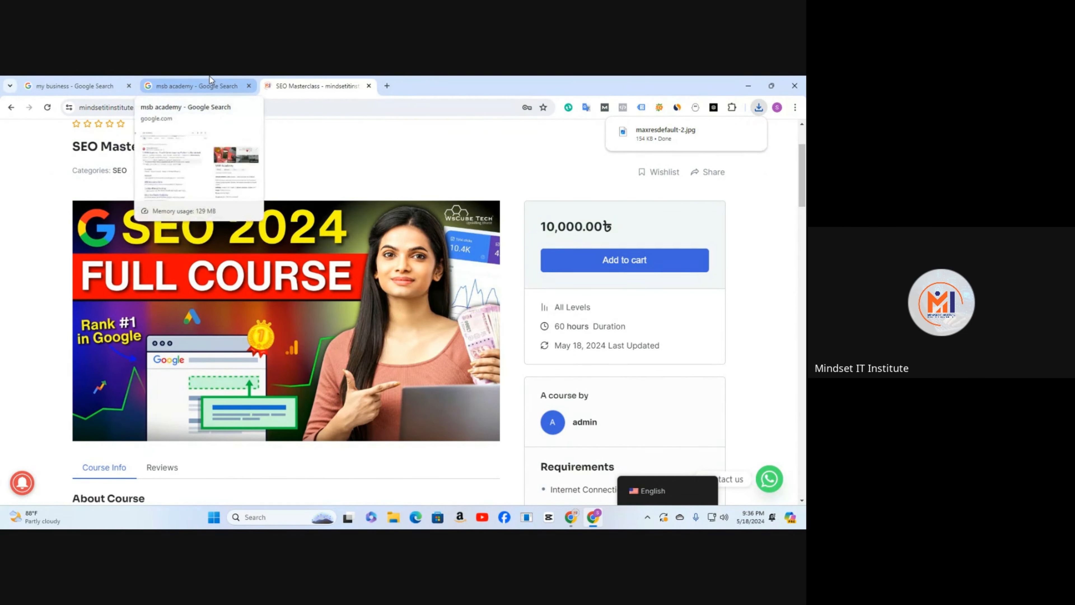
Add maxresdefault-2.jpg from the Downloads folder as the product's photo.
click(109, 79)
click(478, 284)
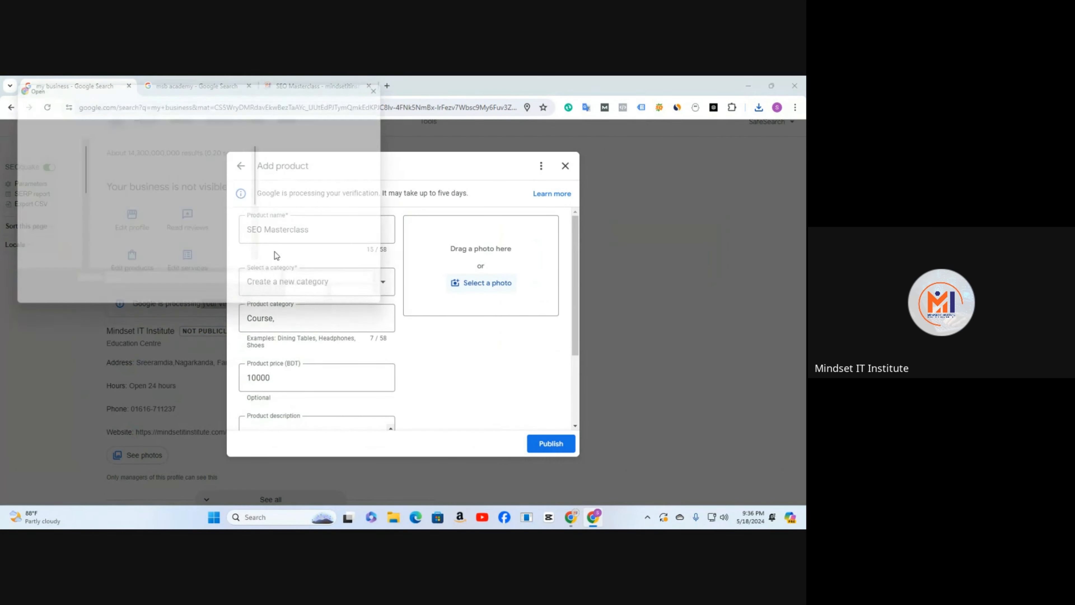
scroll(53, 246, up, 5)
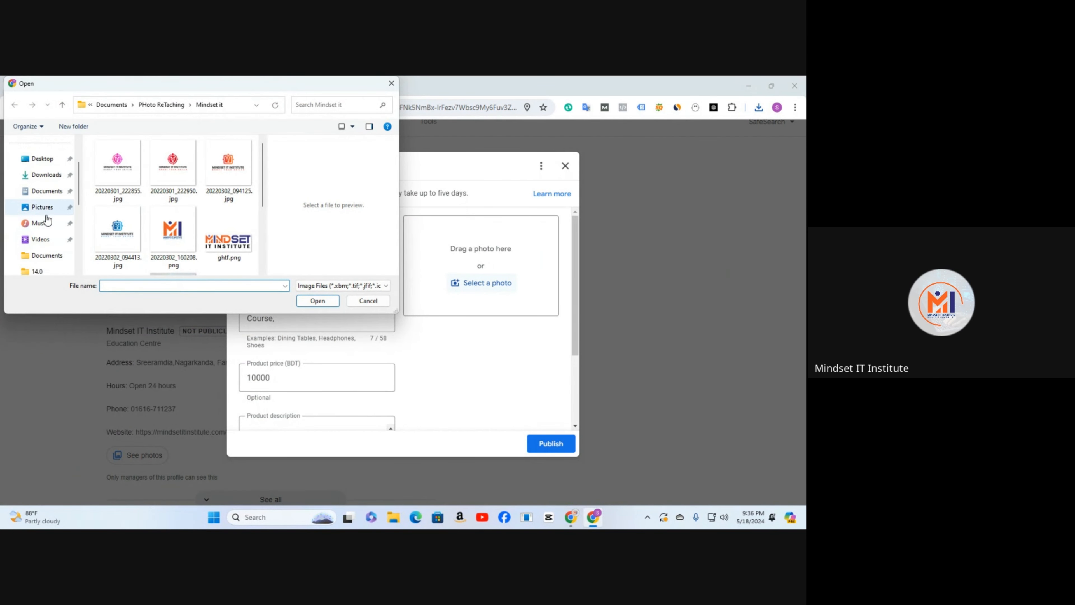
click(45, 174)
click(129, 170)
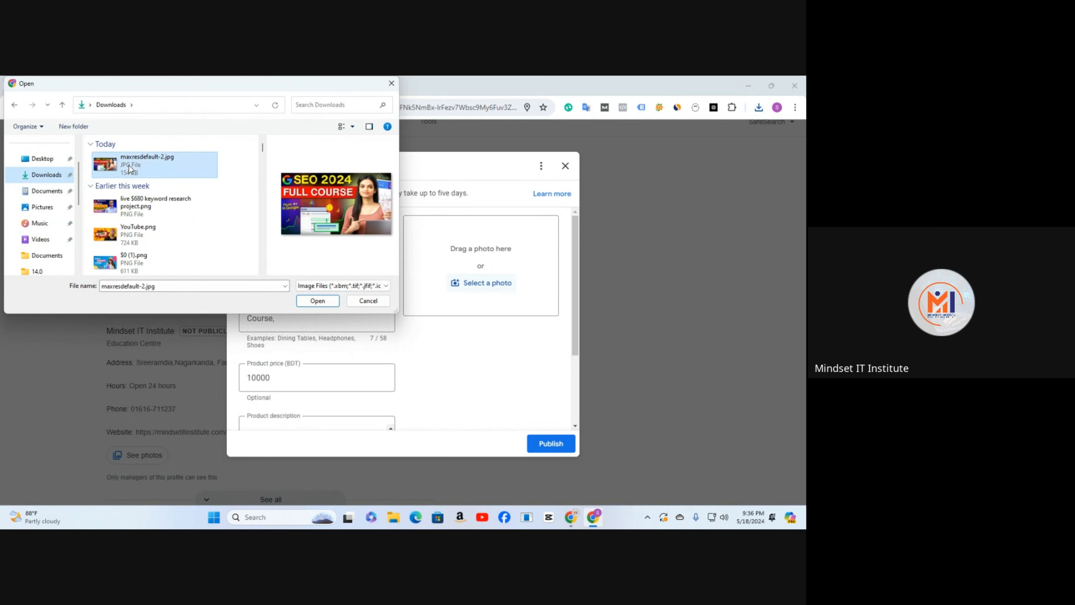
click(315, 302)
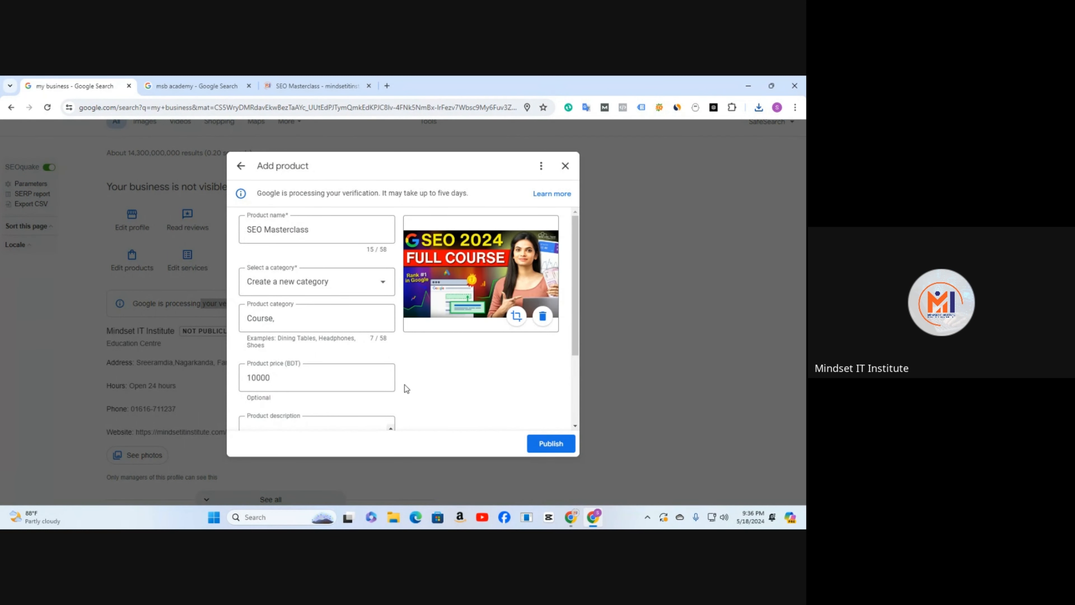
Publish the SEO Masterclass product, then close the product dialog and reload the business profile page.
click(546, 443)
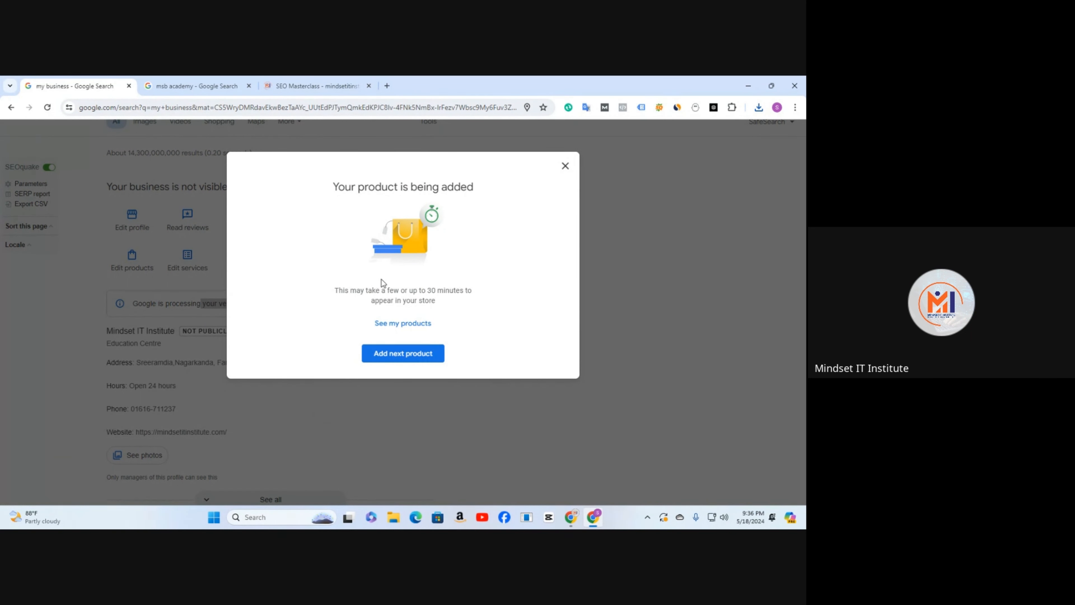
click(564, 168)
click(47, 107)
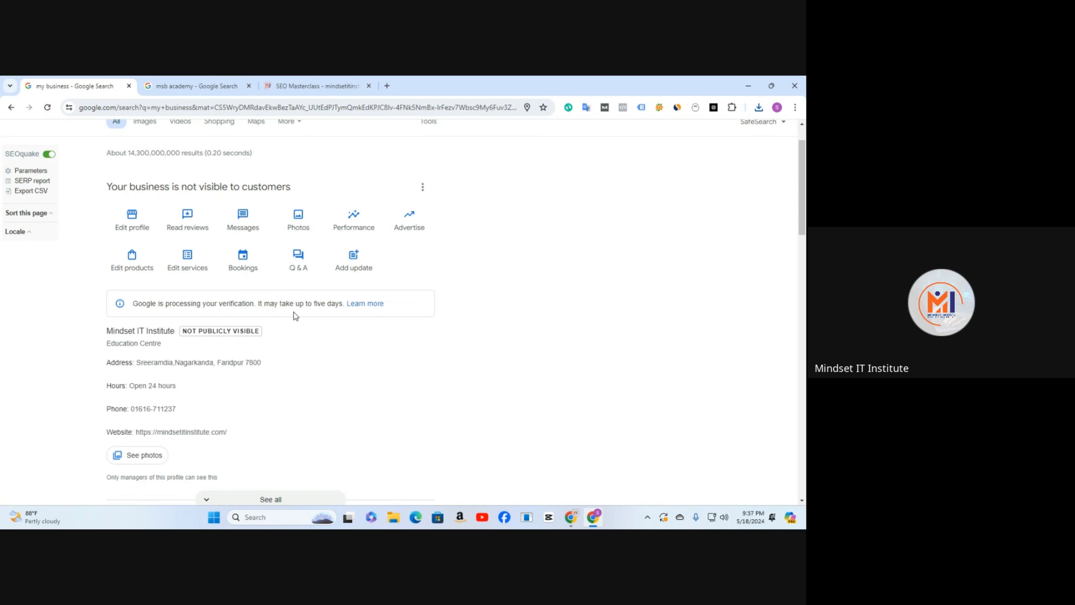
Check the business profile's services list and its bookings section, closing each one.
click(194, 266)
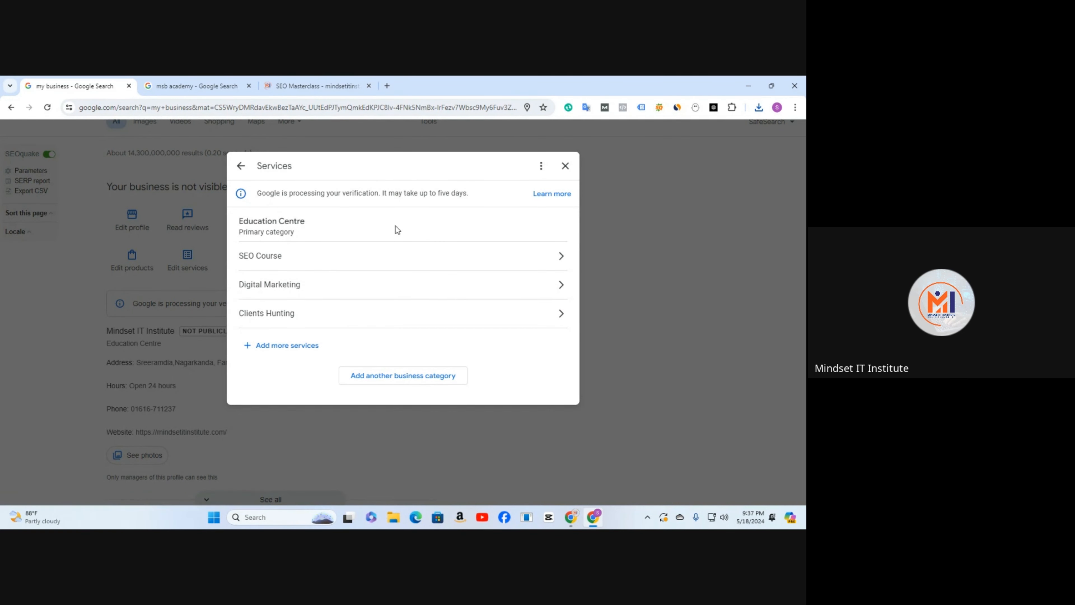
click(565, 166)
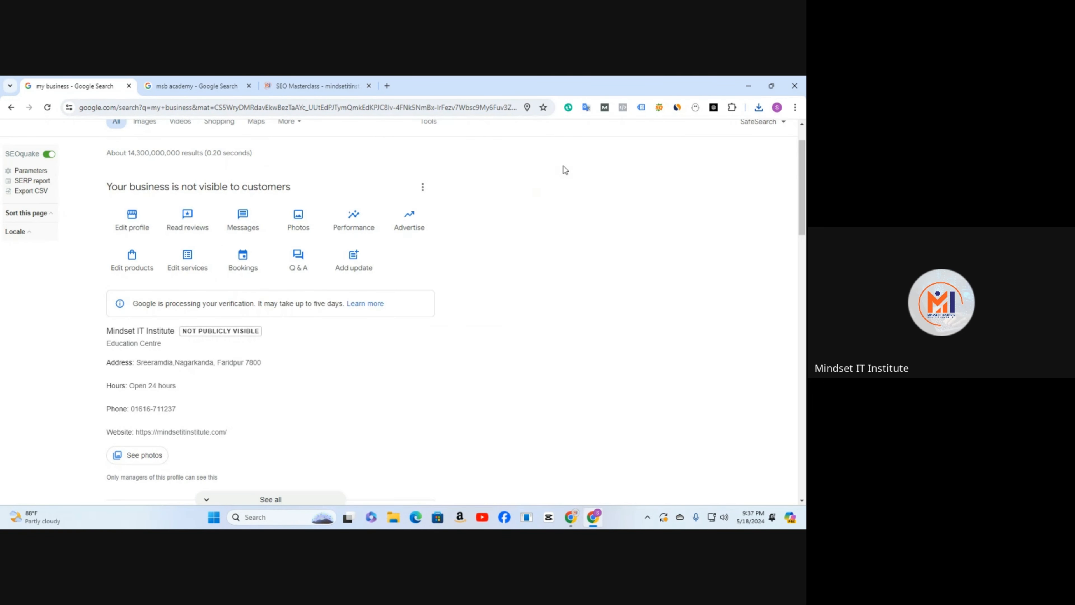
click(248, 269)
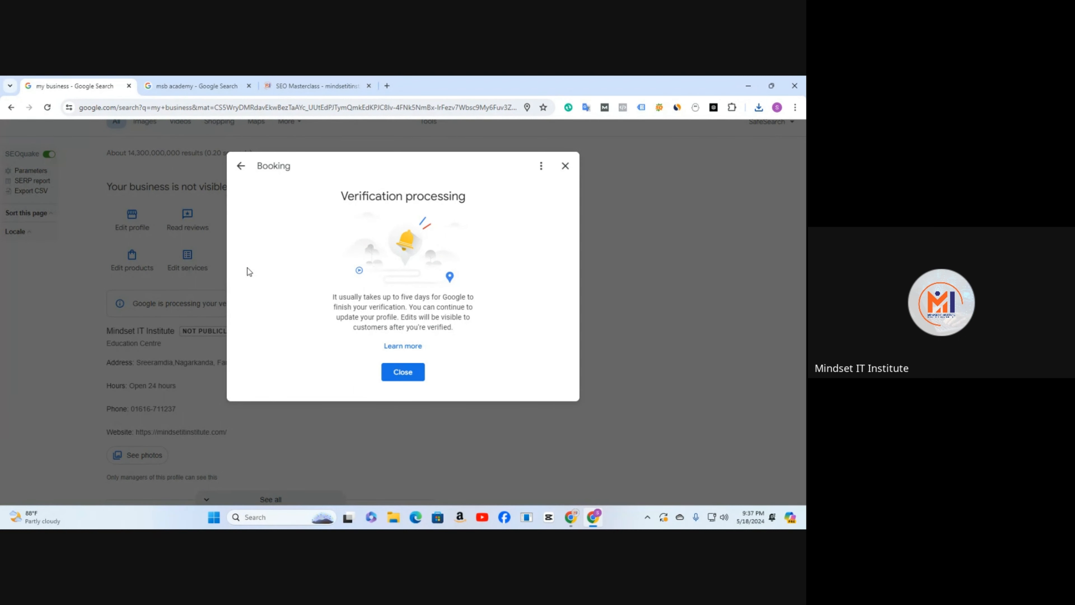
click(565, 166)
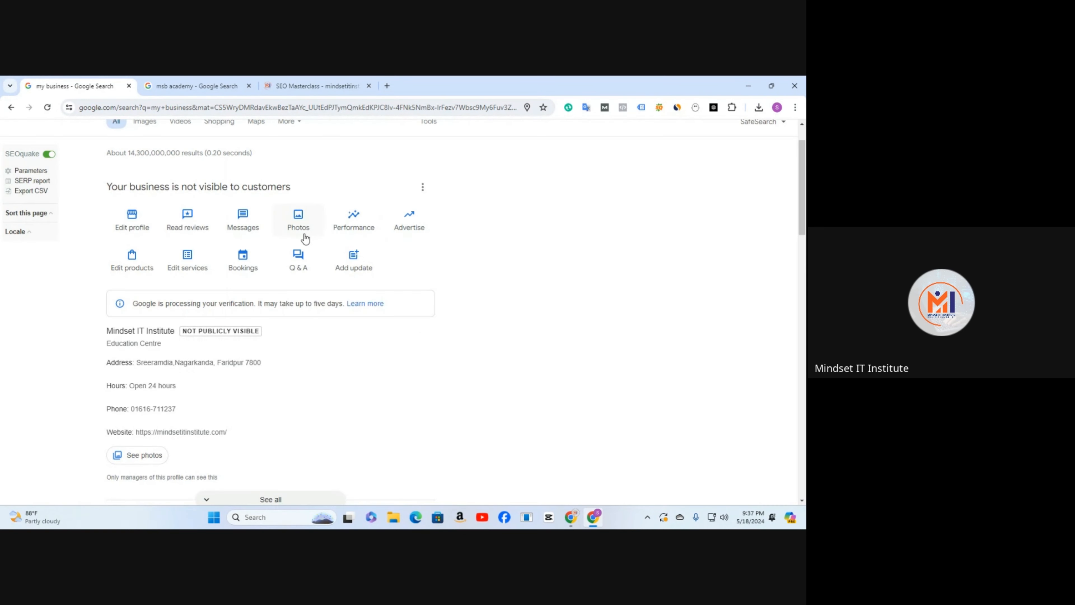
Check the profile's questions and answers section and the add event option for updates, closing each one.
click(301, 270)
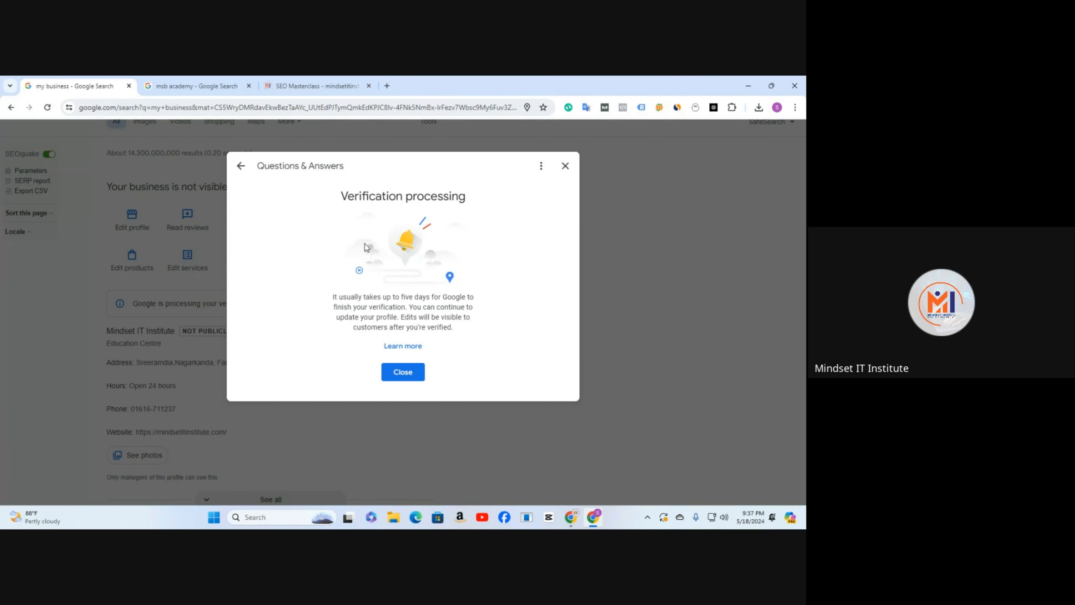
drag(346, 196, 478, 198)
click(558, 166)
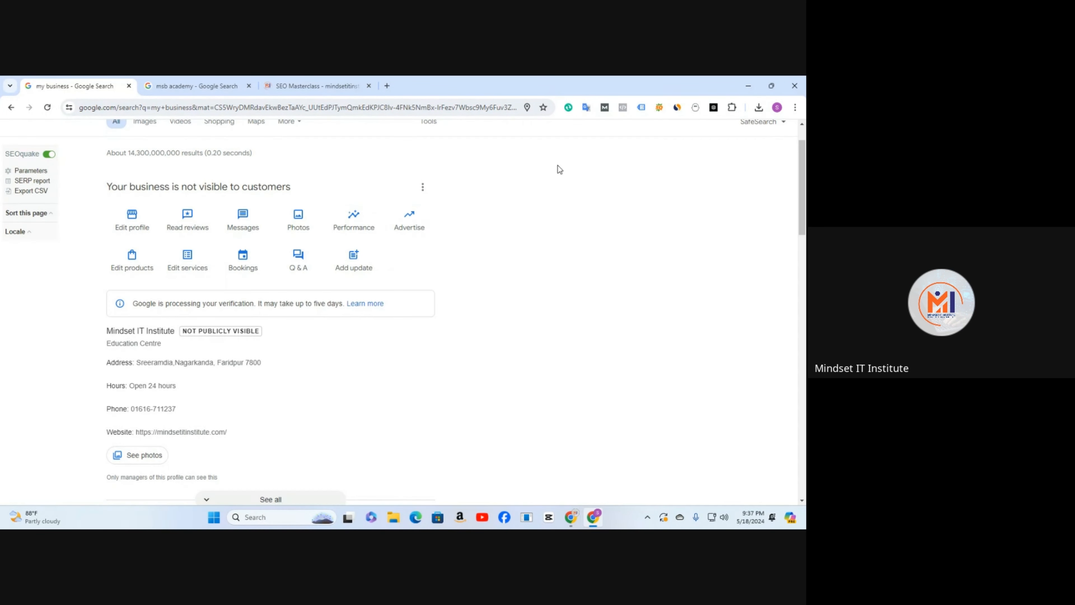
click(353, 259)
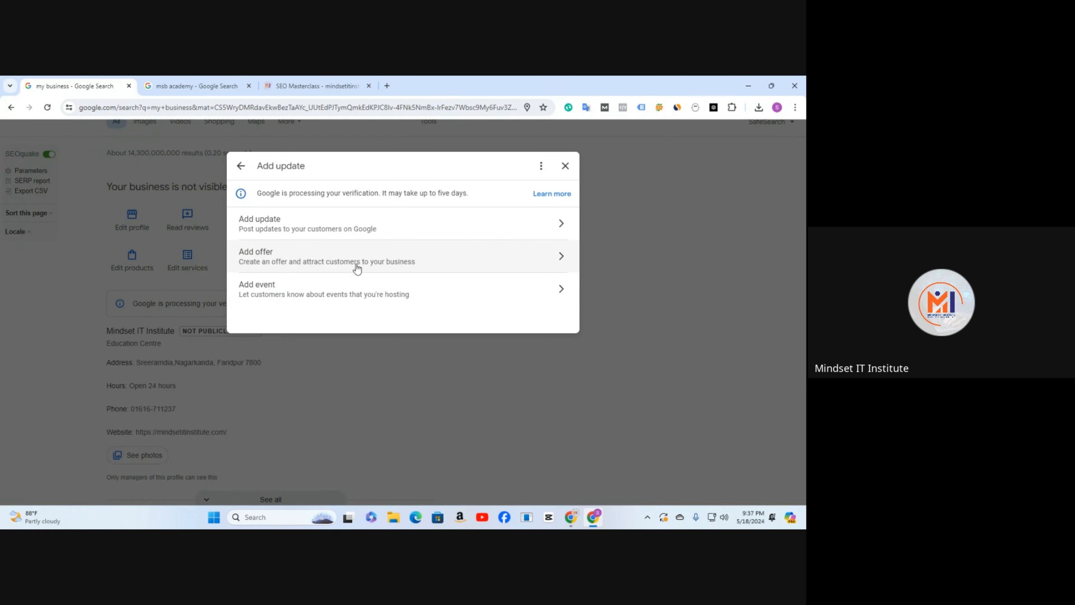
click(483, 296)
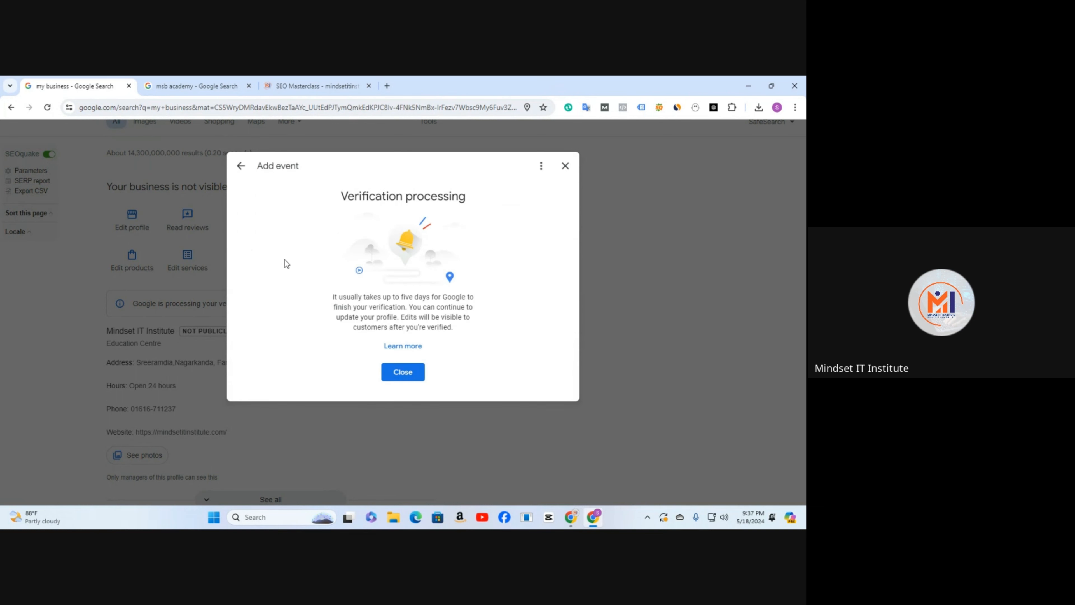
click(564, 167)
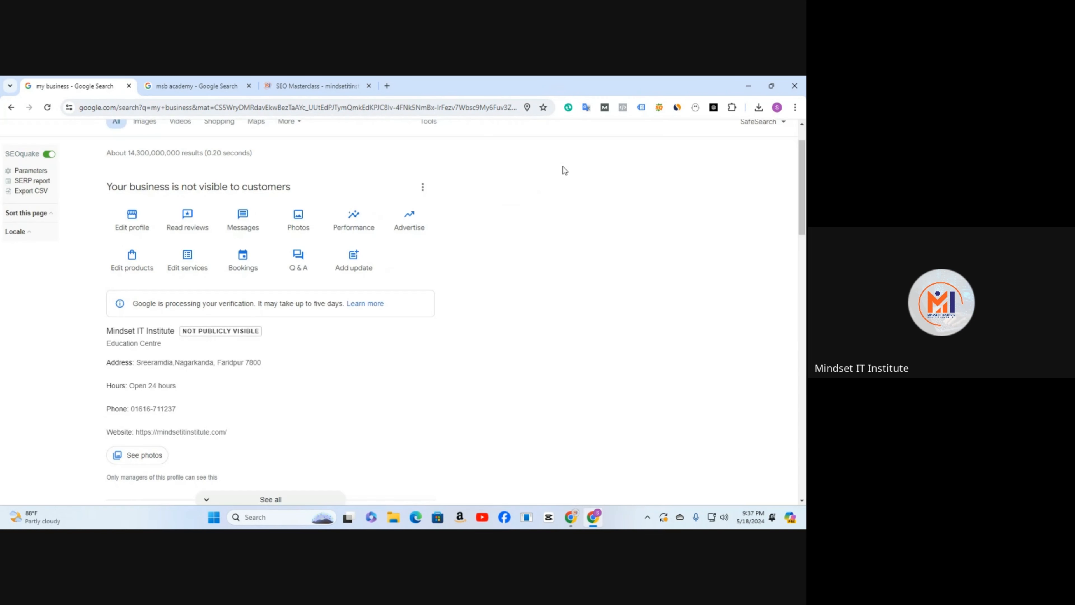
Look at the form for adding a person with owner or manager access in the Business Profile settings, then close it.
click(423, 187)
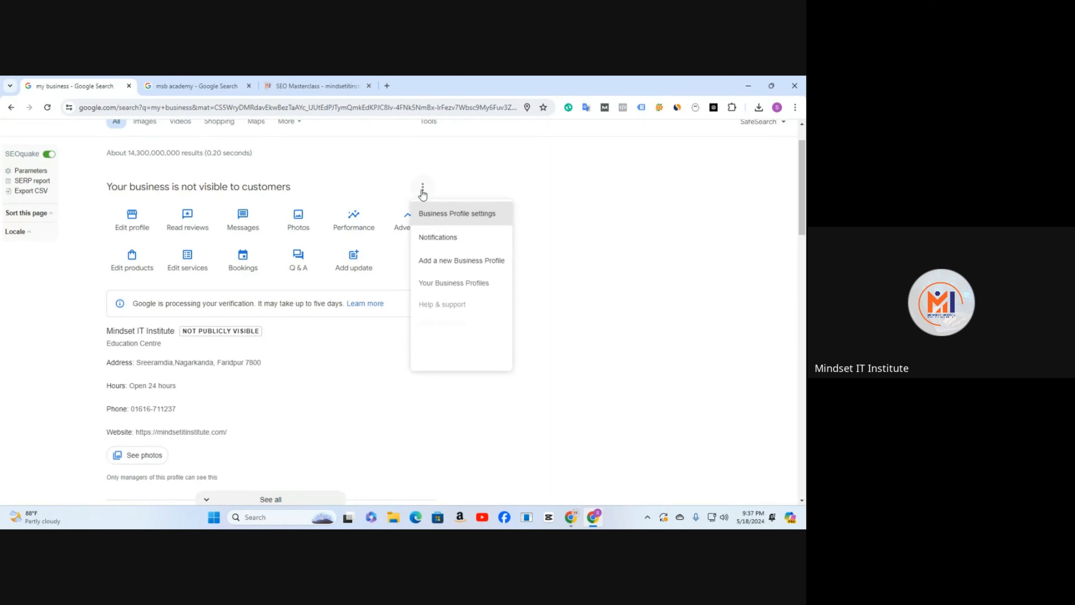
click(447, 216)
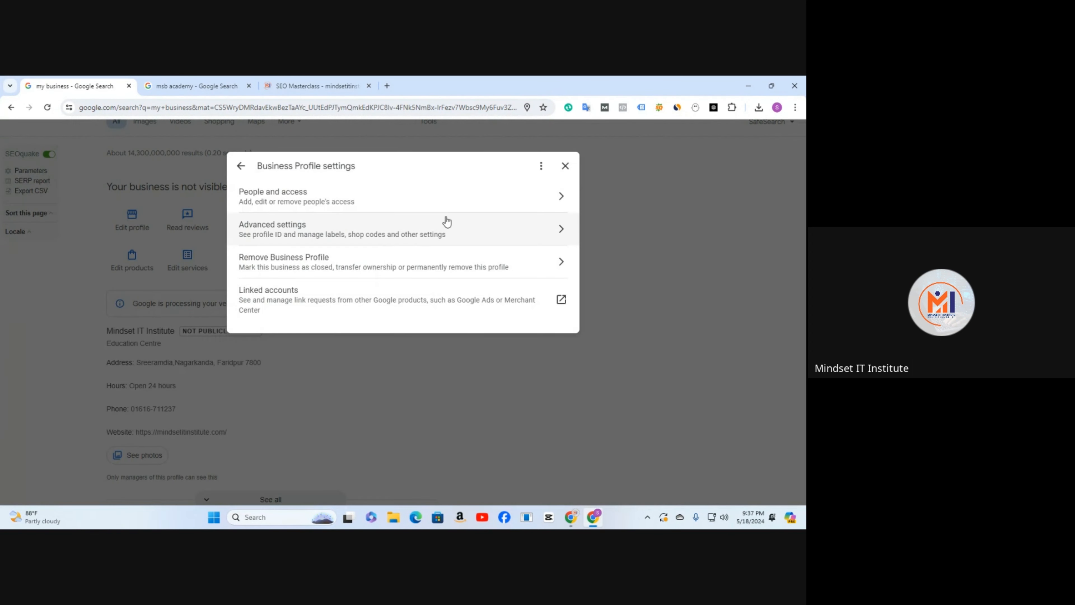
click(328, 205)
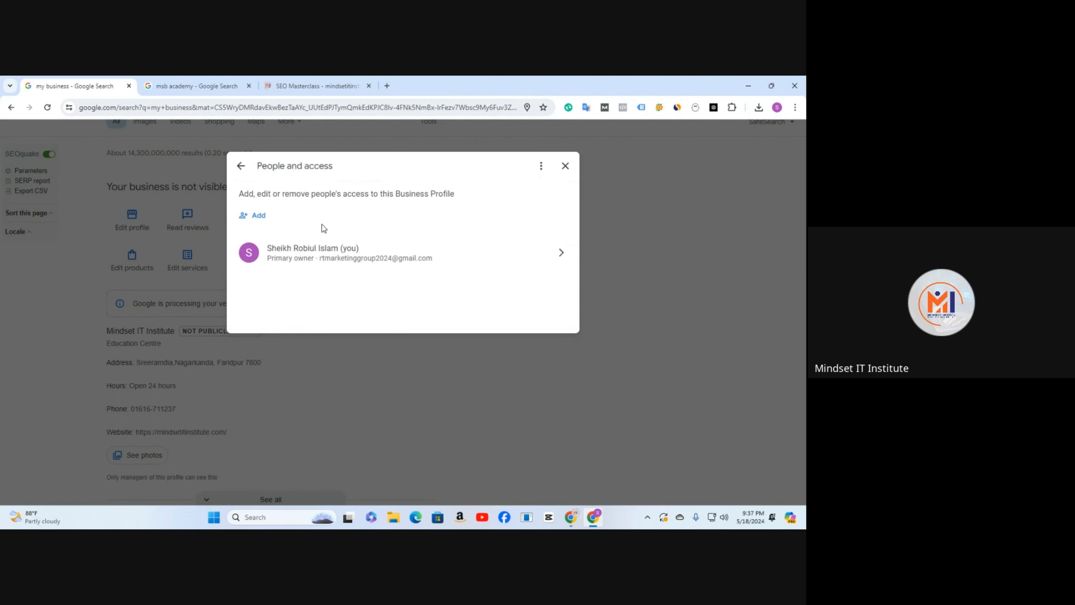
click(263, 218)
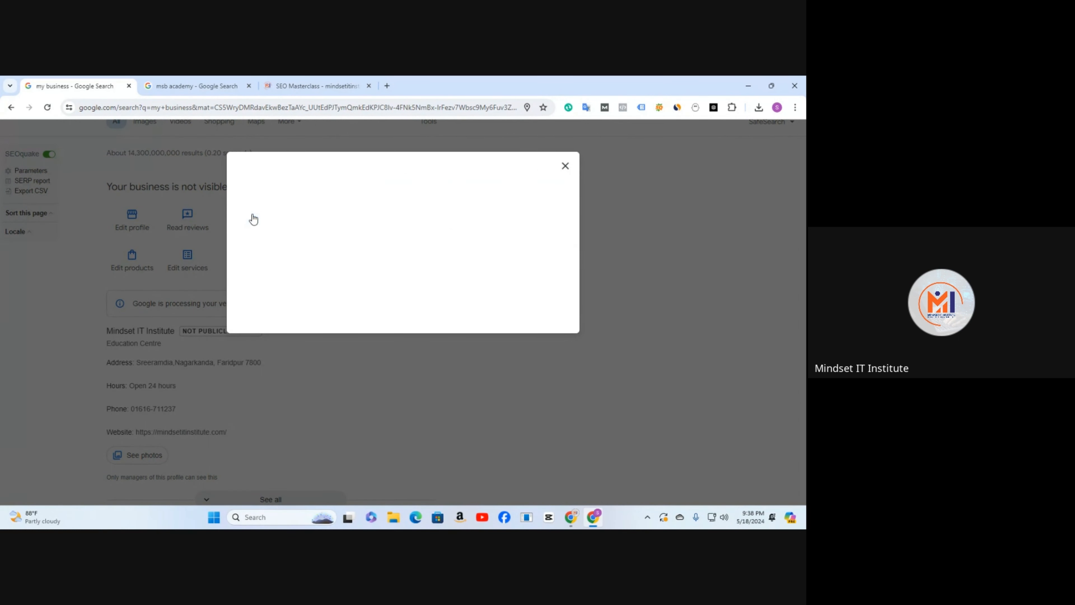
click(268, 206)
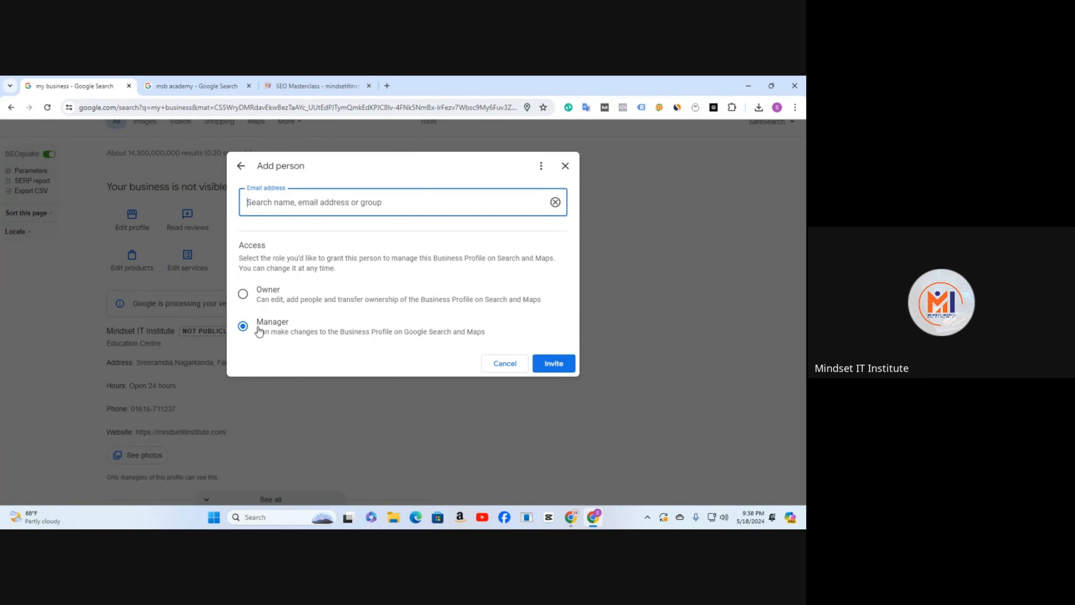
click(565, 165)
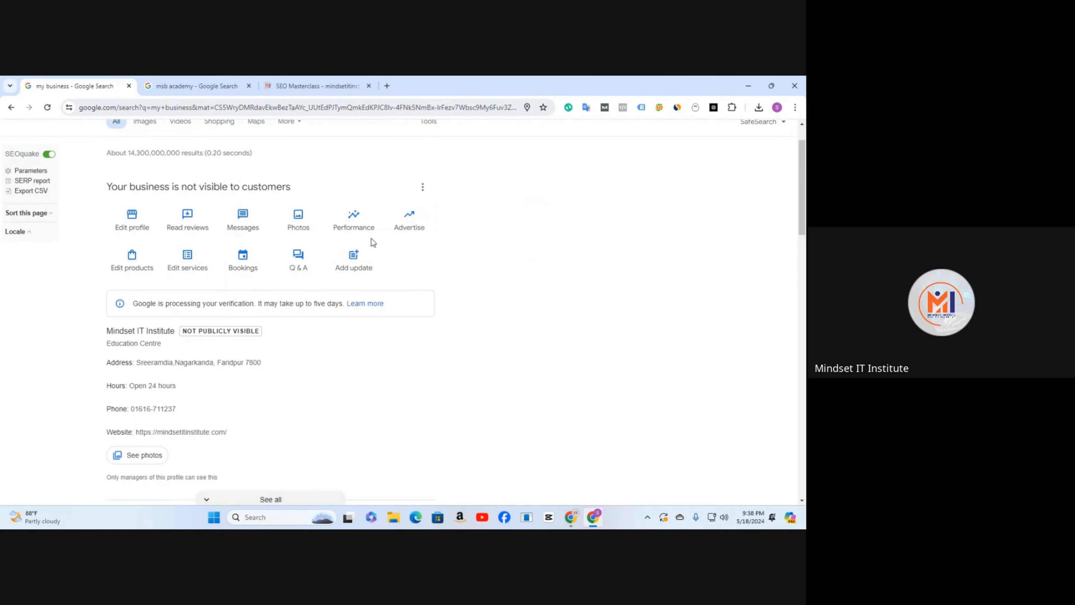
Review all email notification settings of the Business Profile and close them.
click(422, 189)
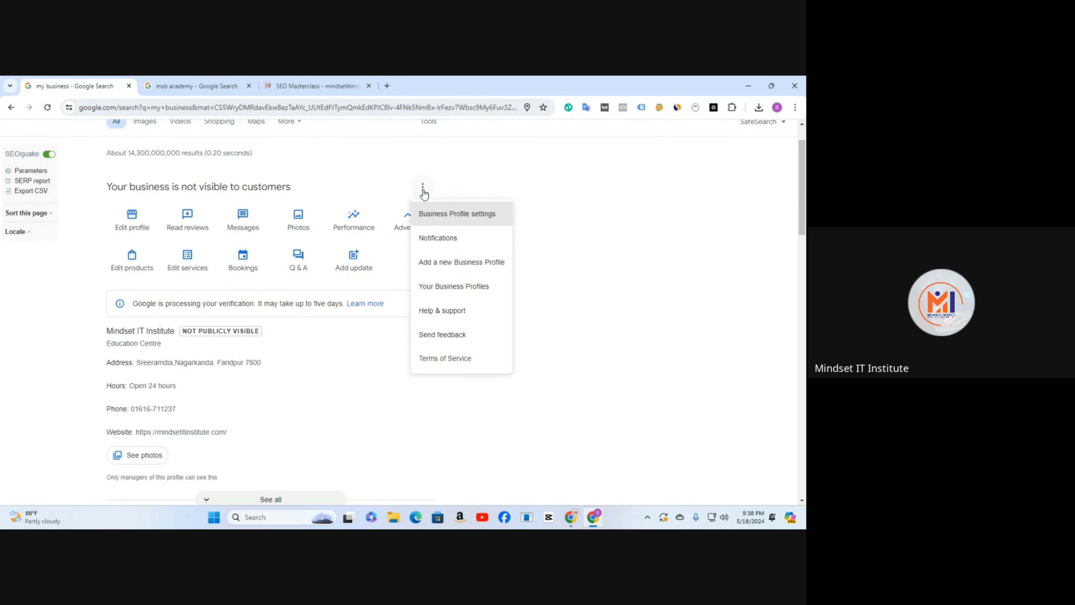
click(440, 238)
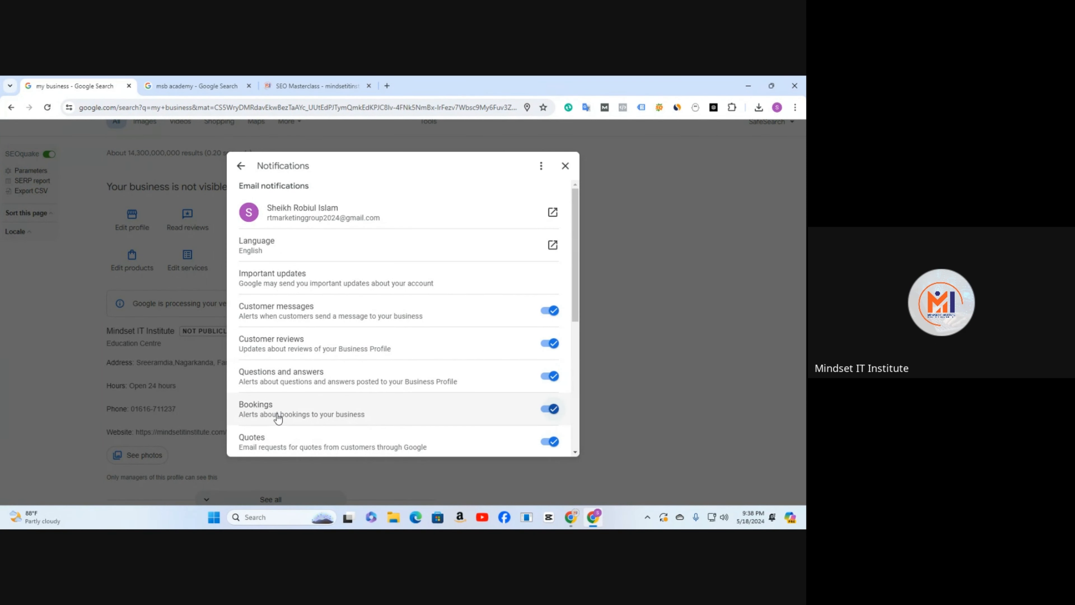
scroll(277, 417, down, 1)
scroll(331, 396, down, 3)
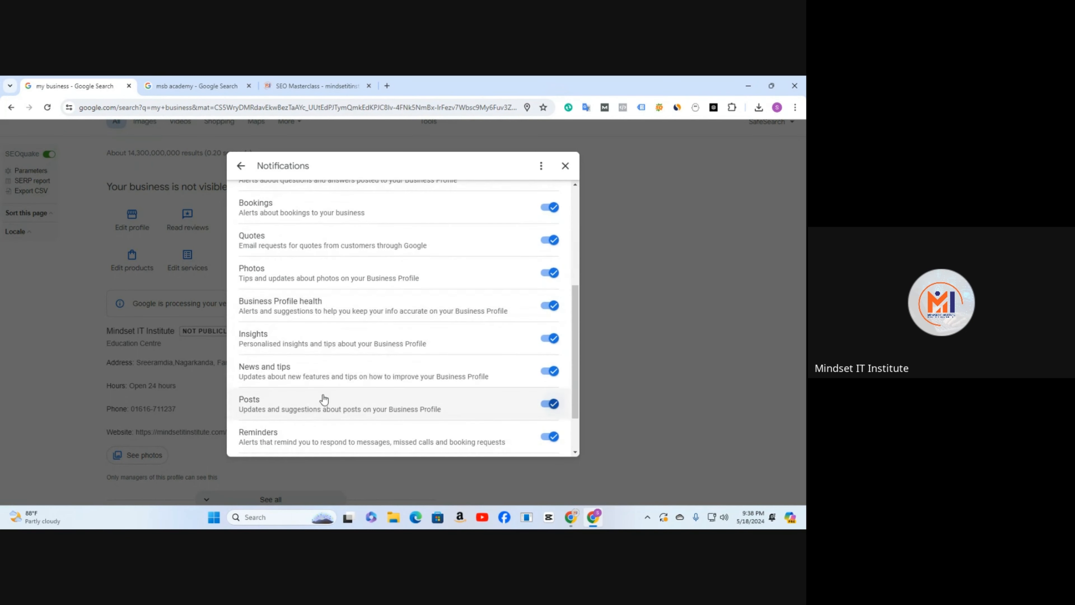
click(565, 165)
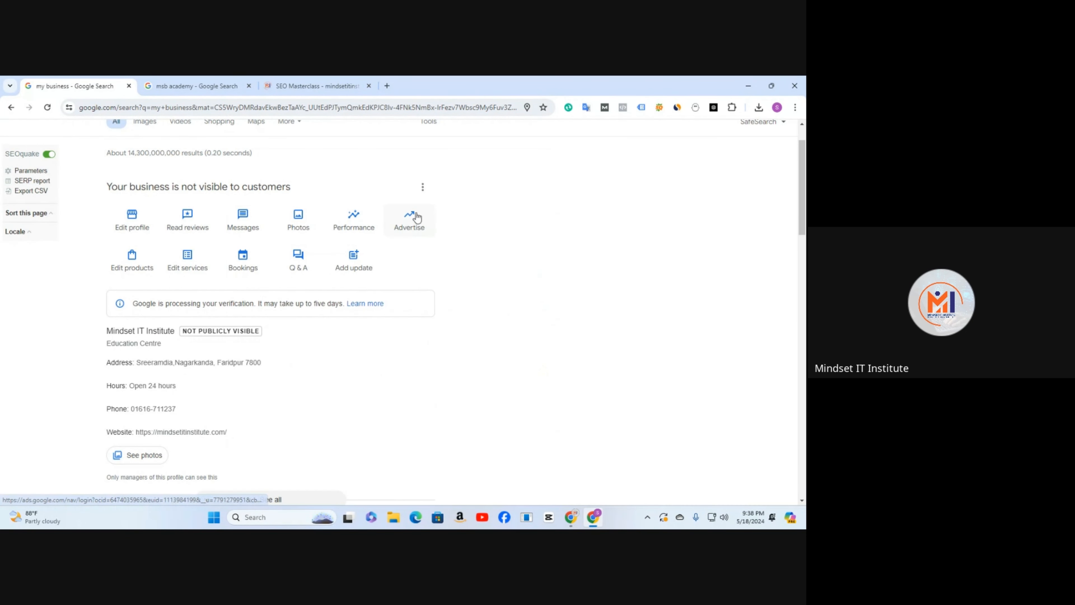
View the starting form for adding a new Business Profile, then close its page.
click(424, 188)
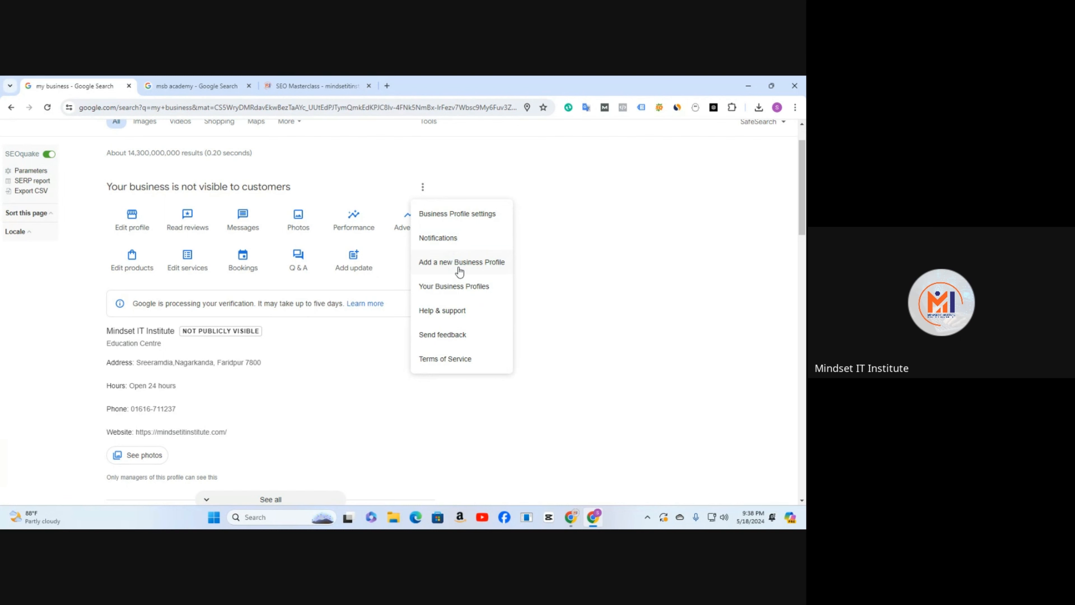
click(459, 262)
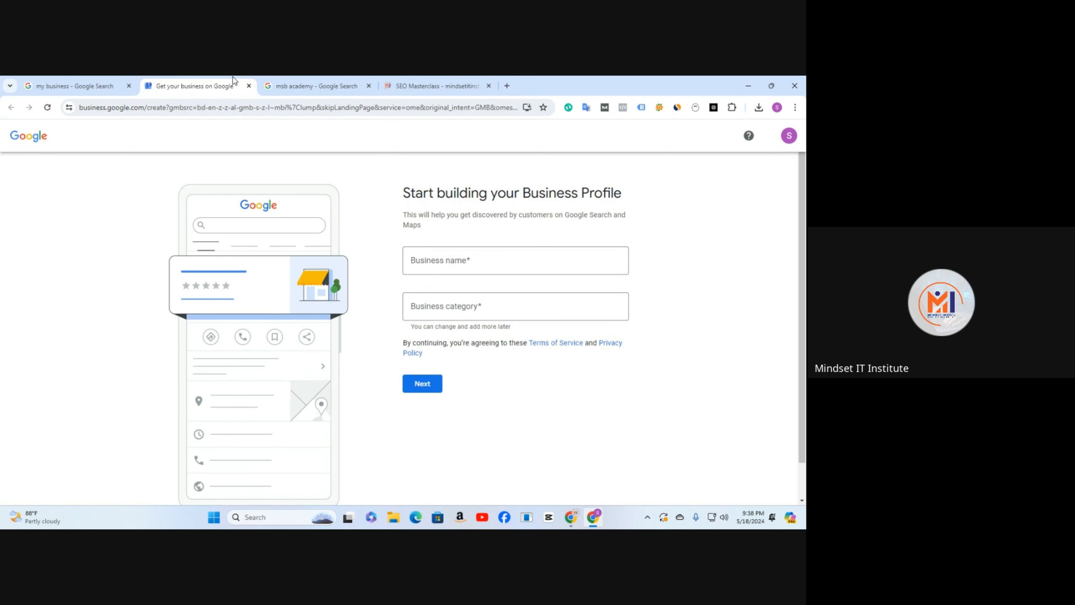
click(249, 87)
View the list of the account's Business Profiles and return to the Mindset IT Institute profile.
click(423, 188)
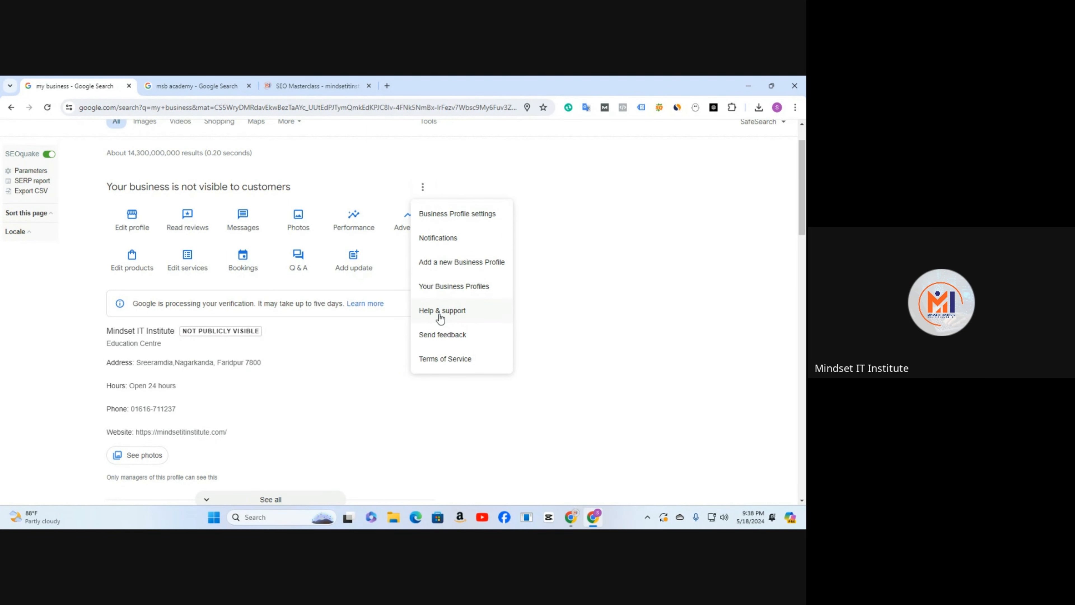
click(441, 286)
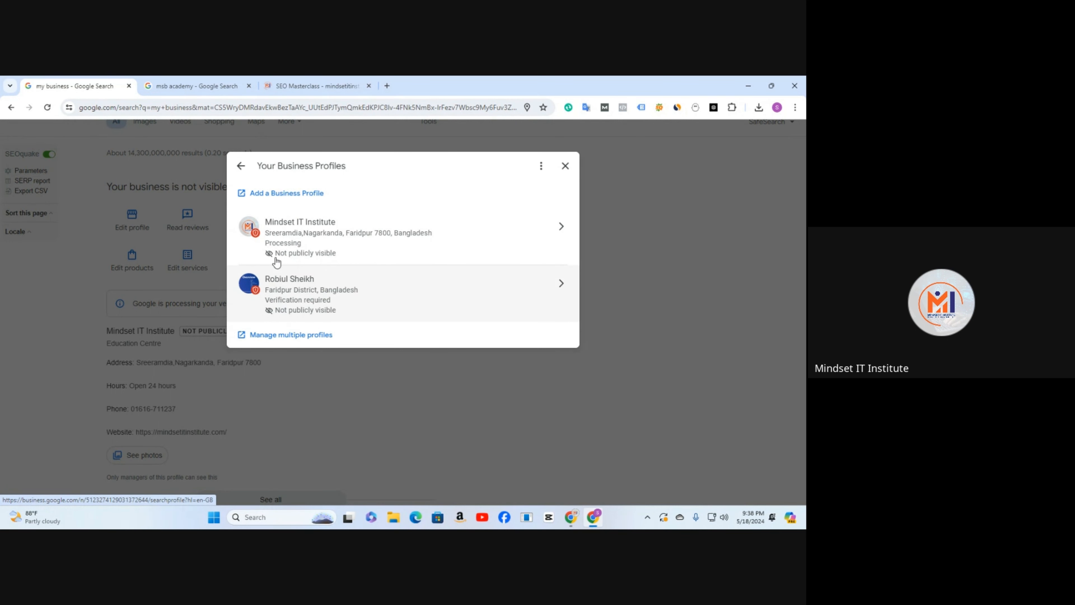
click(541, 232)
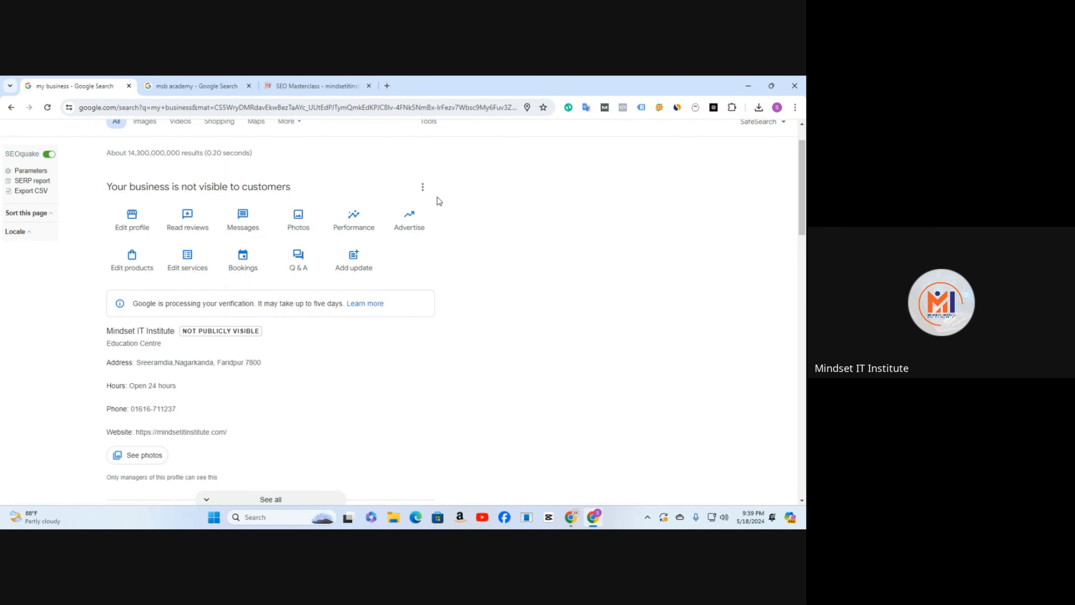
Skim the Business Profile help article on managing a profile directly on Google, then return to the my business results.
click(423, 187)
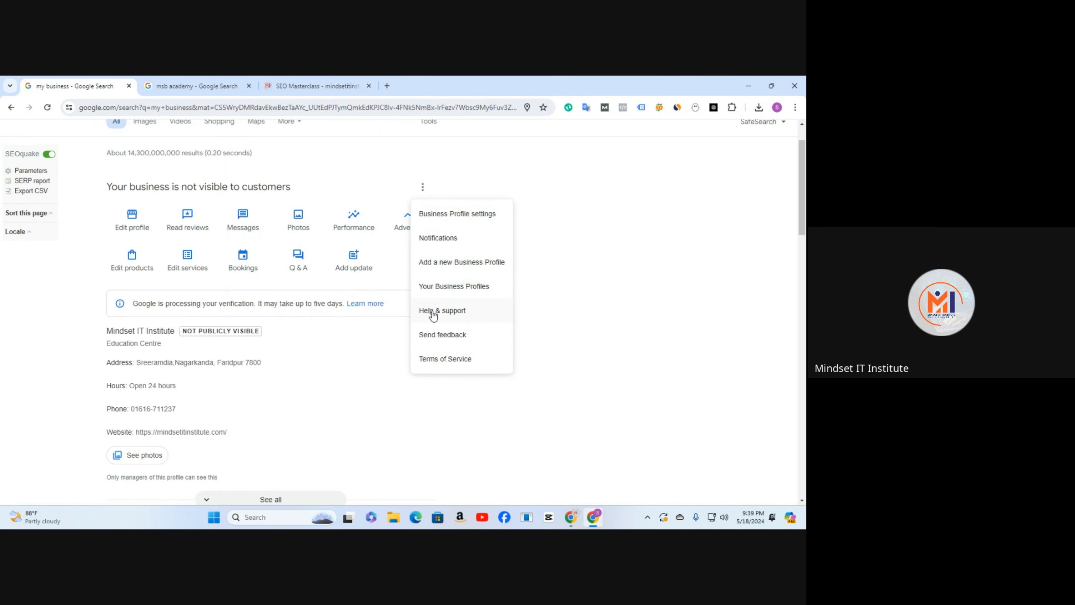
click(433, 313)
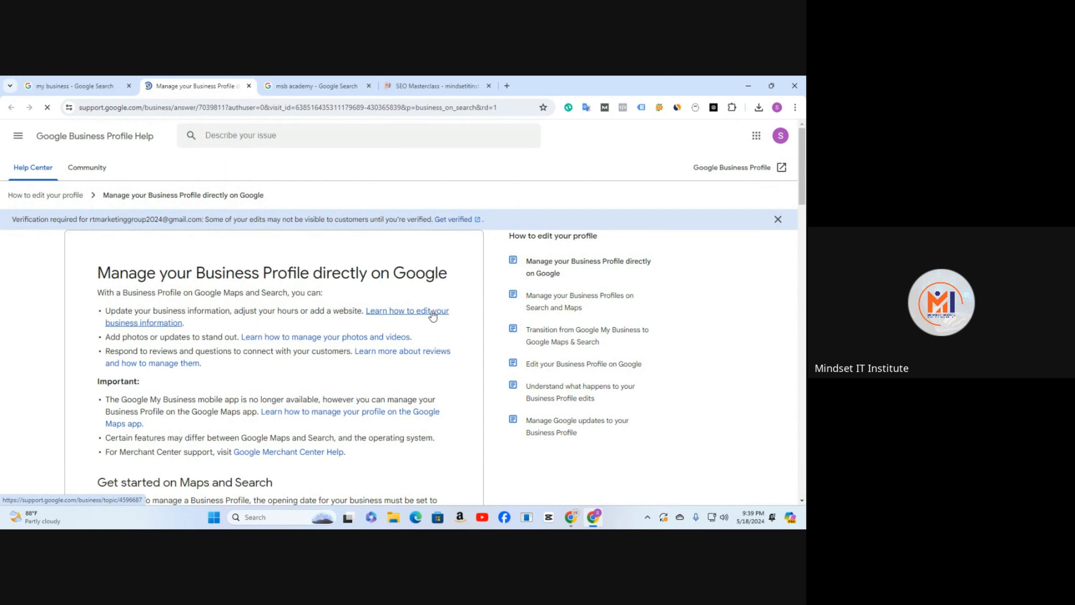
scroll(250, 355, down, 15)
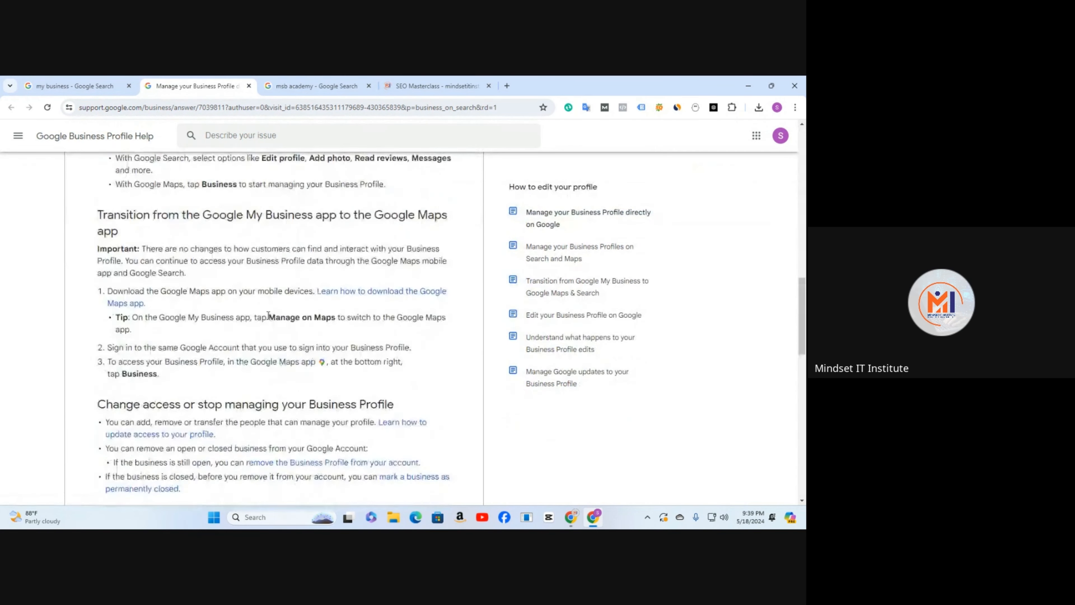
scroll(268, 316, up, 5)
click(100, 86)
click(422, 192)
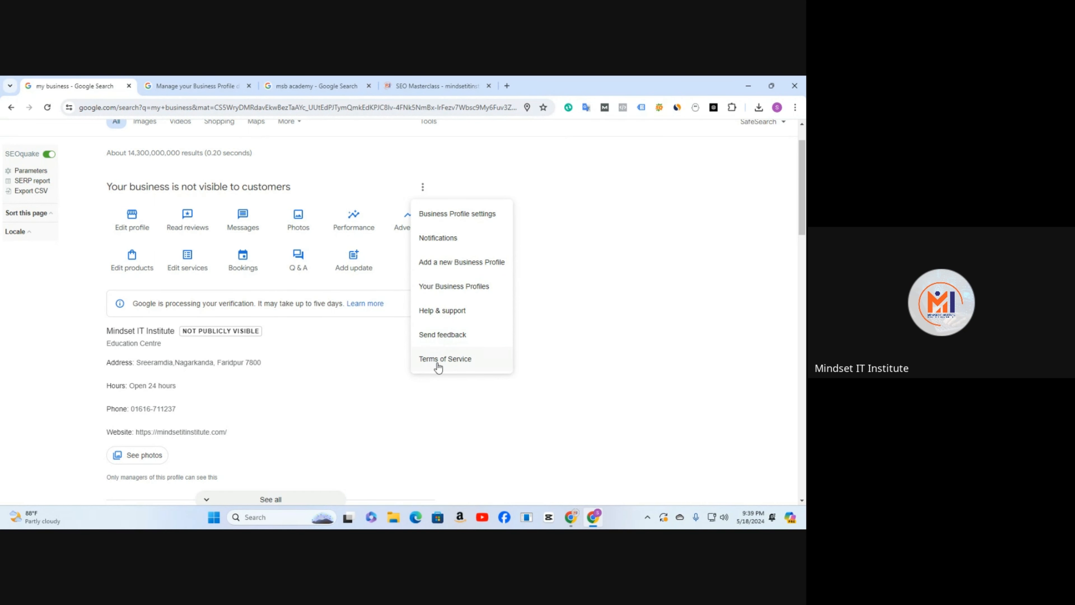
click(537, 314)
scroll(416, 321, up, 2)
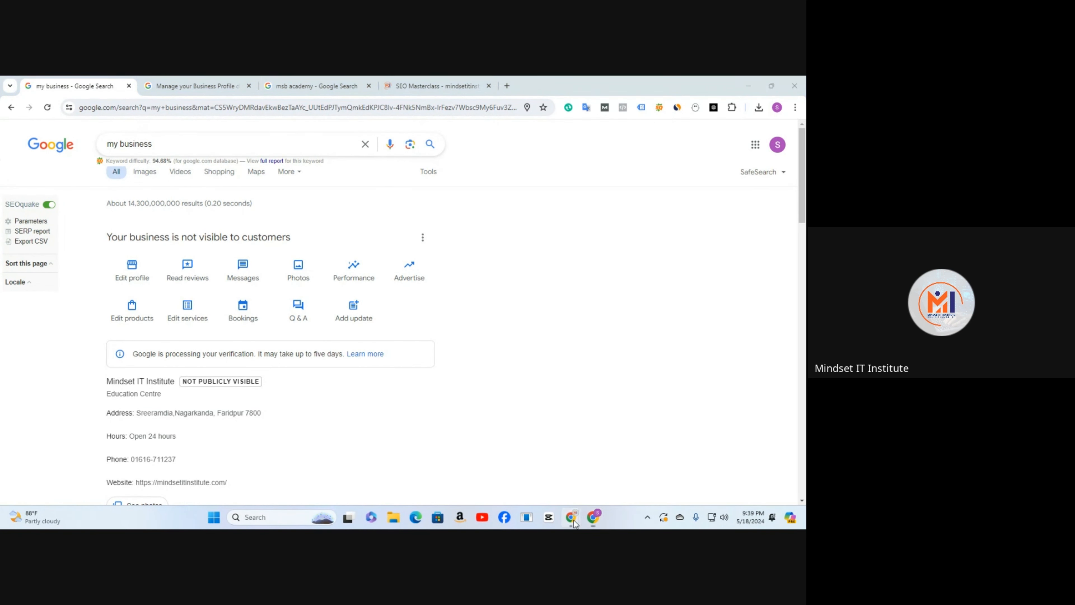
Switch to the Google Meet call window and ignore the infinity mirror warning.
mouse_move(571, 516)
click(511, 463)
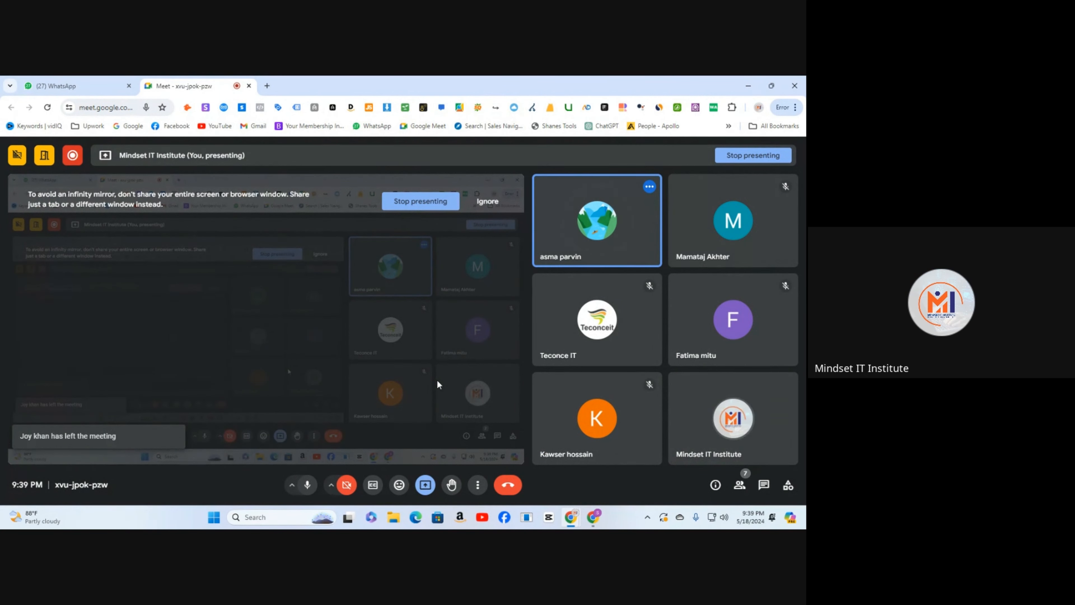
click(487, 202)
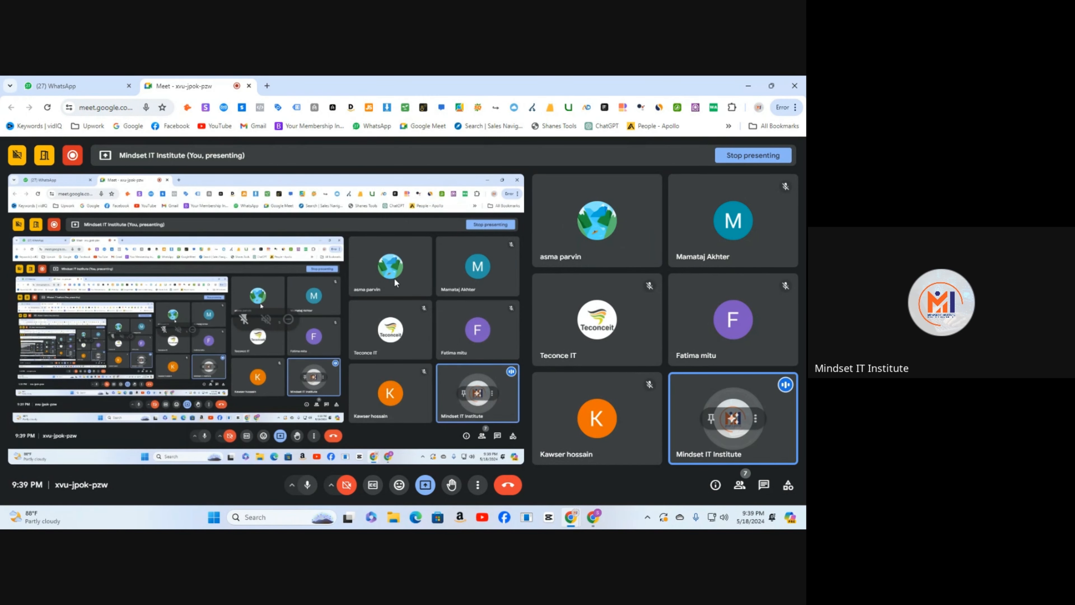